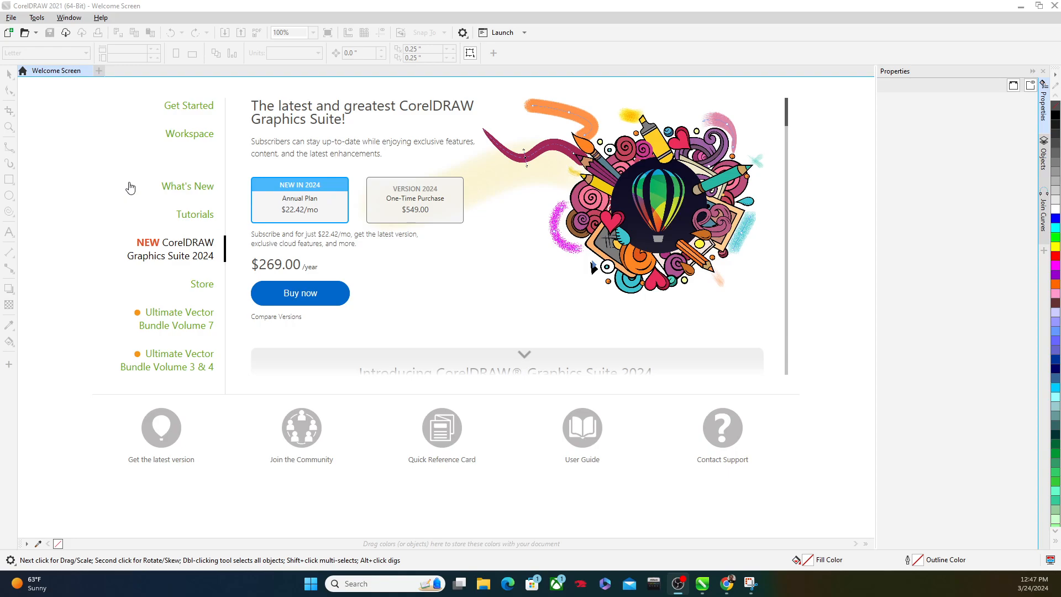
Step: Create a new RGB document named Demo2, 32 inches wide and 18 inches high, at 300 dpi
click(11, 18)
click(11, 18)
click(11, 18)
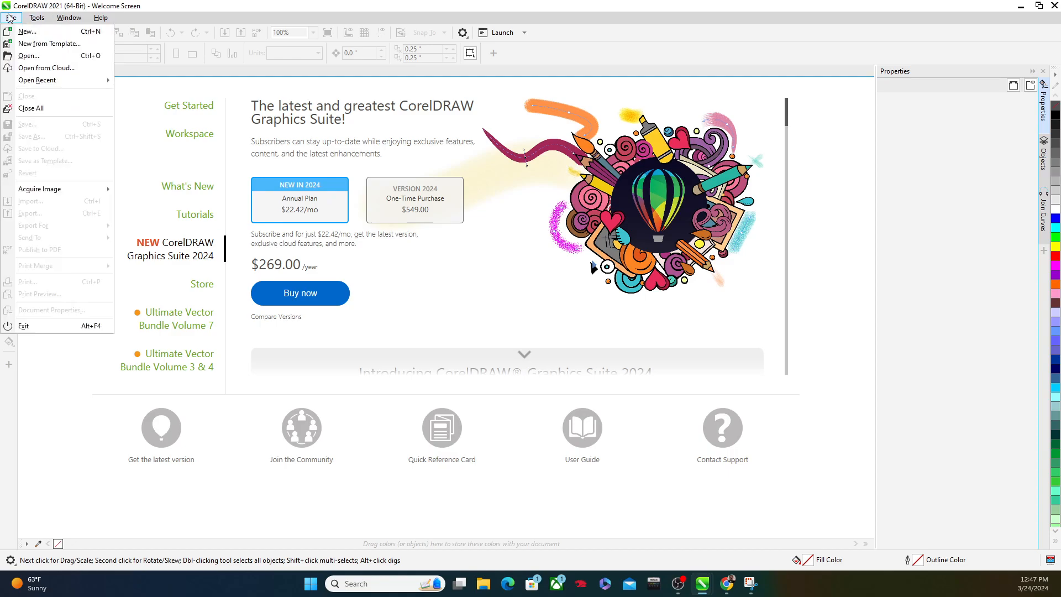
click(17, 33)
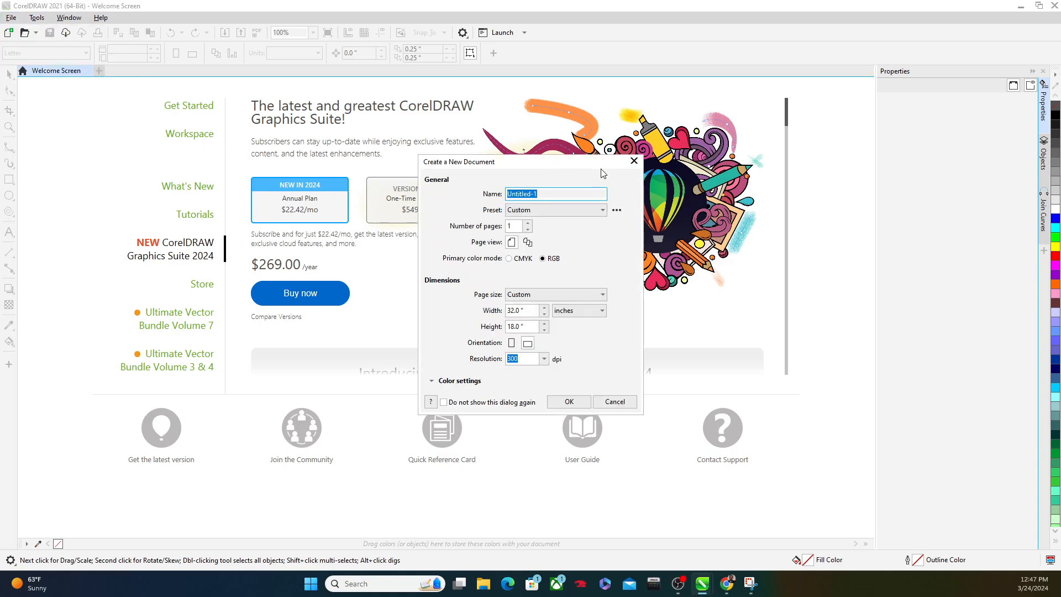
text(Demo2)
click(533, 310)
click(529, 326)
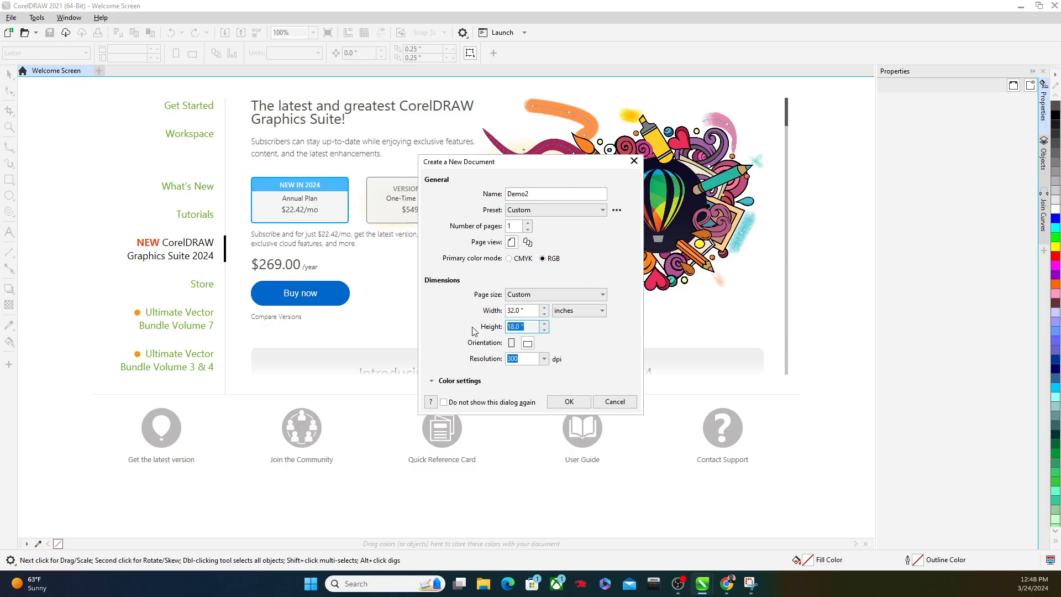
click(568, 406)
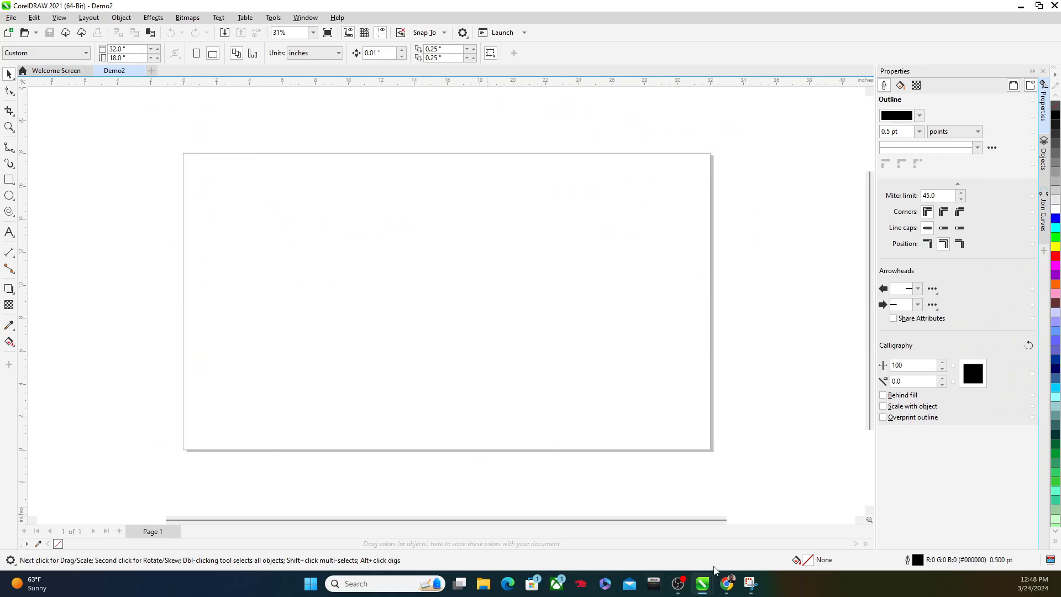
Step: Switch to Chrome and review the image results of the "butterfly wing svg" and "mickey silhouette" searches
click(727, 583)
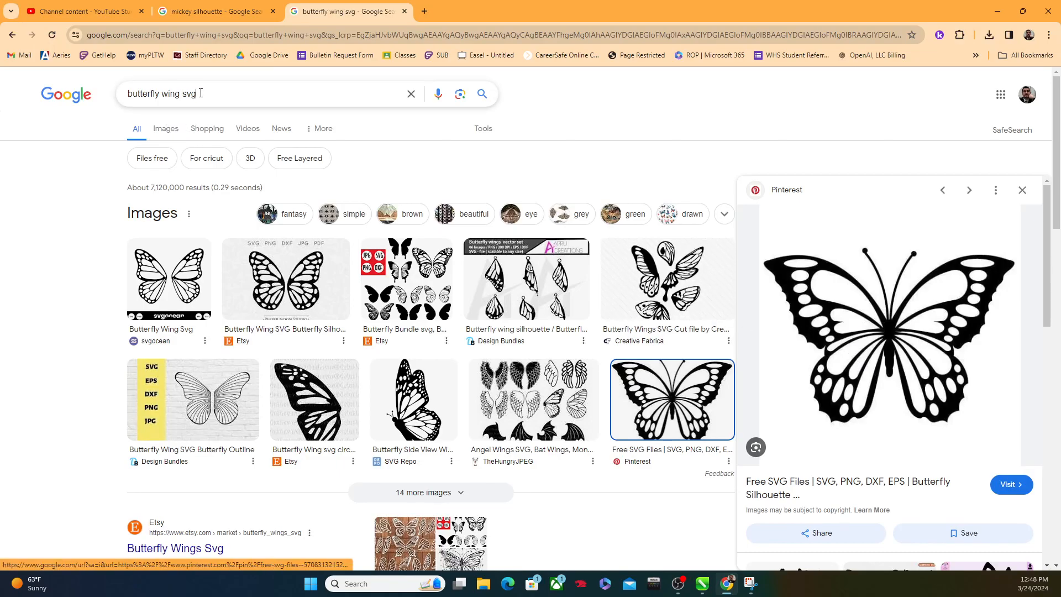
drag(202, 93, 183, 94)
click(125, 94)
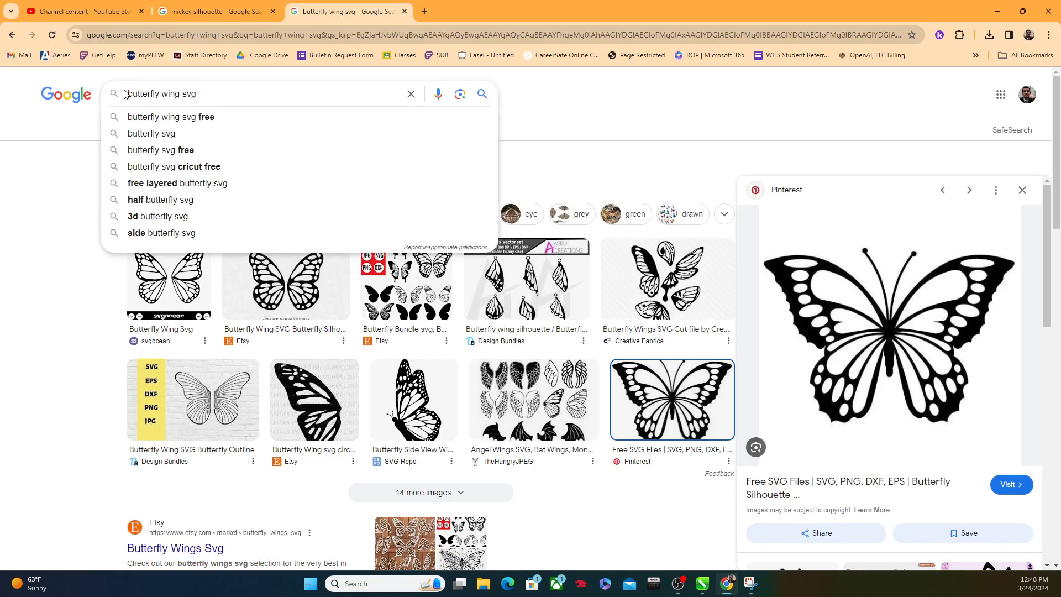
drag(178, 94, 128, 94)
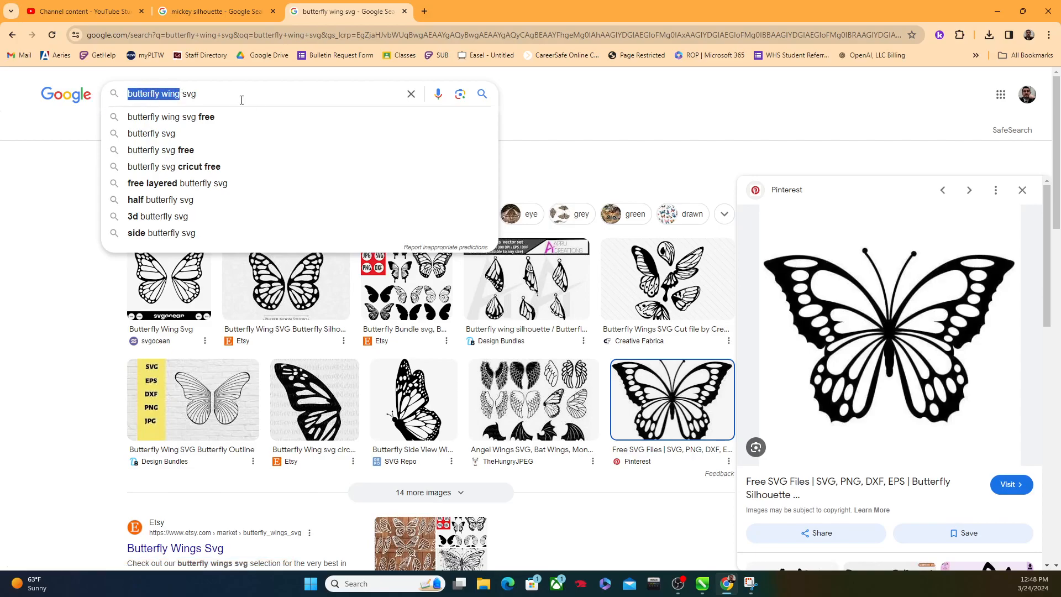
drag(243, 99, 162, 97)
click(224, 15)
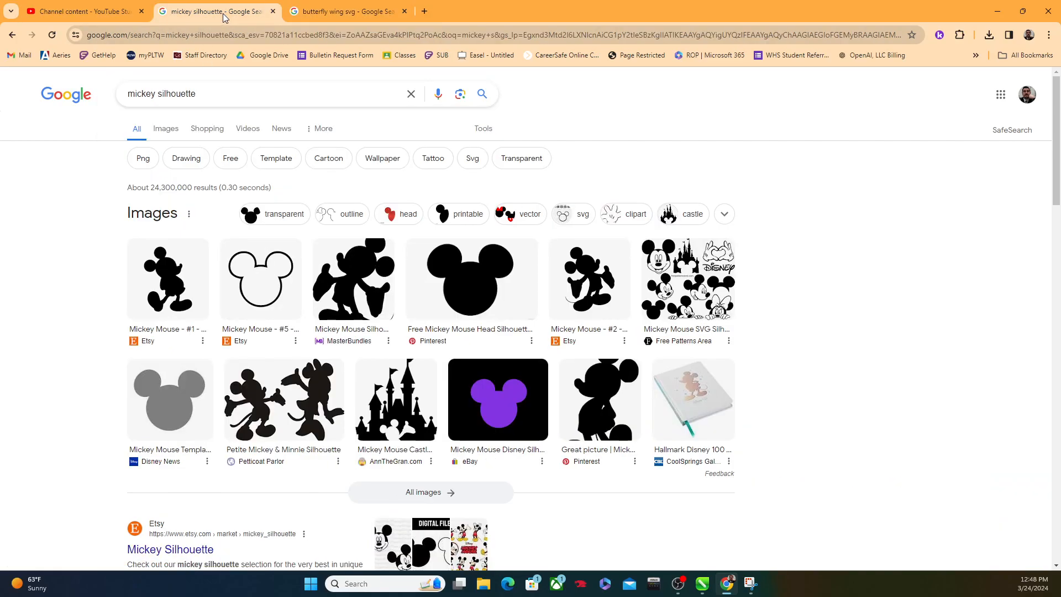
drag(161, 94, 121, 100)
drag(195, 95, 161, 98)
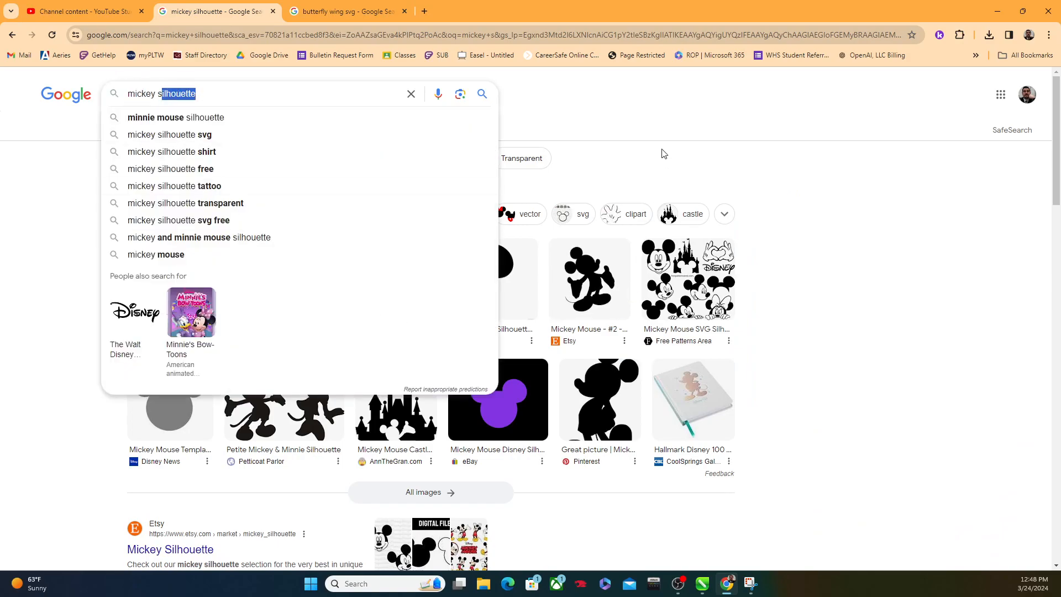
click(662, 169)
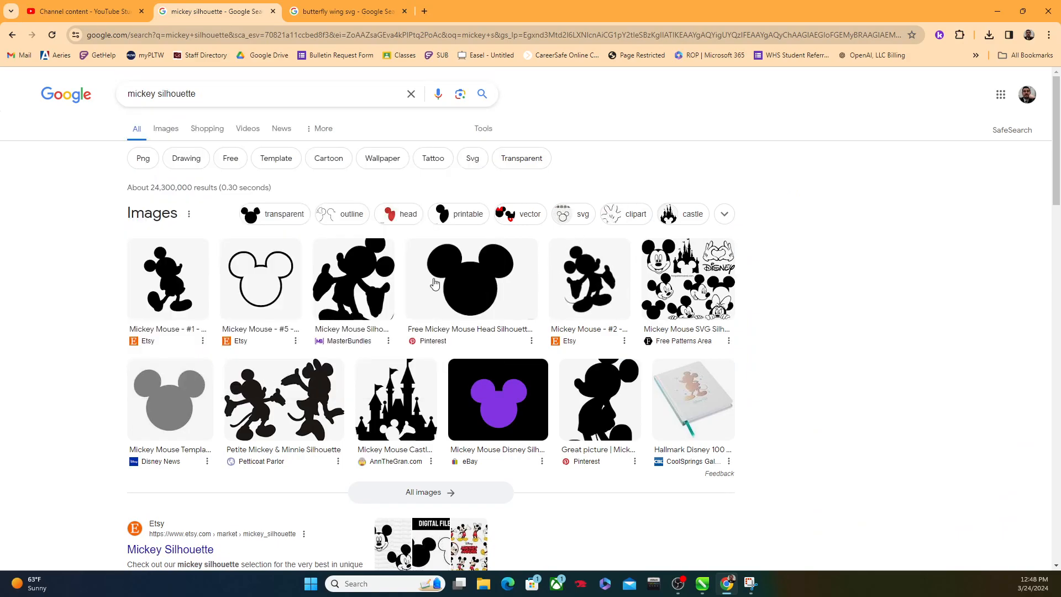
click(315, 12)
click(652, 135)
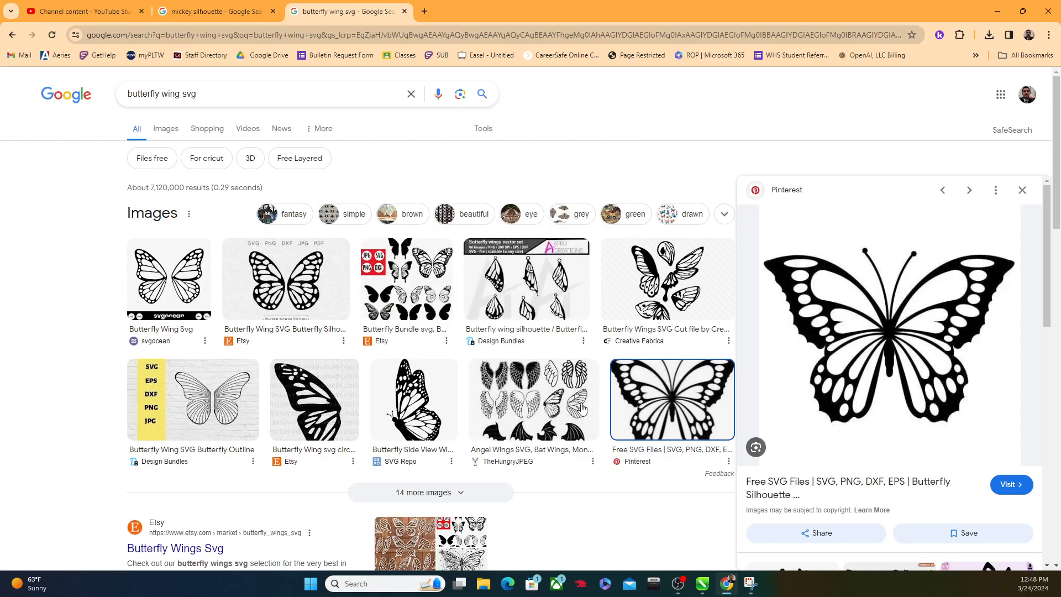
Step: Preview the SVG Repo Butterfly Side View image and check its save file type without saving it
click(420, 403)
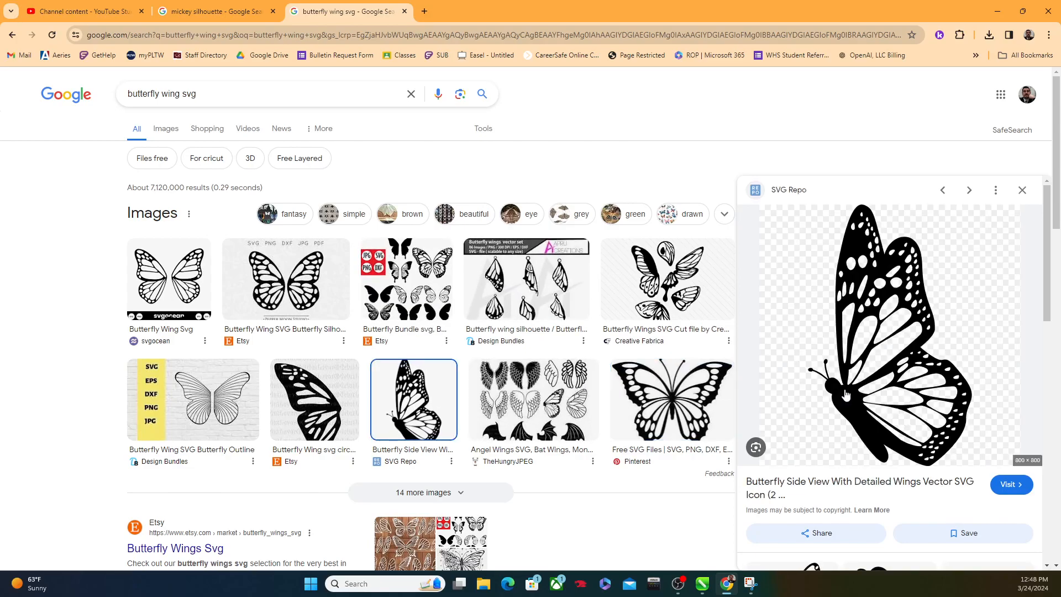
right_click(839, 345)
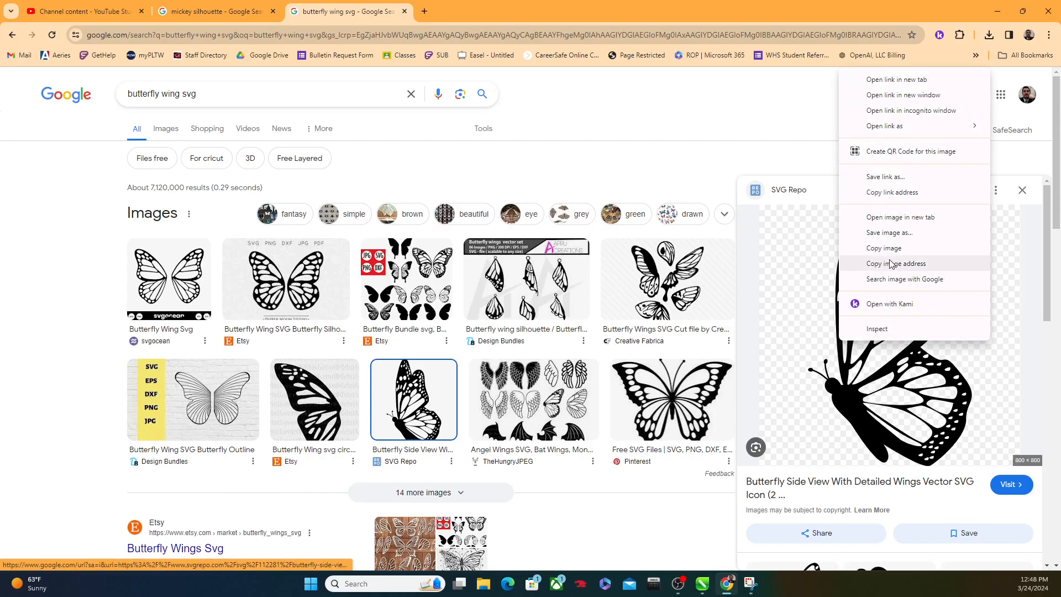
click(888, 233)
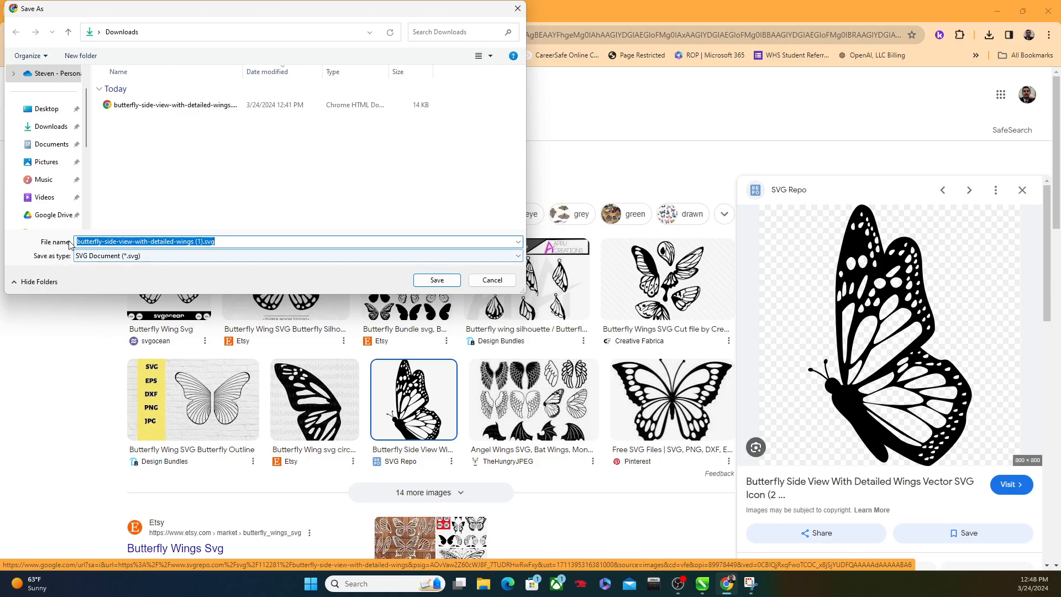
click(517, 8)
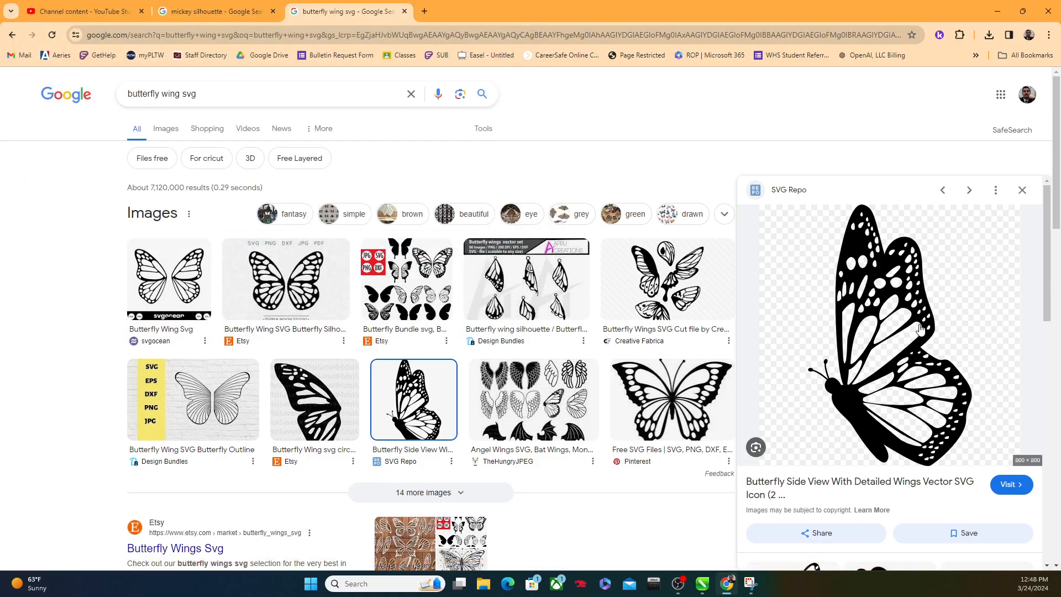
right_click(921, 325)
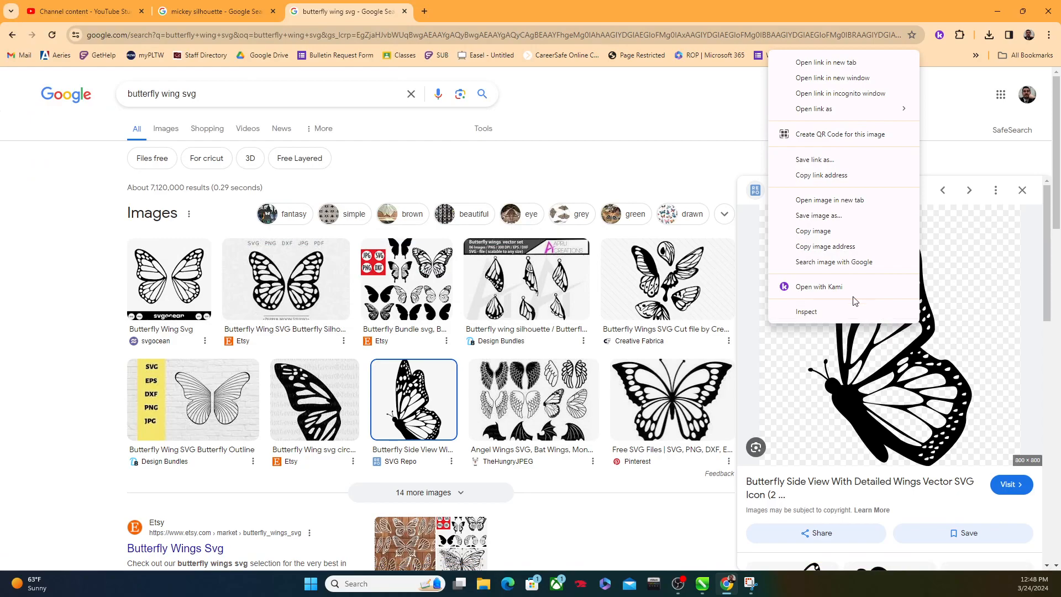
click(828, 220)
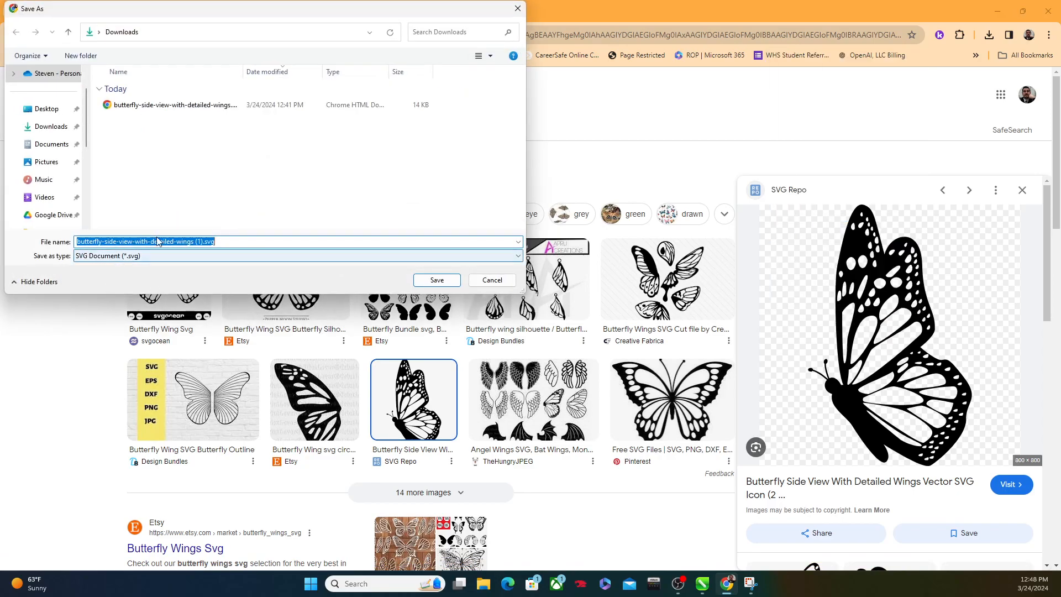
click(492, 280)
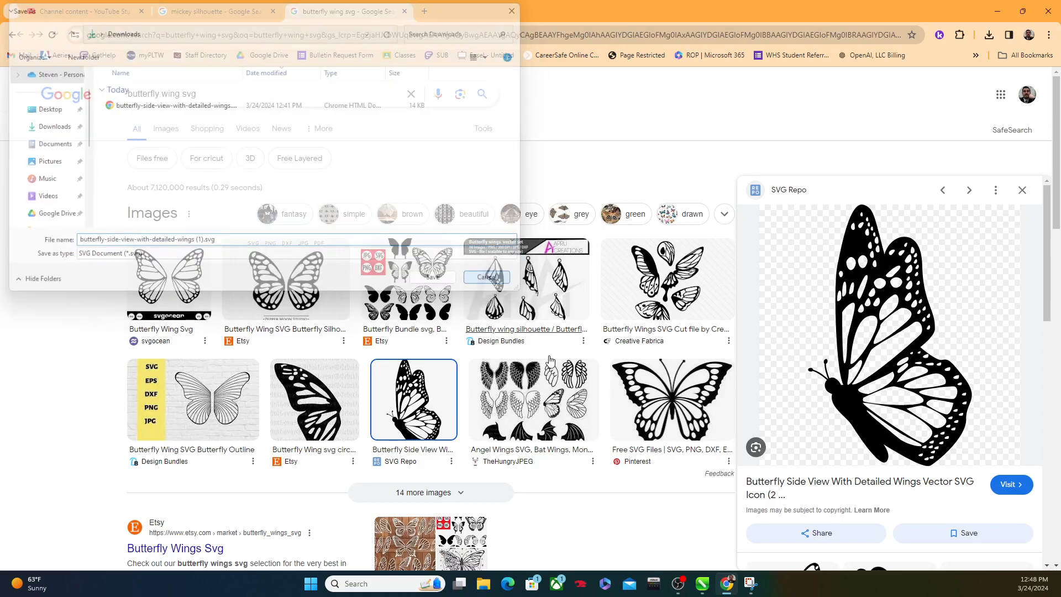
Step: Preview TheHungryJPEG's Angel Wings SVG image and check its save file type without saving it
click(533, 397)
right_click(898, 348)
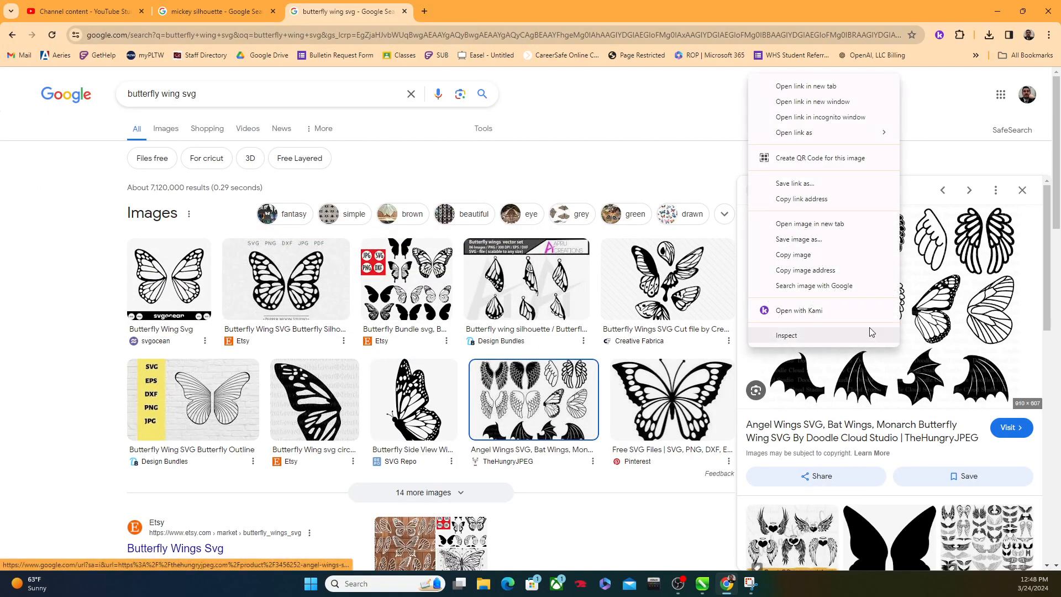
click(824, 242)
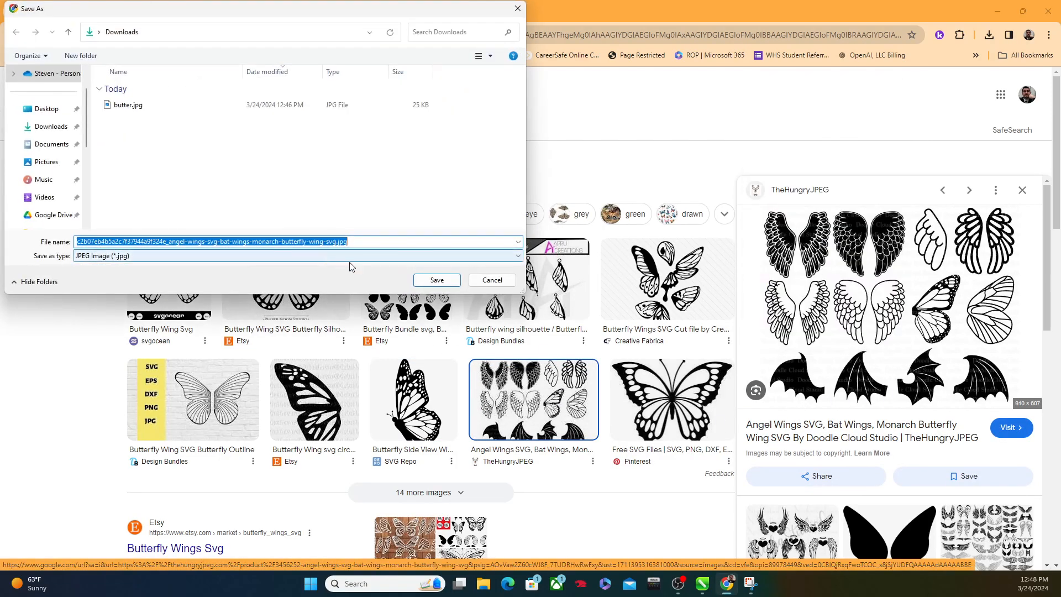
click(491, 280)
Step: Preview Etsy's Butterfly Wing SVG Butterfly Silhouette image and check which file type it would save as
click(264, 305)
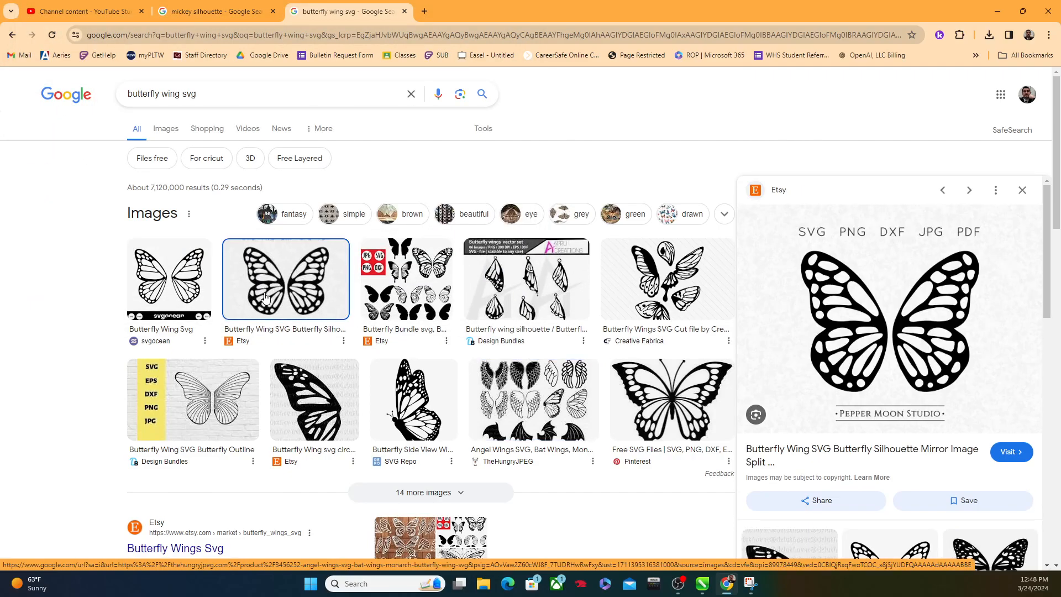
right_click(825, 335)
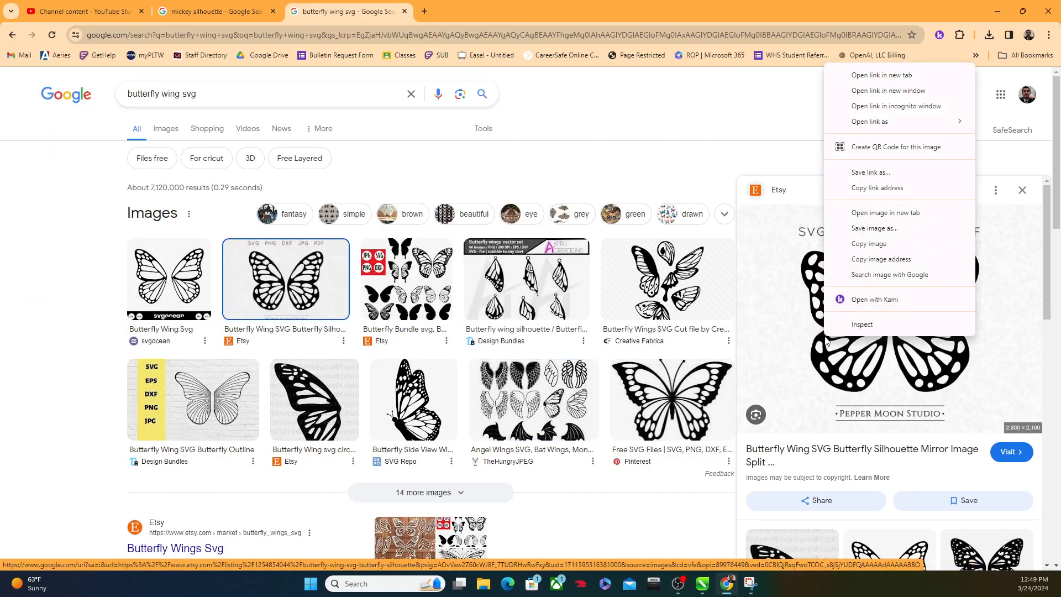
click(873, 228)
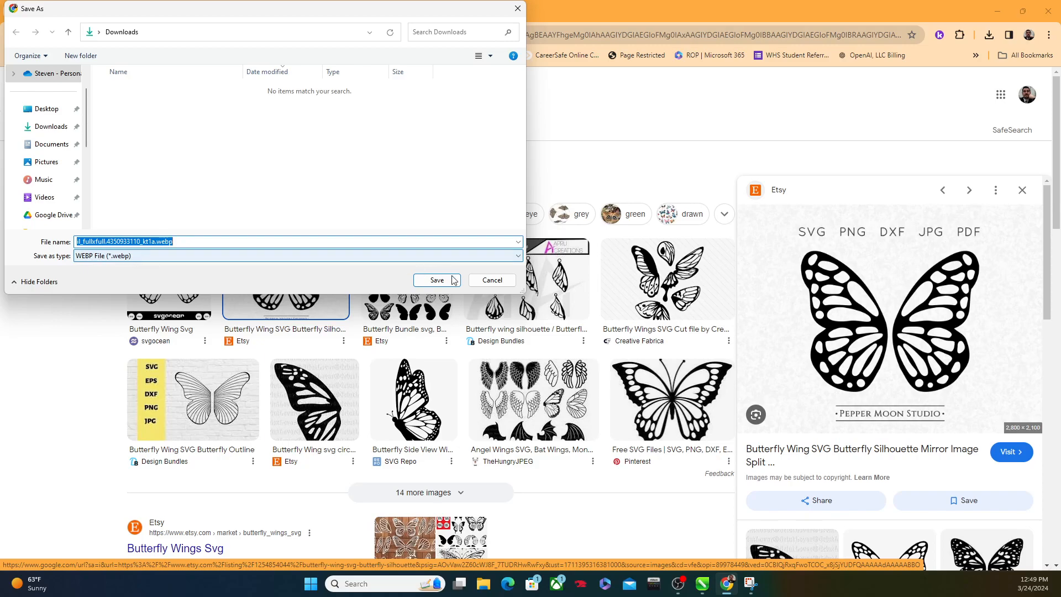
click(438, 279)
Step: Save the SVG Repo Butterfly Side View image to Downloads as butterfly-side-view-with-detailed-wings (1).svg
click(646, 393)
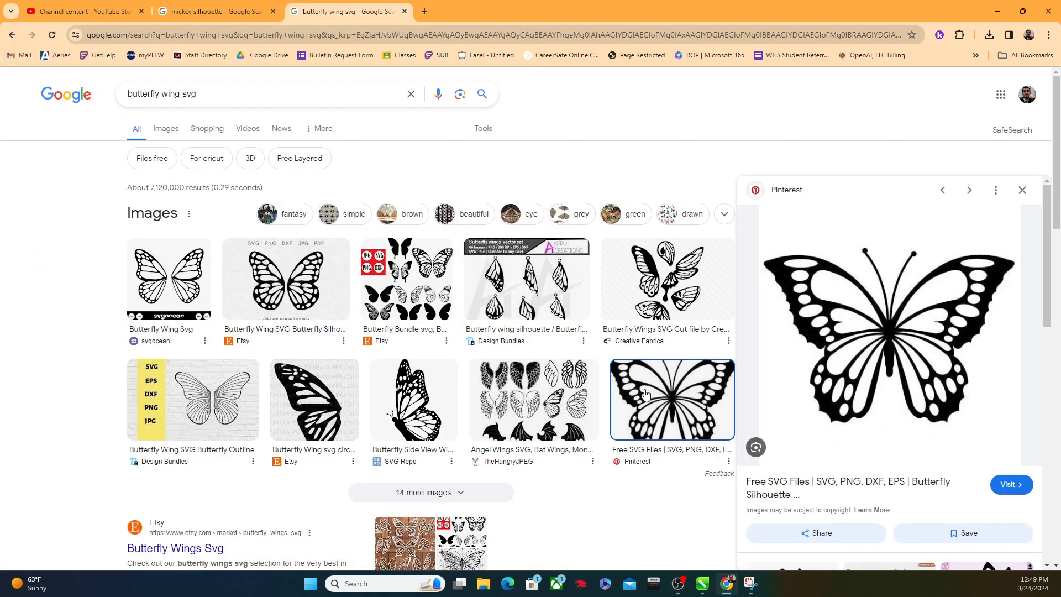
click(326, 399)
click(401, 426)
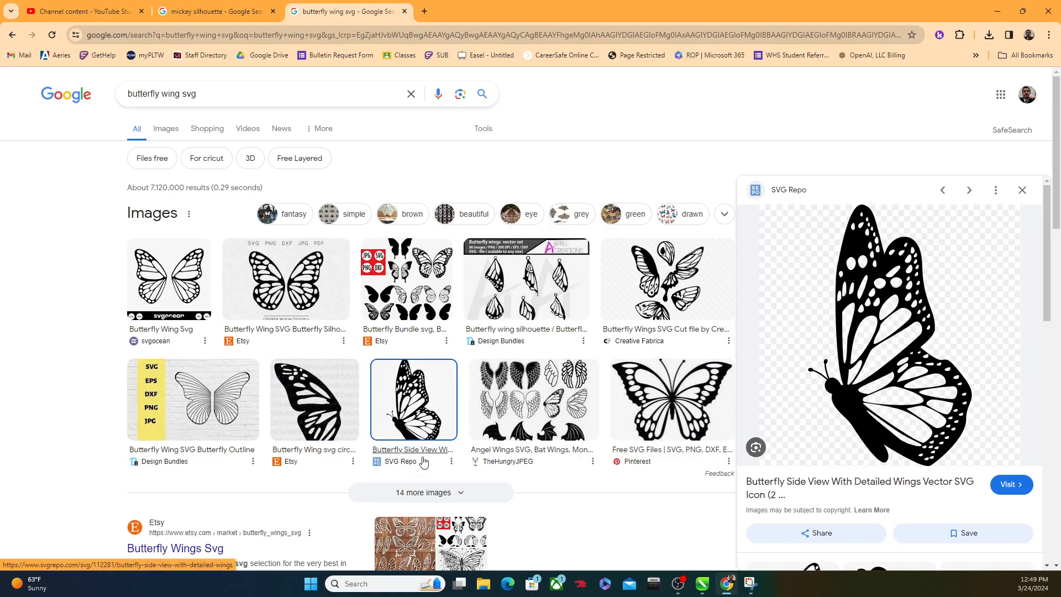
right_click(845, 330)
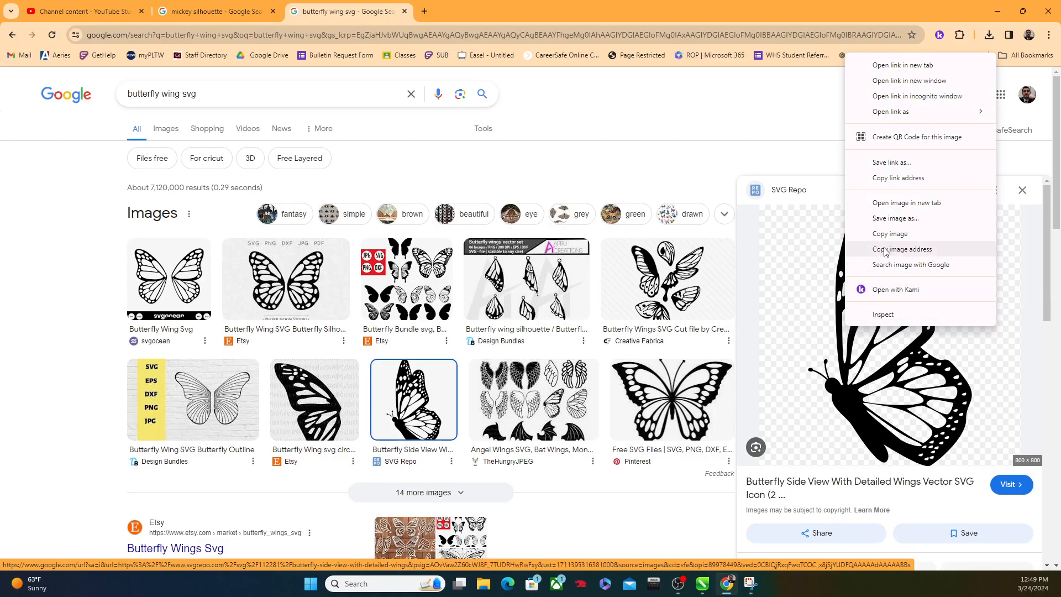
click(895, 218)
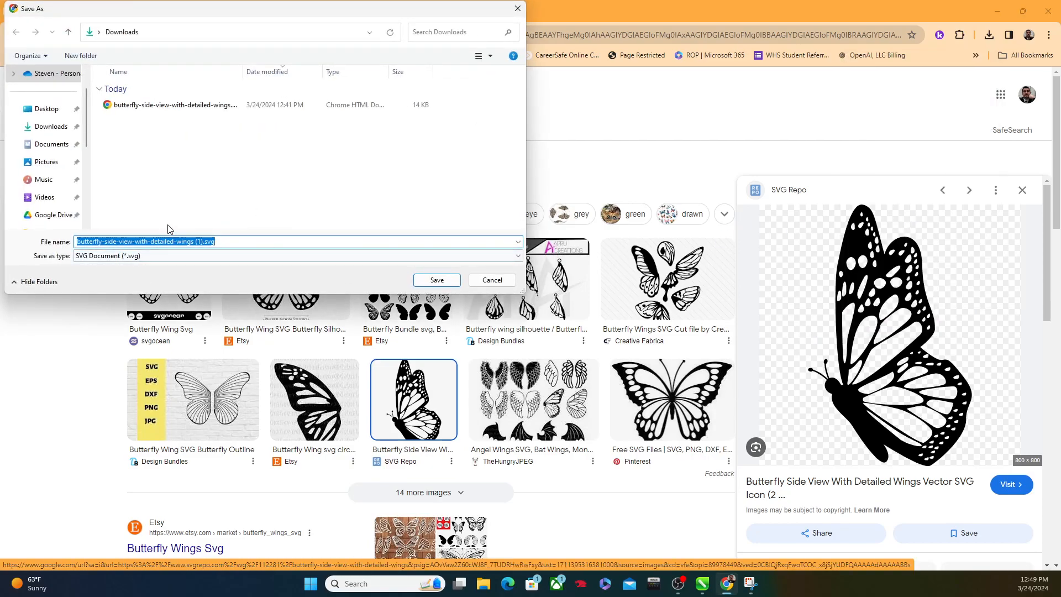
click(414, 279)
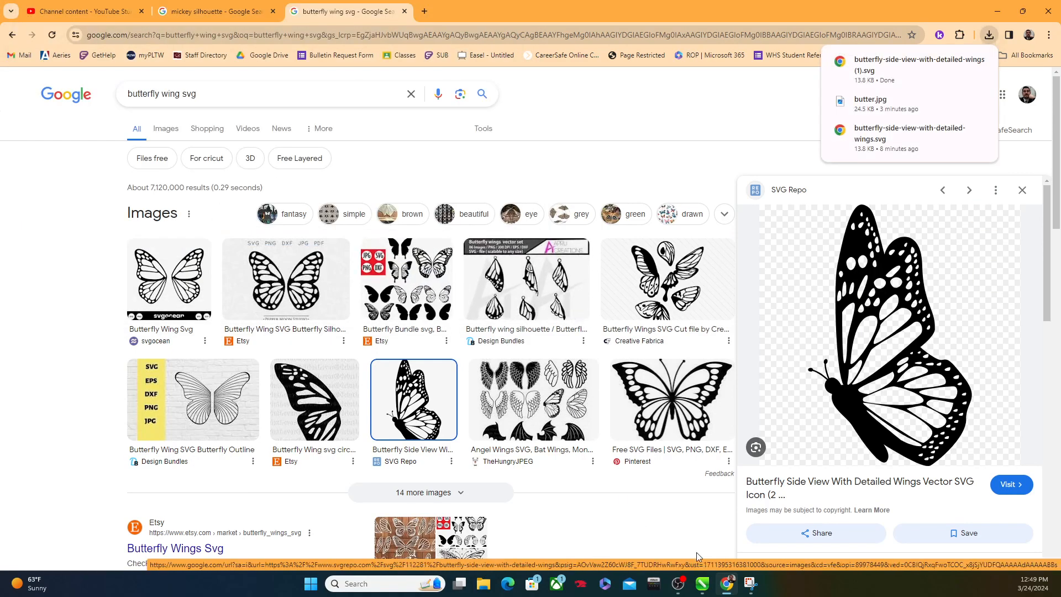
Step: Switch back to CorelDRAW, import butterfly-side-view-with-detailed-wings (1).svg and place it at original size in the page's upper-left area
click(702, 585)
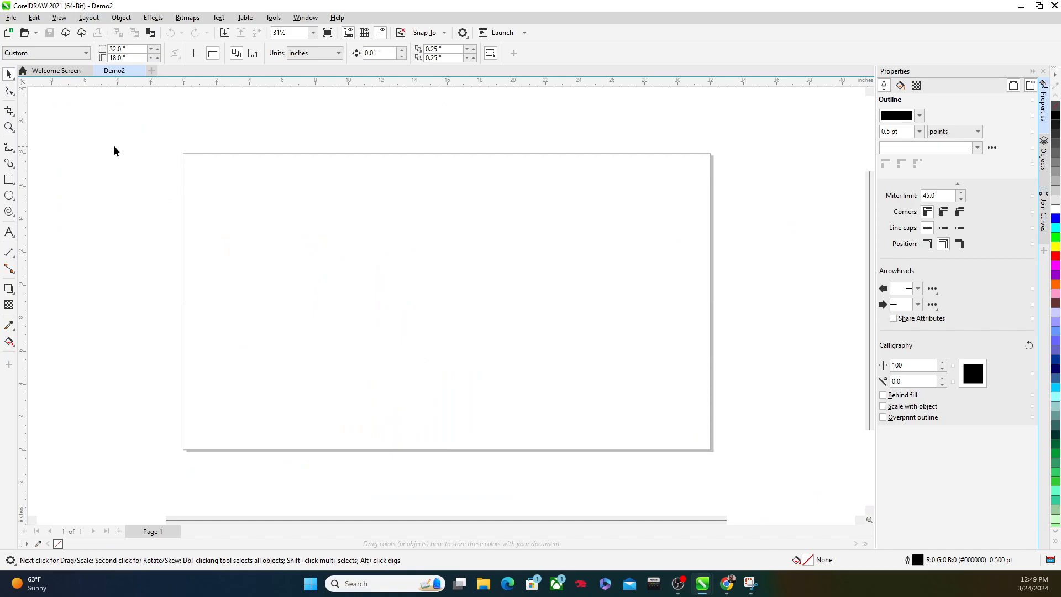
click(10, 19)
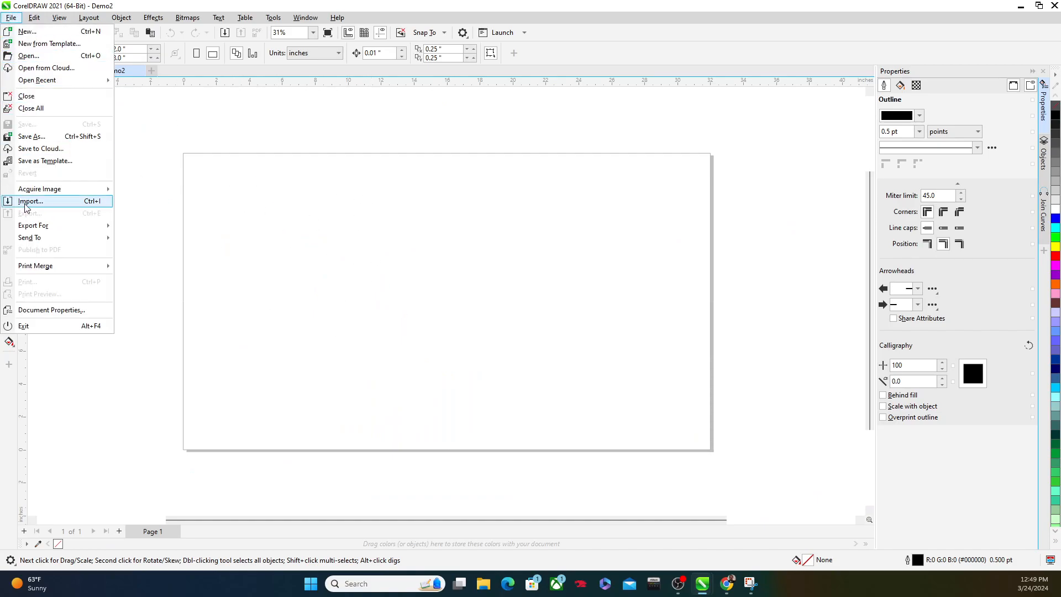
click(224, 251)
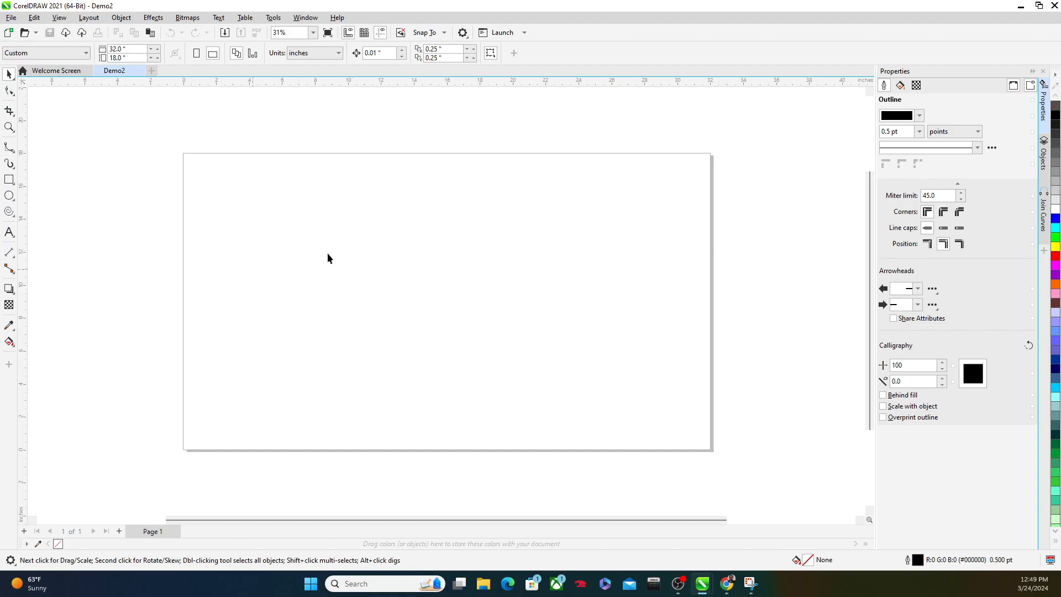
click(11, 17)
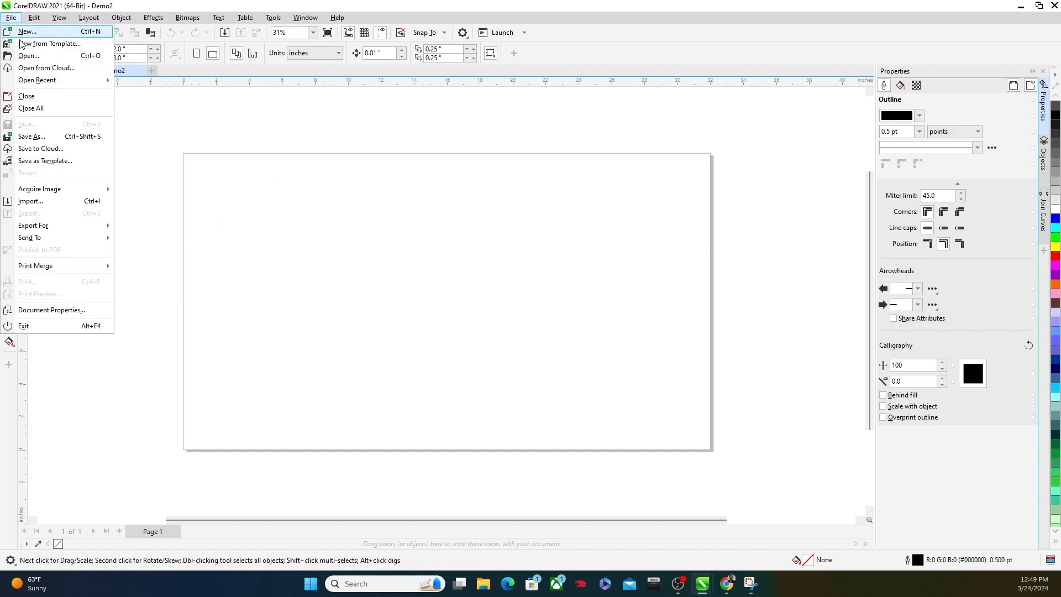
click(56, 204)
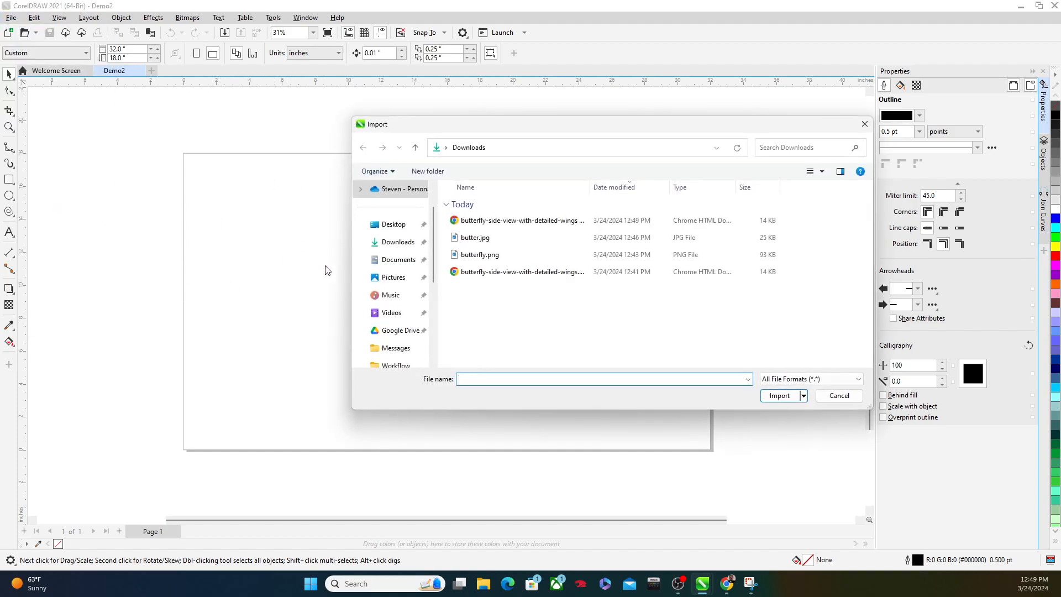
double_click(496, 221)
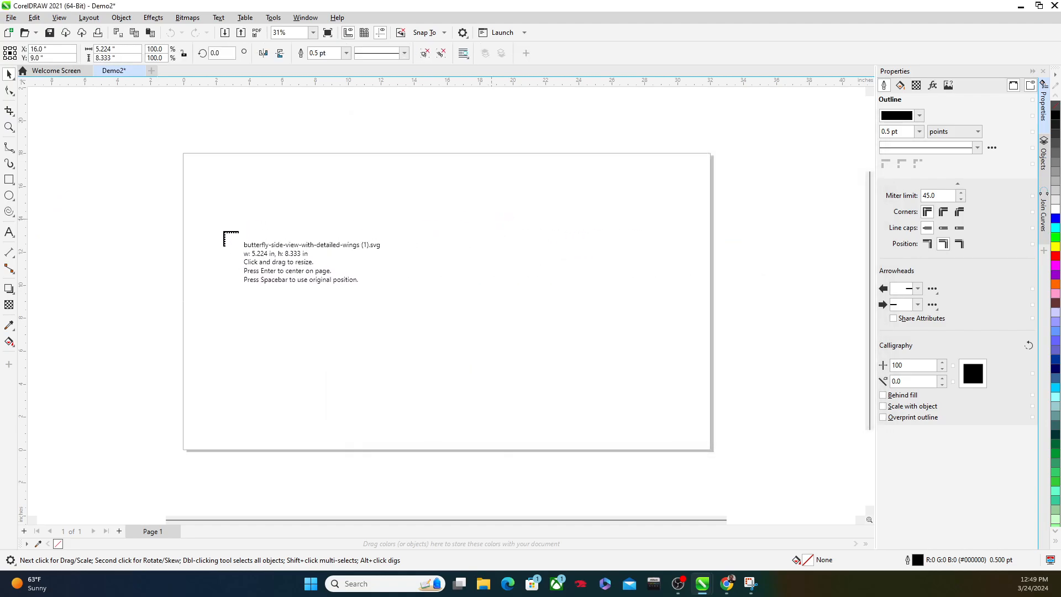
click(225, 183)
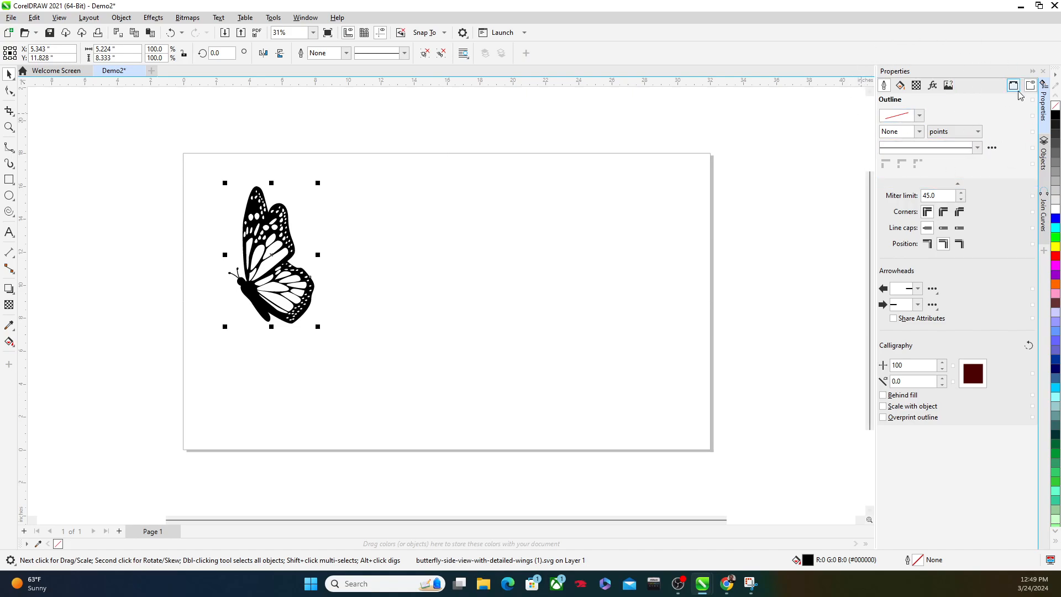
Step: Look through the Join Curves, Objects and Properties dockers and check where the Properties docker is enabled
click(1043, 156)
click(1046, 209)
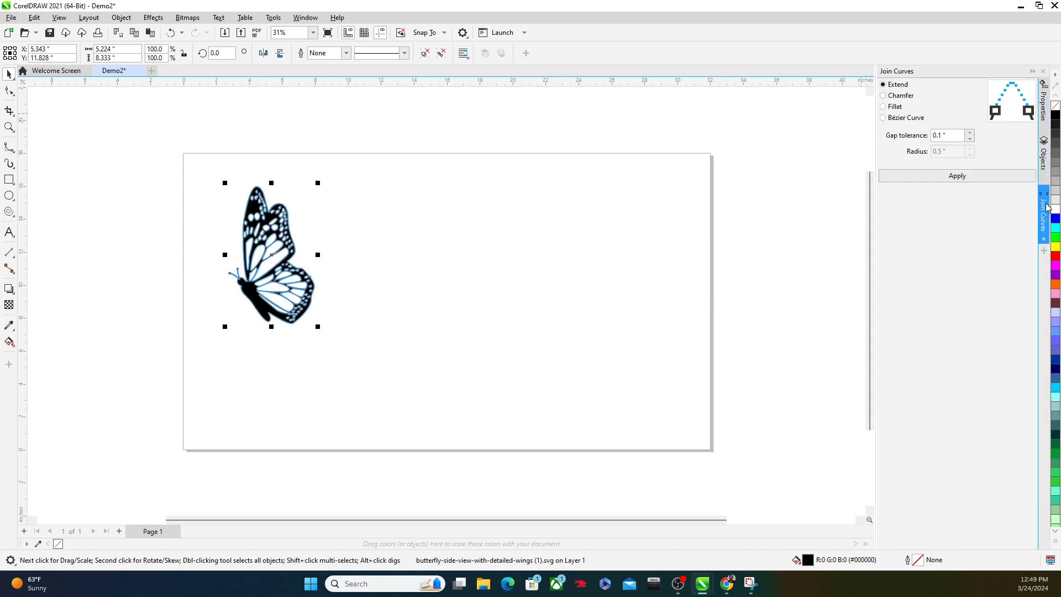
click(1042, 168)
click(1035, 103)
click(1043, 110)
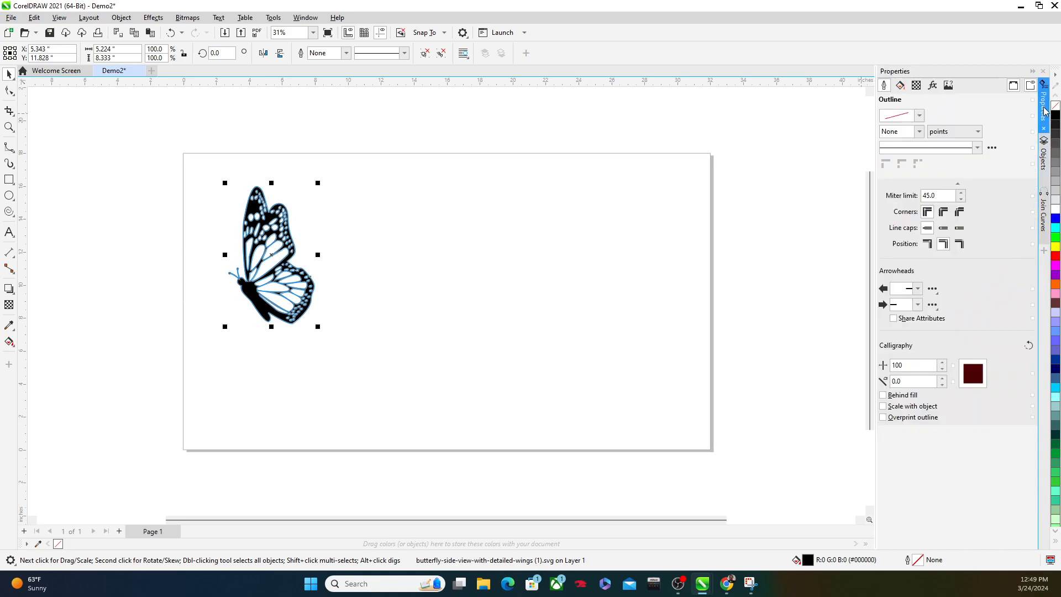
click(121, 18)
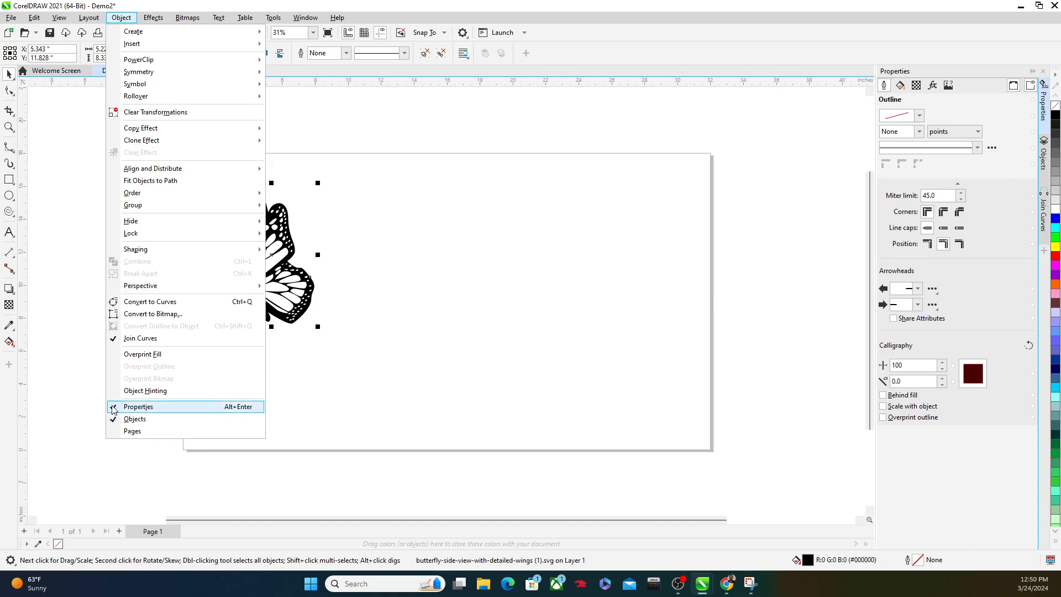
click(332, 352)
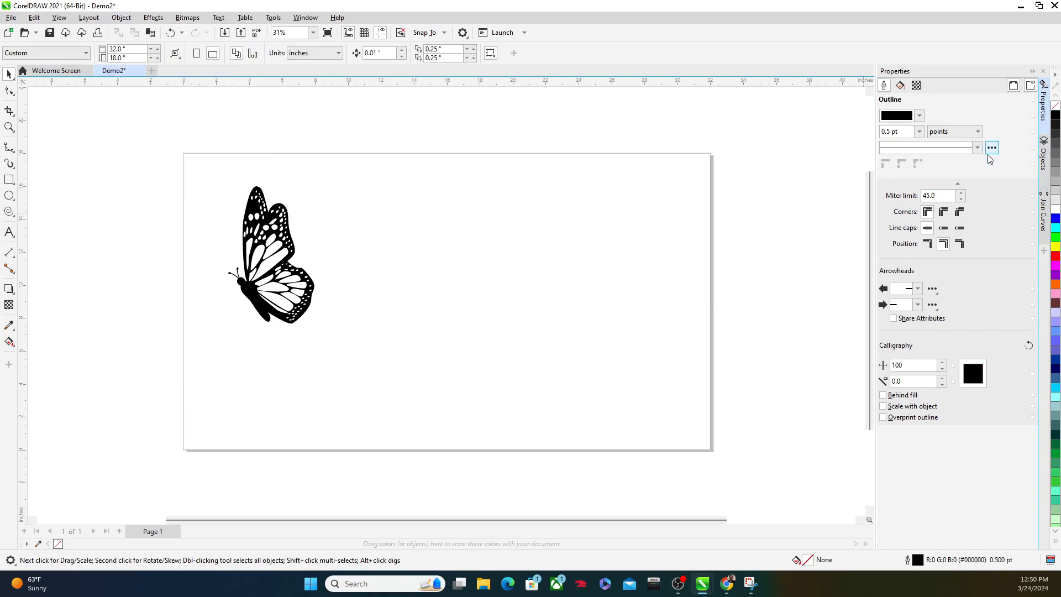
Step: Select the imported butterfly and remove its fill
click(261, 223)
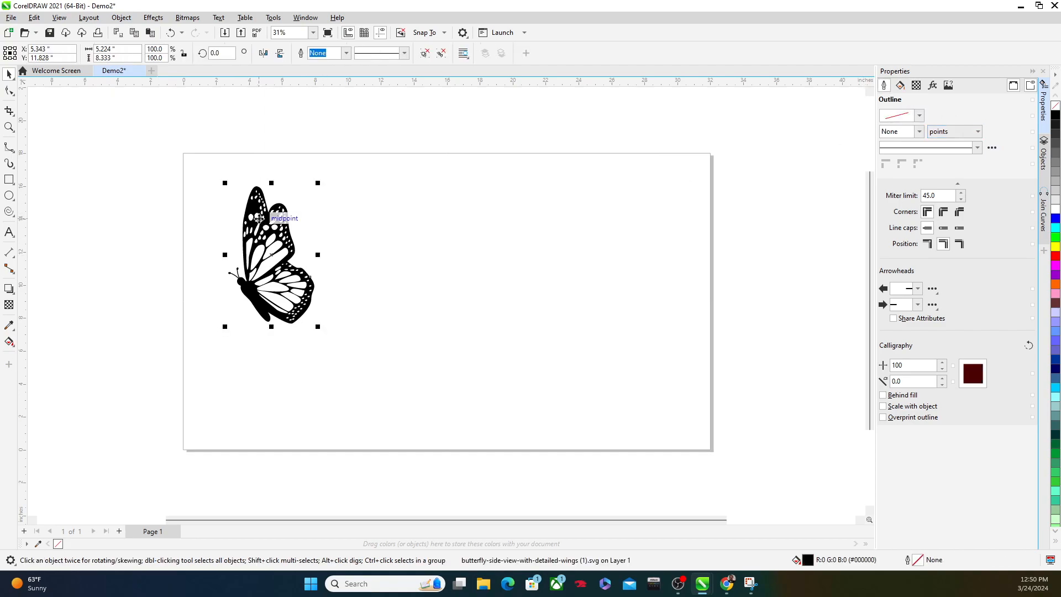
click(901, 86)
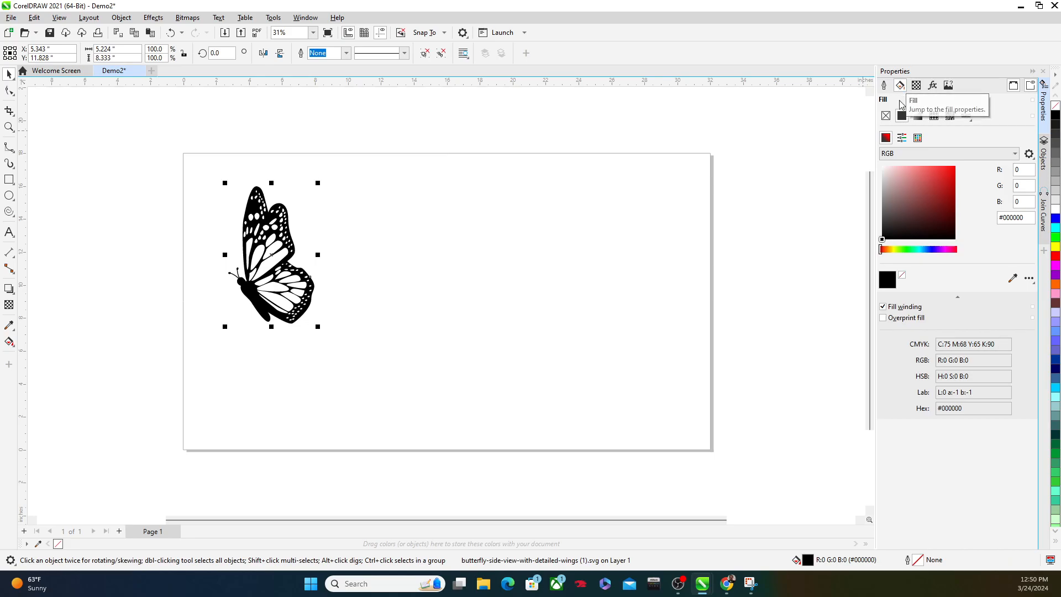
click(886, 116)
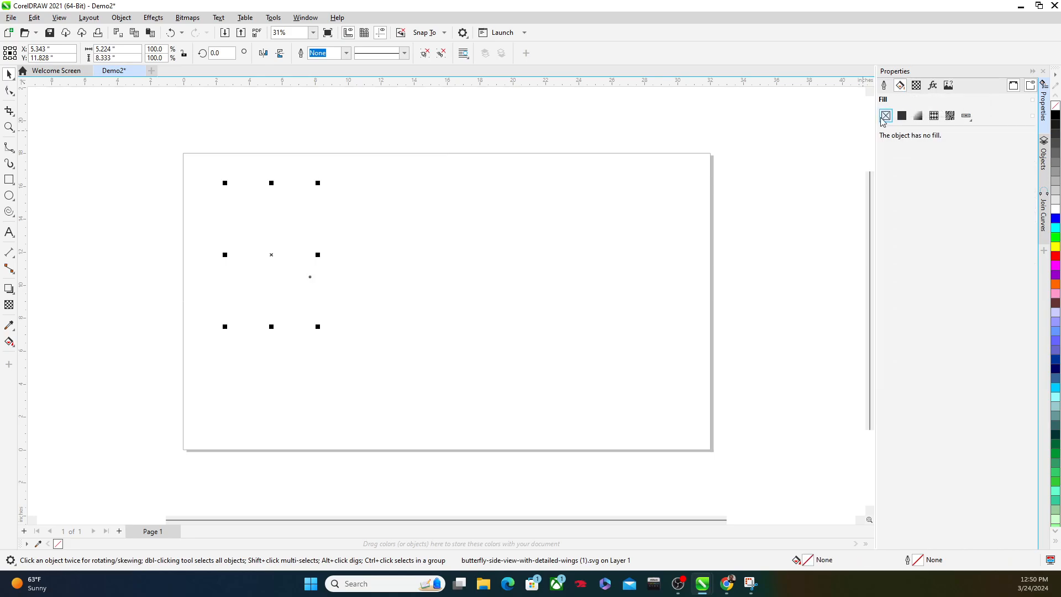
Step: Try a red and a pale pink #E0CECE uniform fill on the butterfly, and clear the fill again
click(901, 117)
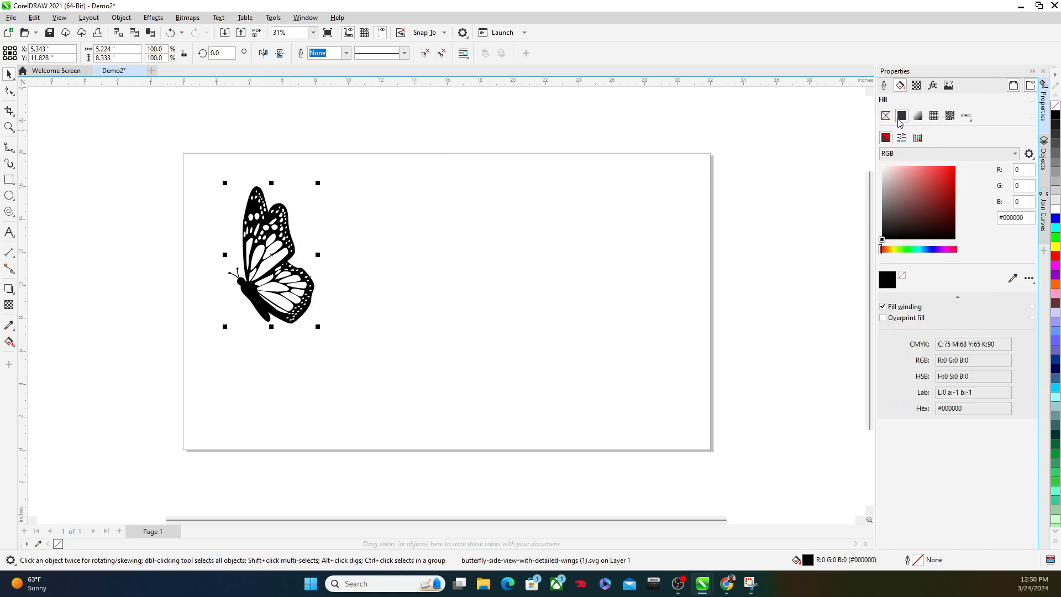
click(945, 174)
click(888, 174)
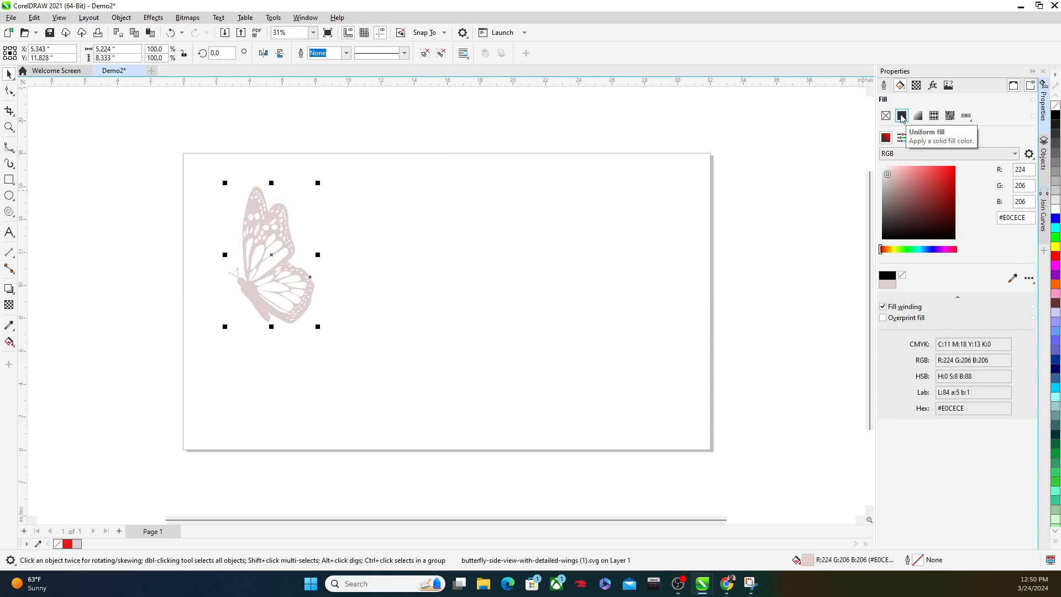
click(886, 116)
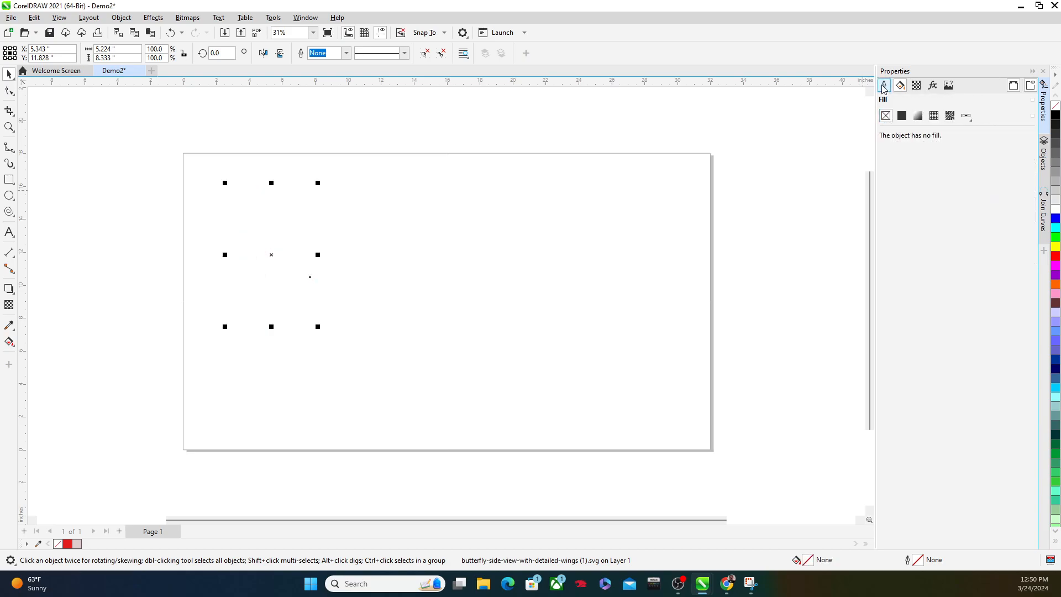
Step: Set the butterfly's outline width to Hairline
click(883, 87)
click(918, 132)
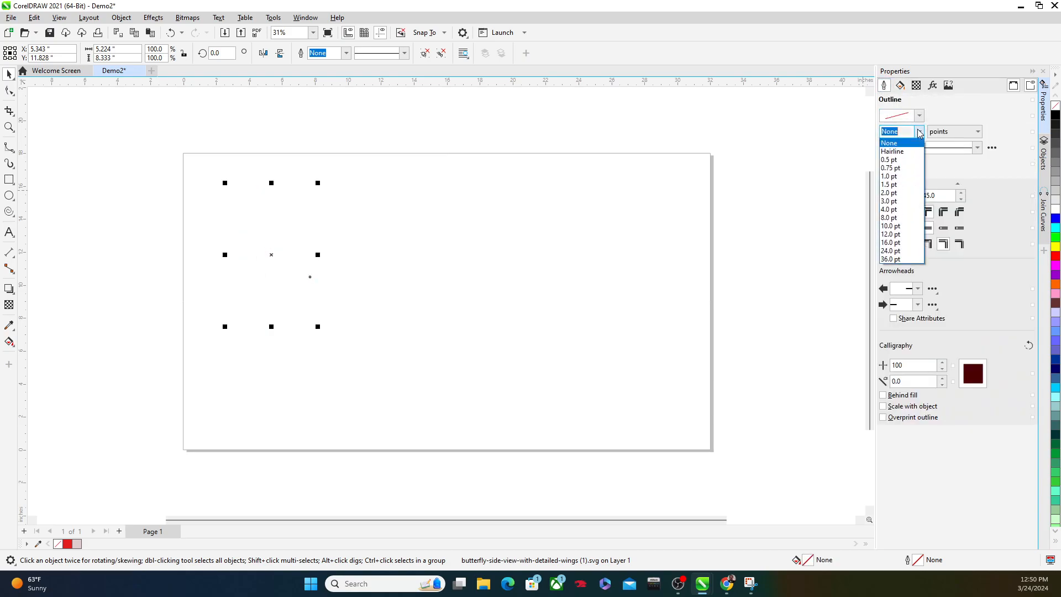
click(913, 151)
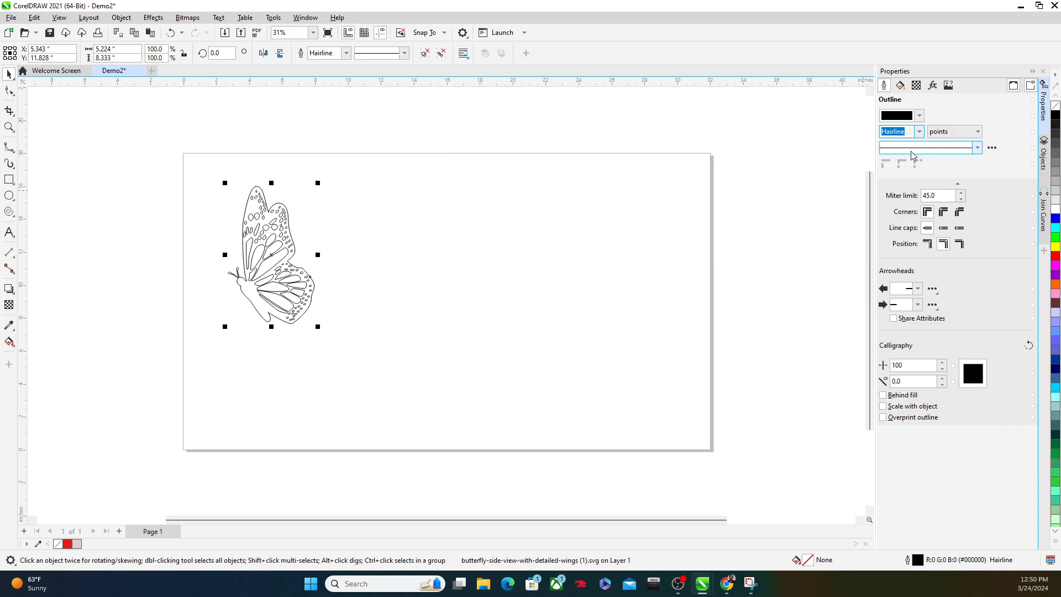
click(920, 116)
click(930, 108)
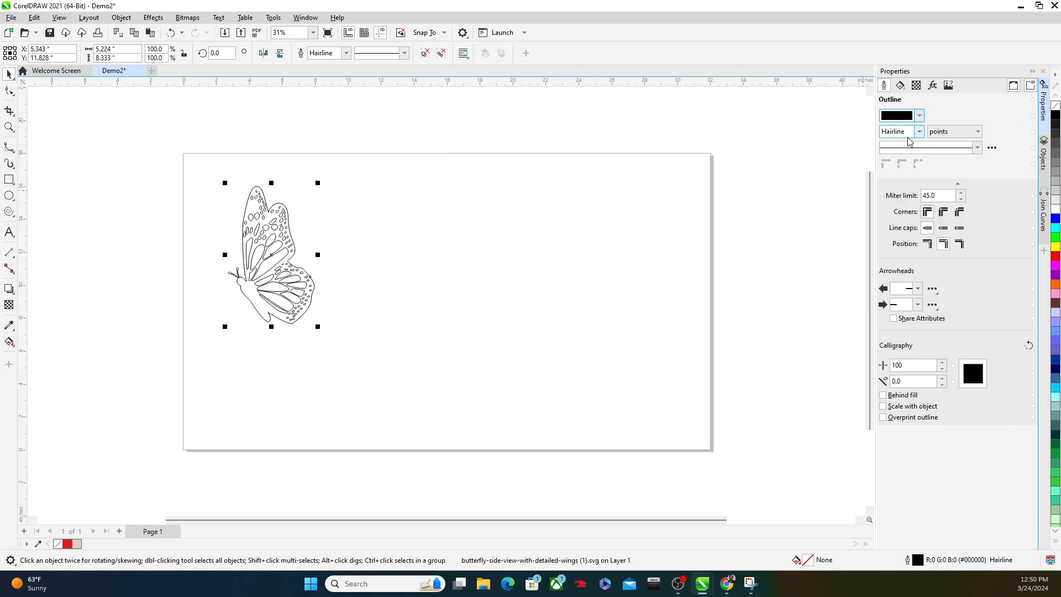
Step: Try outline widths of 0.5 pt and 1.5 pt on the butterfly and return it to Hairline
click(919, 132)
click(895, 159)
click(918, 131)
click(900, 185)
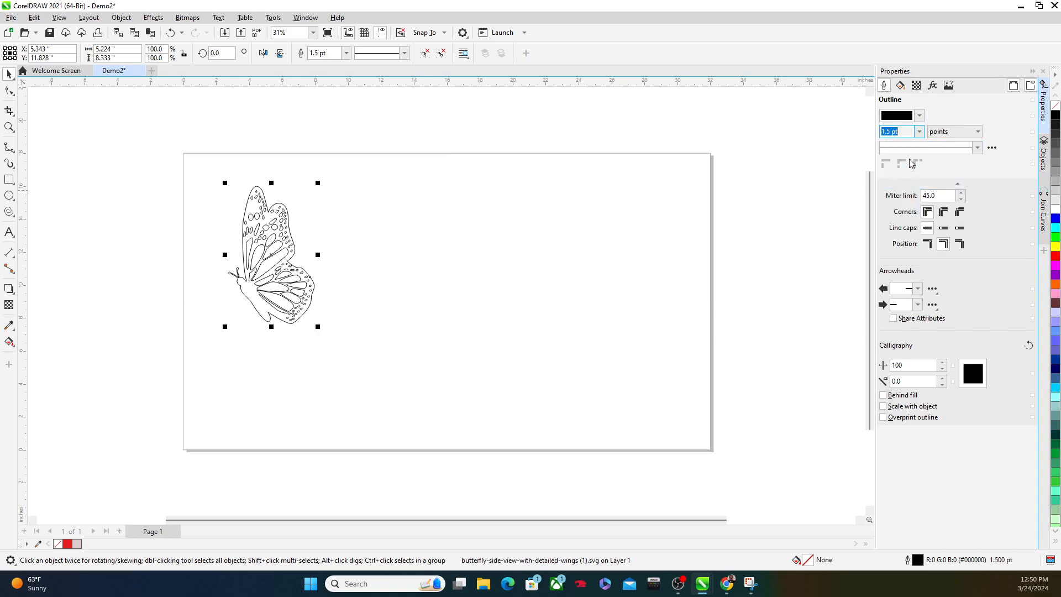
click(917, 131)
click(900, 139)
Step: Set the butterfly's outline colour to pure red, RGB 255, 0, 0
click(919, 116)
click(989, 172)
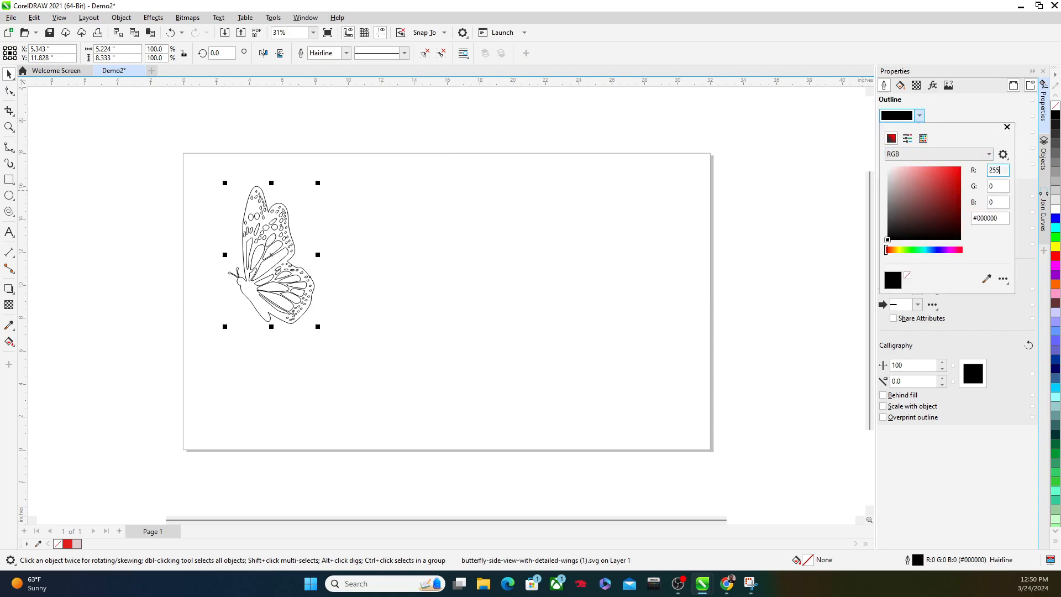
click(1002, 187)
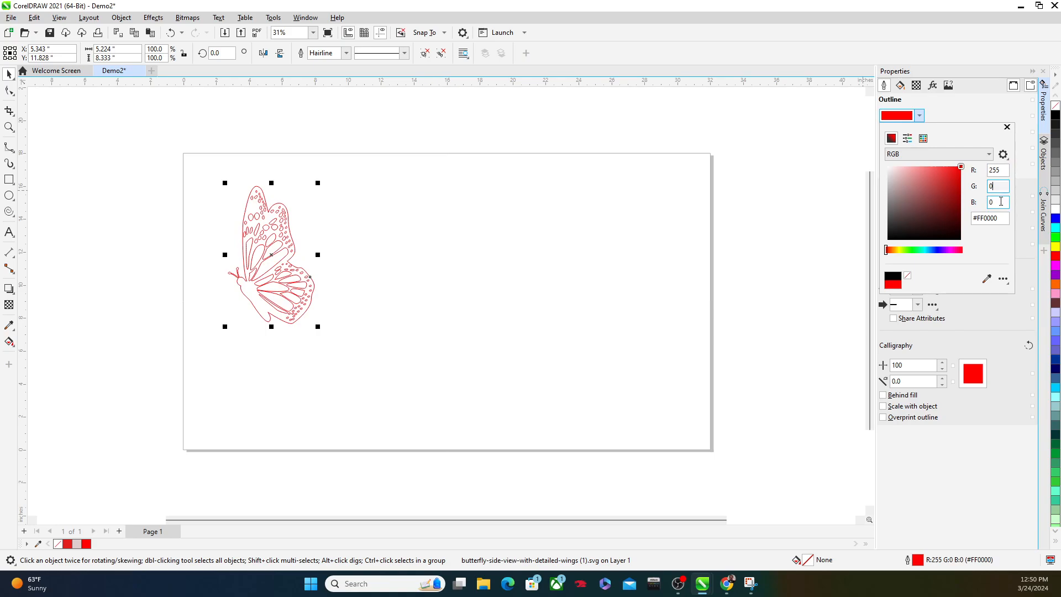
click(1002, 170)
click(920, 115)
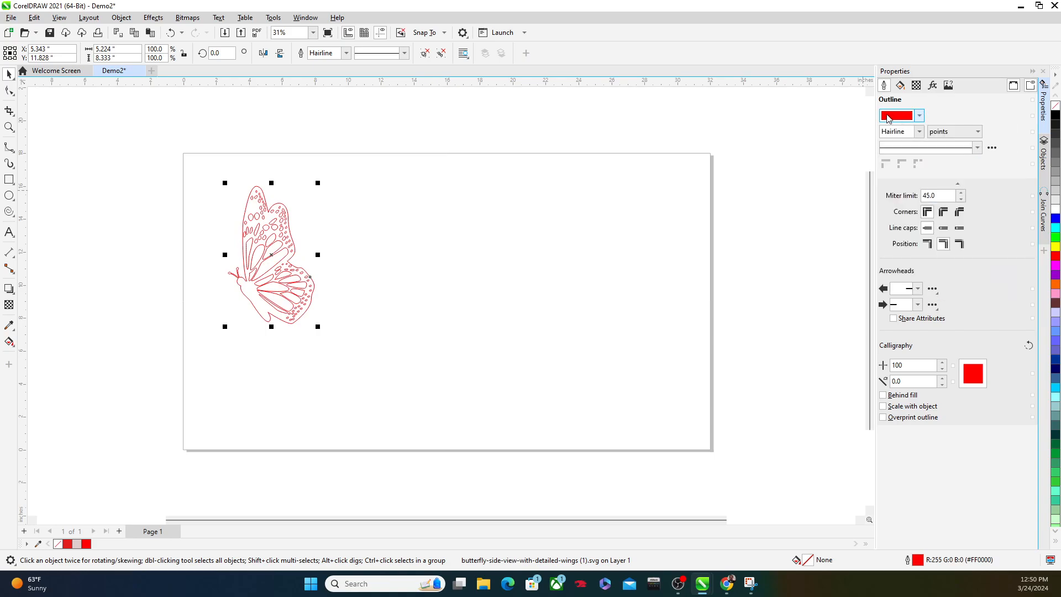
Step: Examine the butterfly's outline up close and review its fill, outline colour and colour model settings
scroll(243, 260, up, 3)
scroll(279, 173, down, 3)
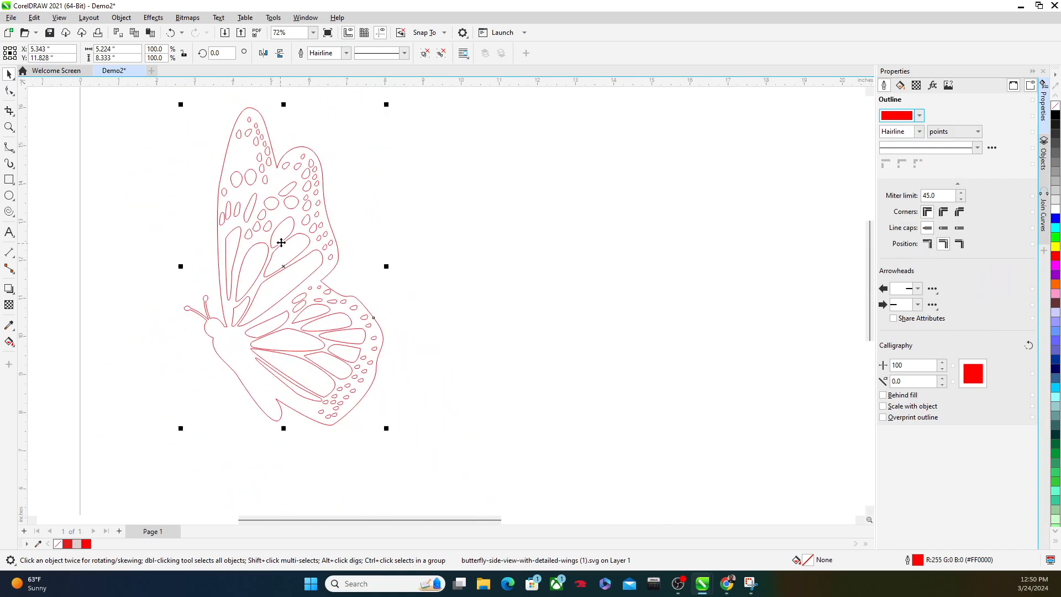
scroll(279, 315, up, 2)
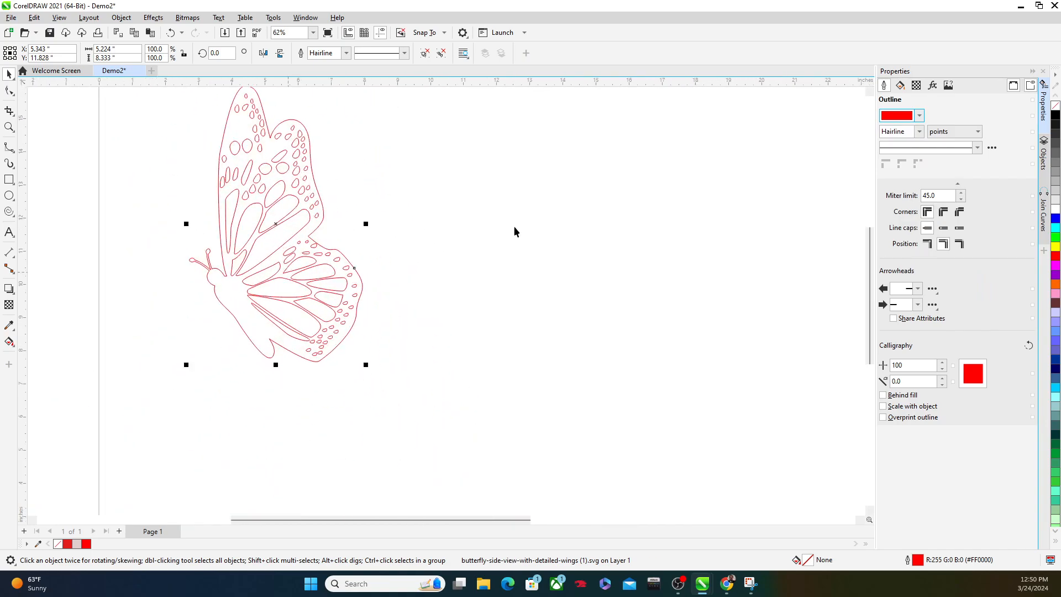
click(900, 85)
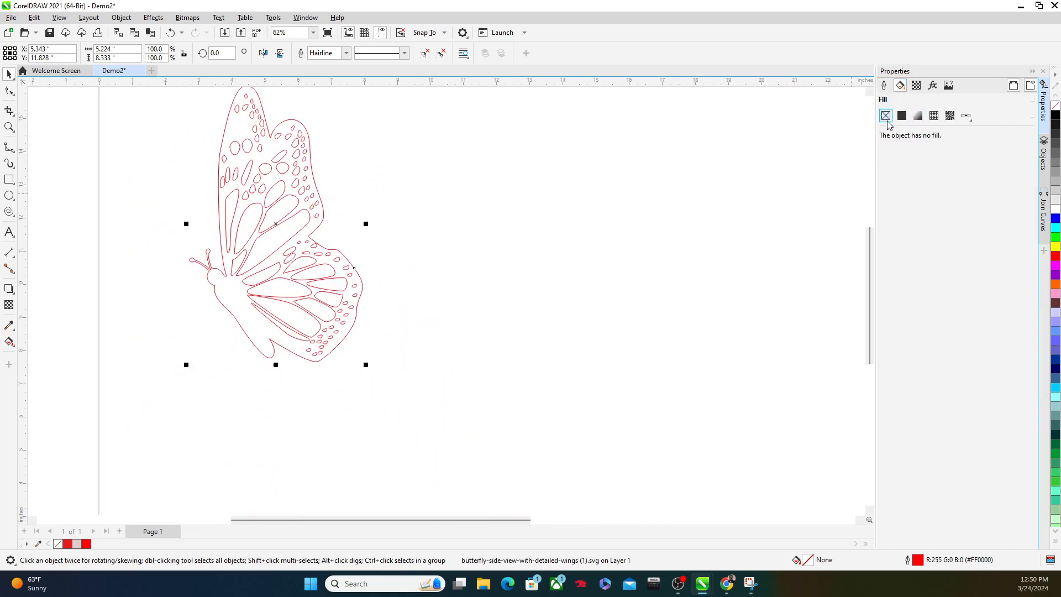
click(884, 85)
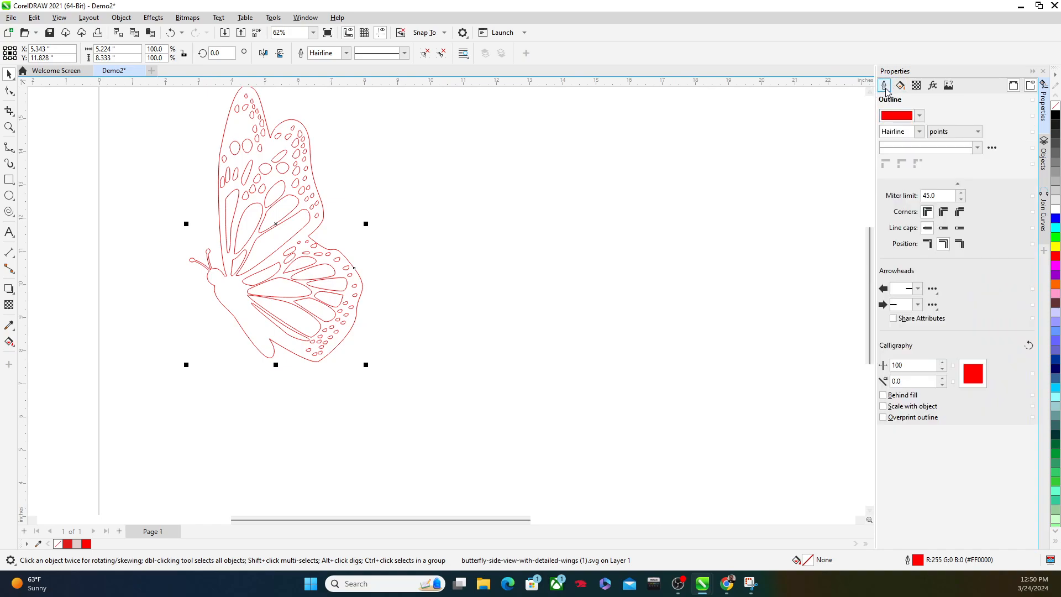
click(920, 116)
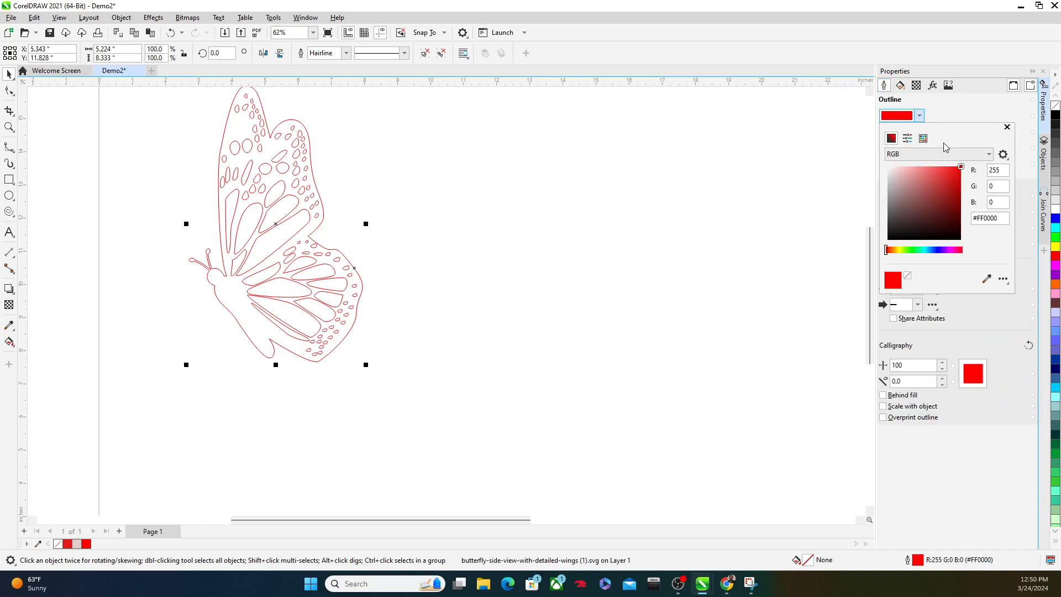
click(955, 113)
click(899, 159)
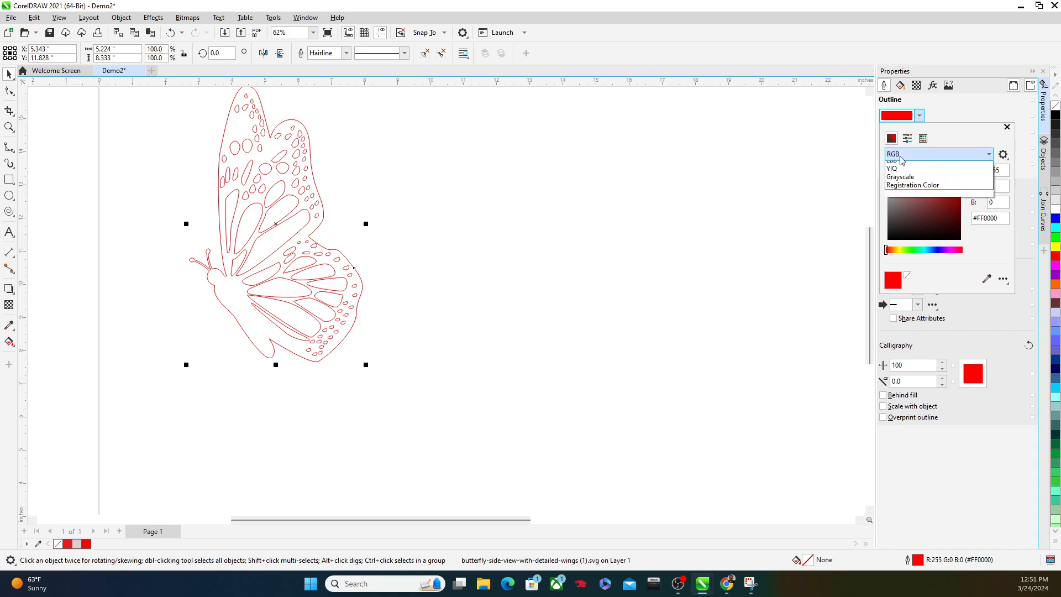
click(899, 183)
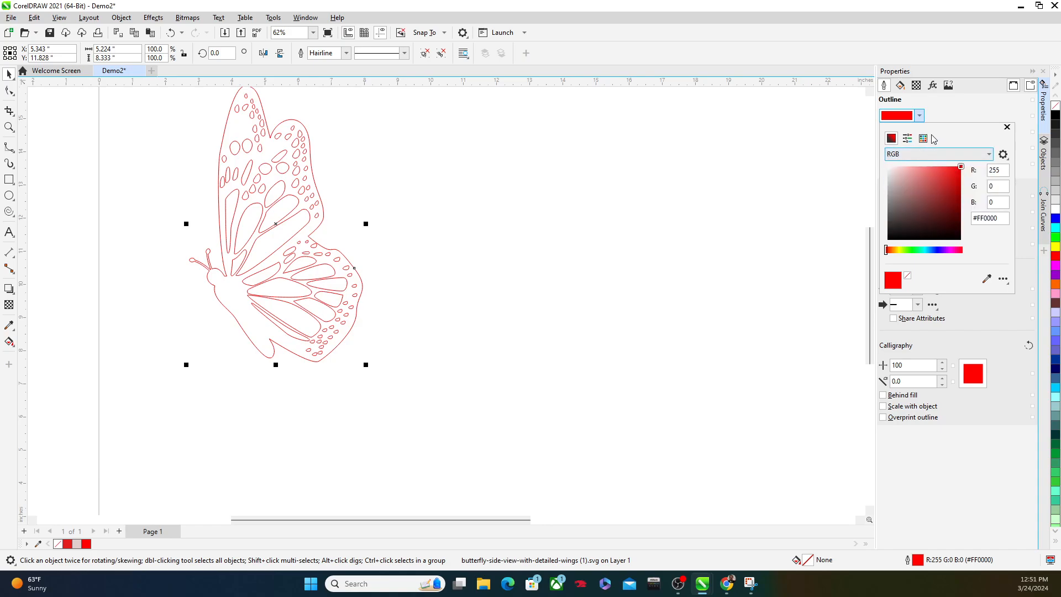
click(936, 114)
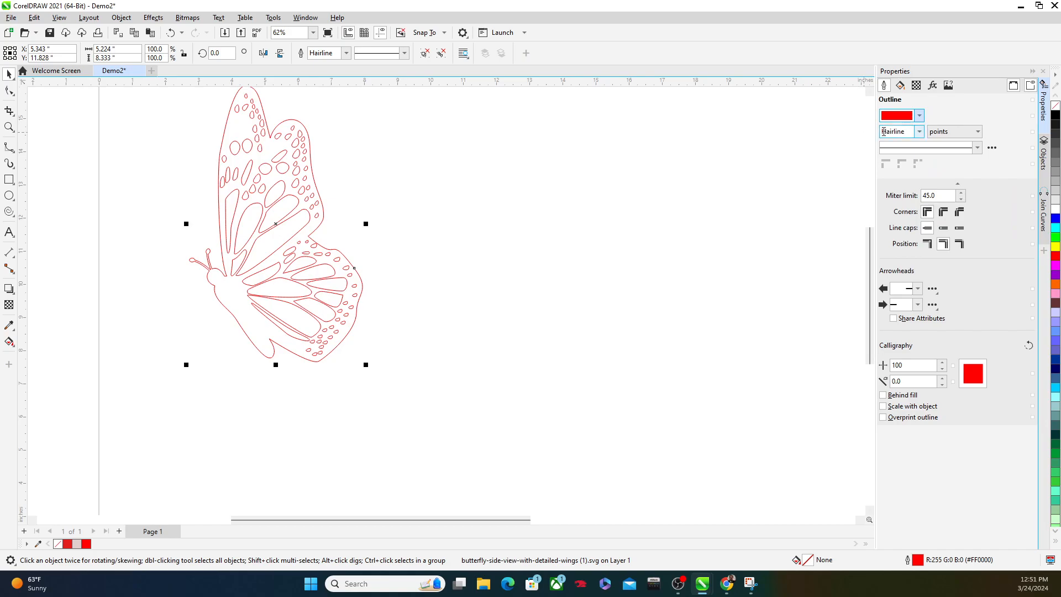
Step: Try outline widths of 24 pt, 1.5 pt and 8 pt on the red butterfly and restore the Hairline width
click(918, 131)
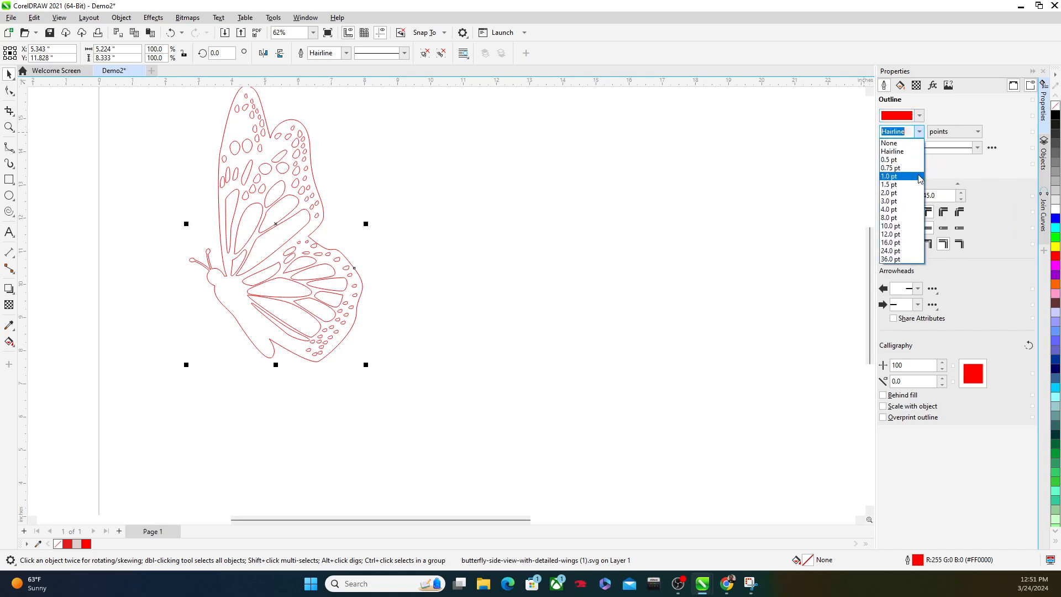
click(906, 251)
click(919, 132)
click(909, 184)
click(919, 132)
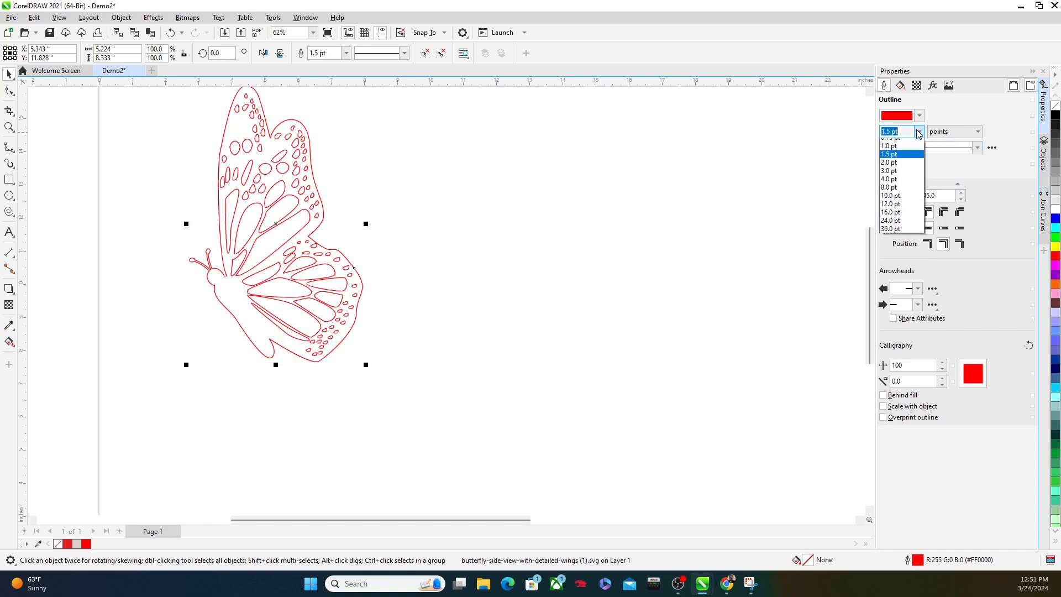
click(908, 218)
click(920, 132)
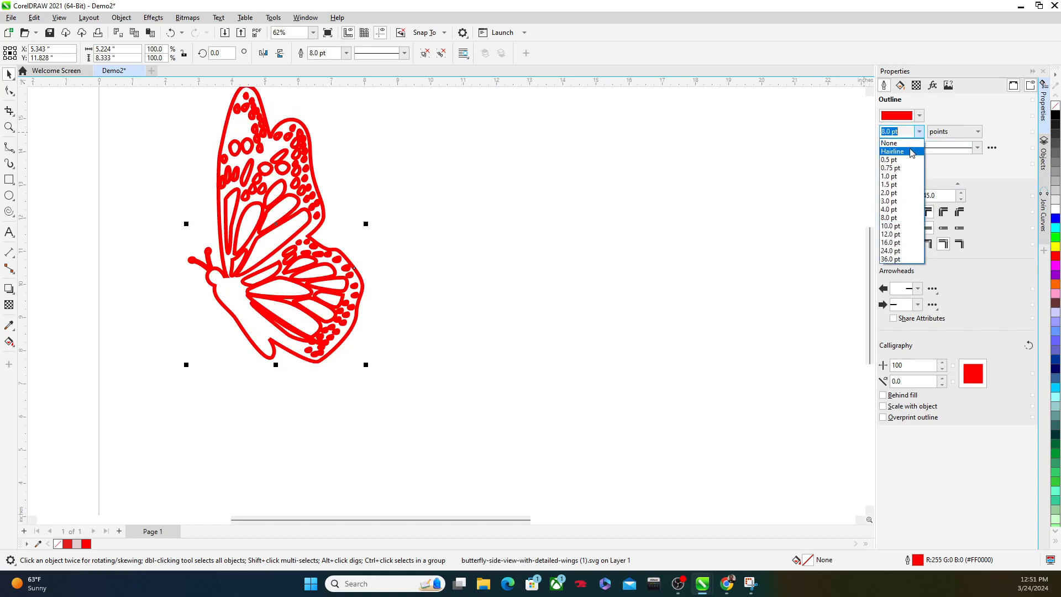
click(910, 153)
Step: Move the butterfly closer to the page's upper-left corner and scale it proportionally to about 2.6 by 4.2 inches
scroll(293, 198, up, 1)
scroll(289, 197, down, 2)
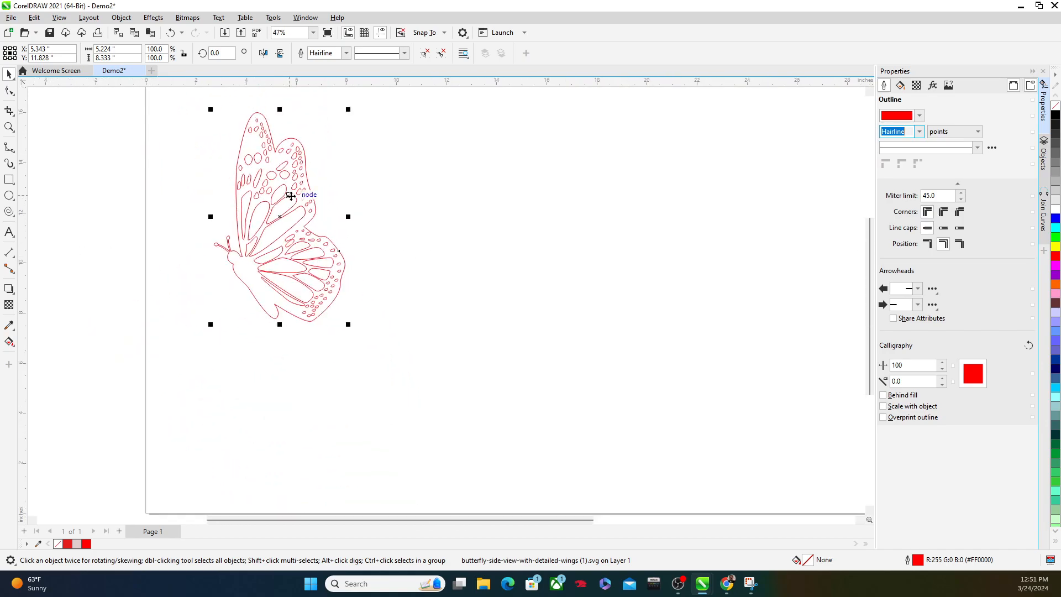
scroll(282, 234, down, 2)
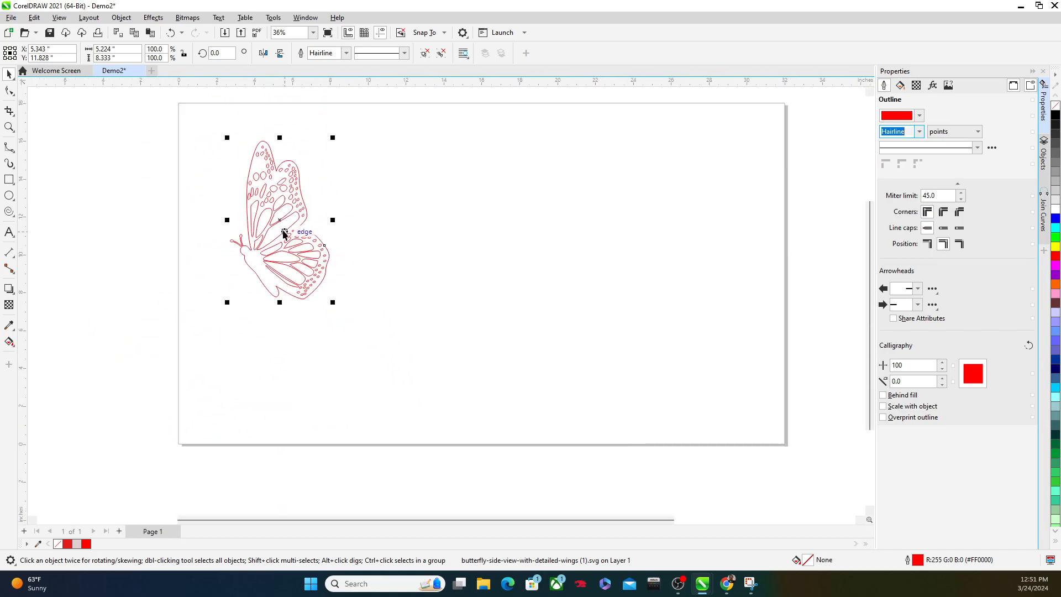
drag(282, 221, 264, 206)
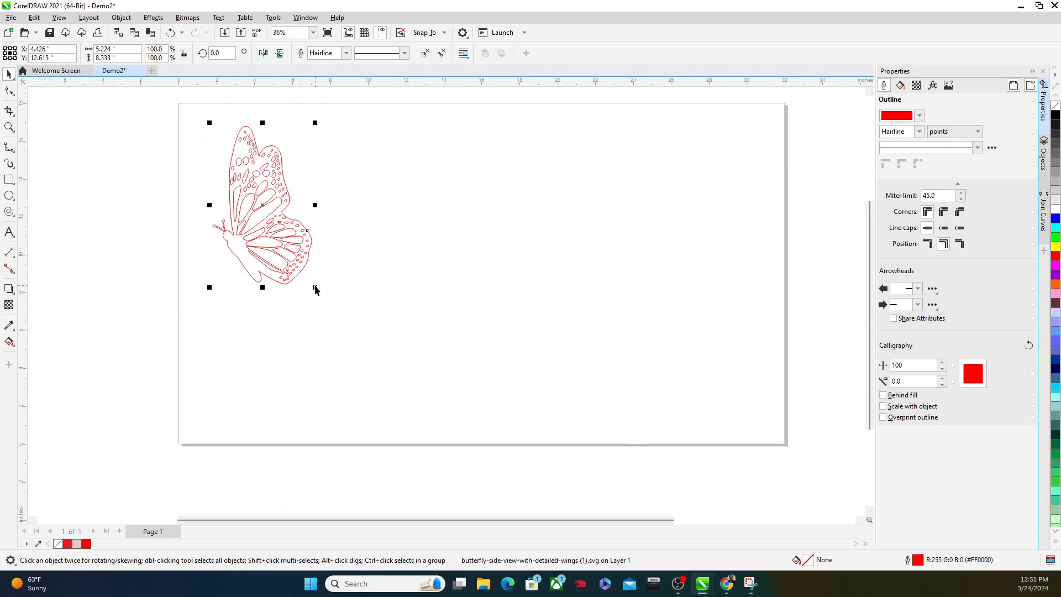
drag(317, 289, 267, 209)
scroll(270, 224, up, 5)
scroll(277, 195, down, 4)
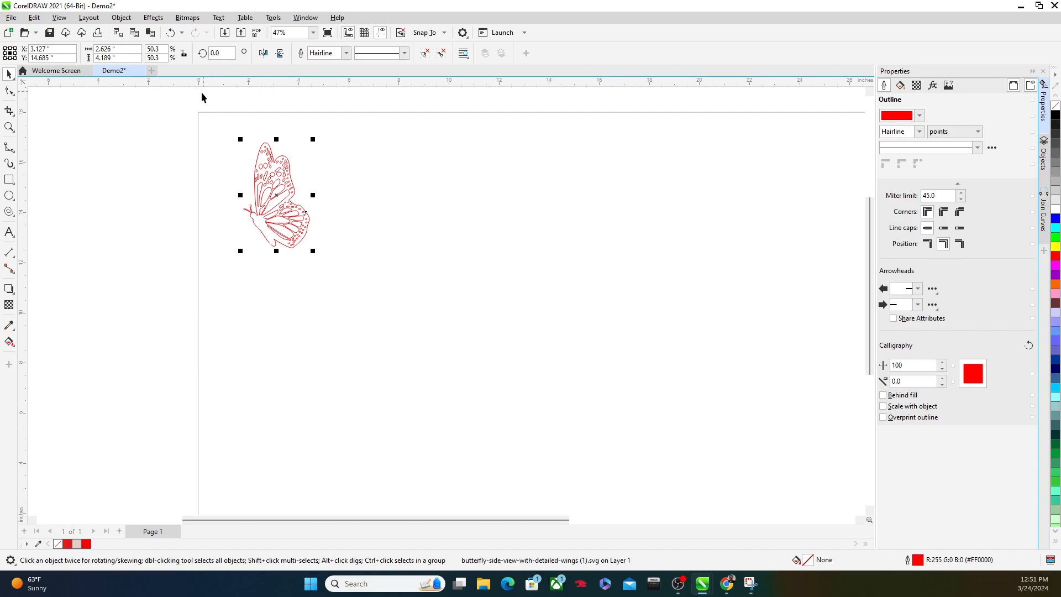
Step: Add the artistic text "SVG" in 48 pt Arial just below the red butterfly
click(9, 232)
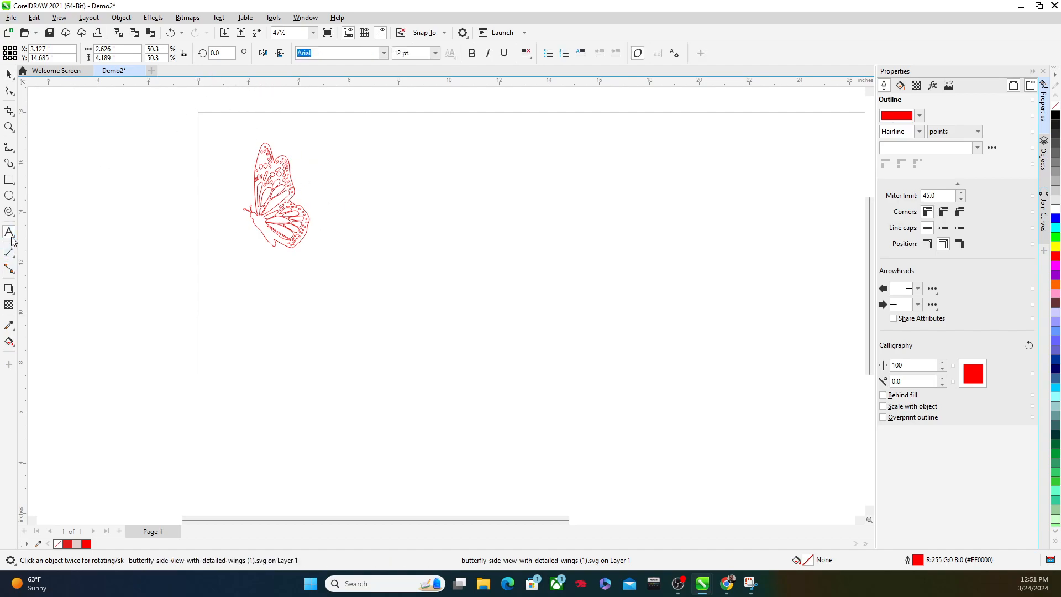
click(248, 277)
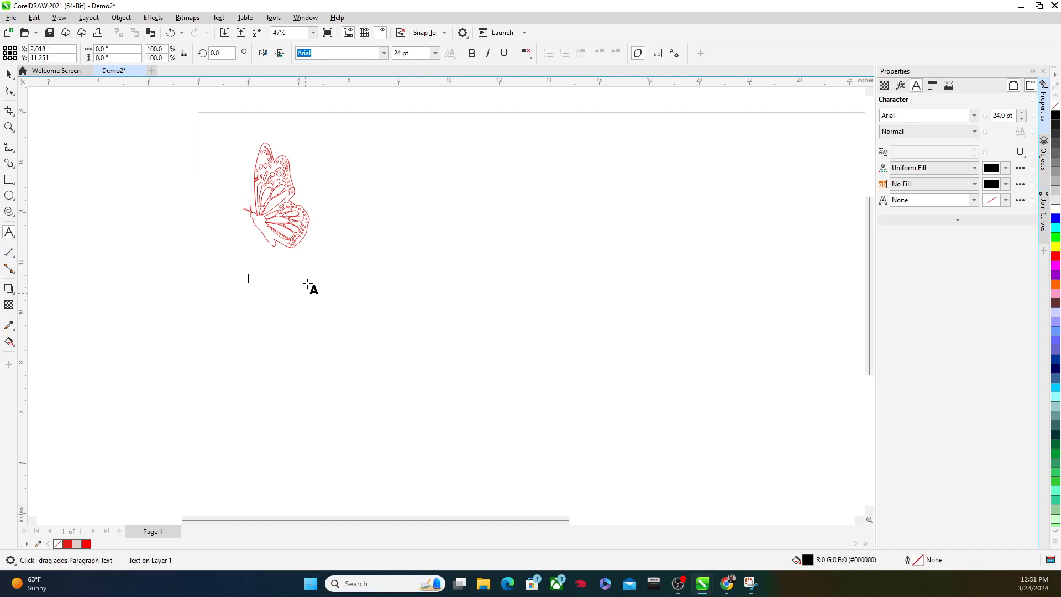
click(435, 53)
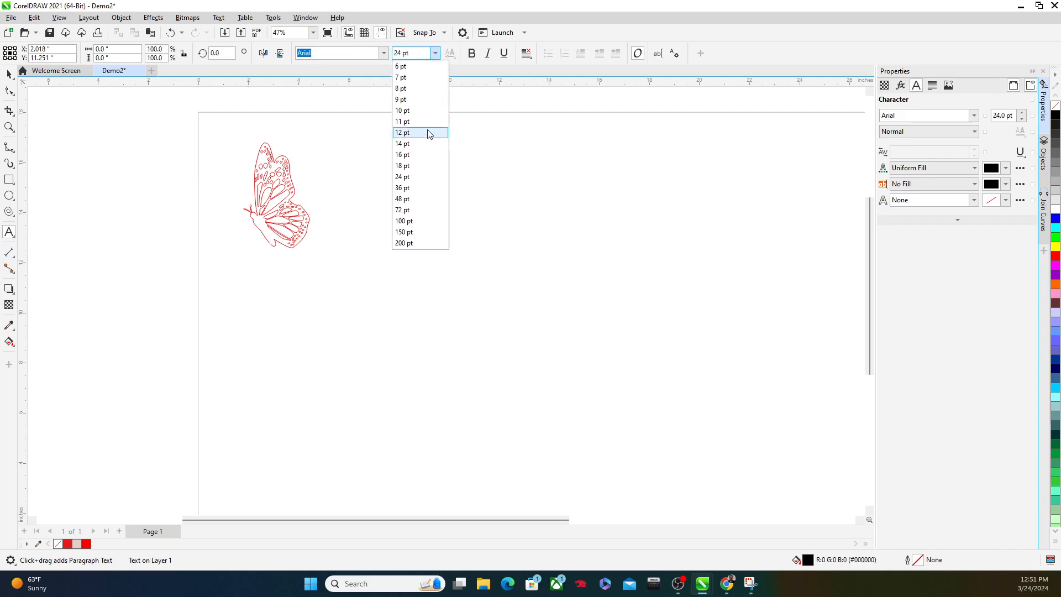
click(424, 198)
text(SVG)
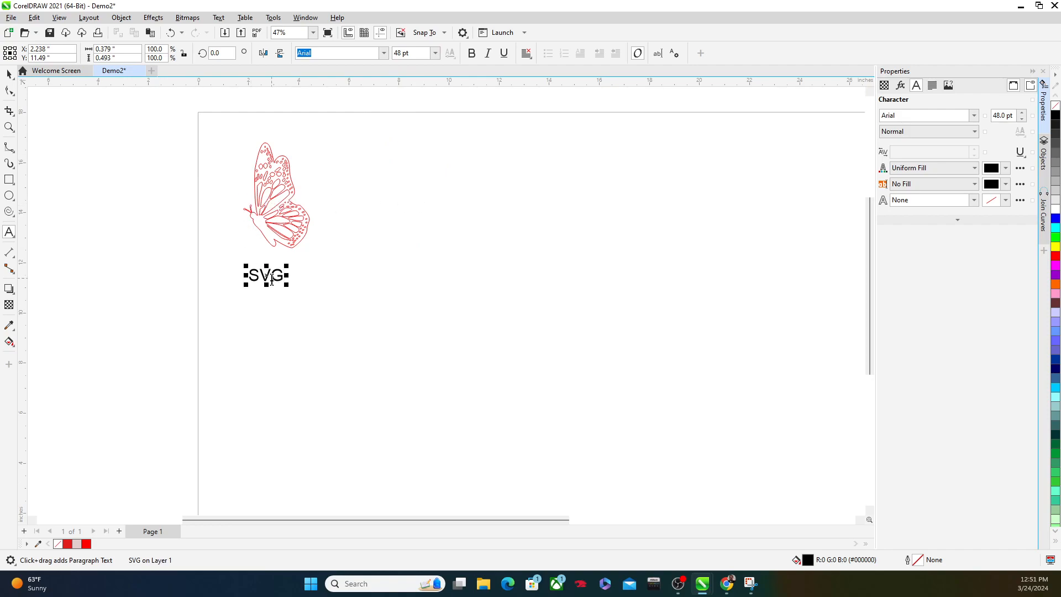
scroll(271, 279, up, 1)
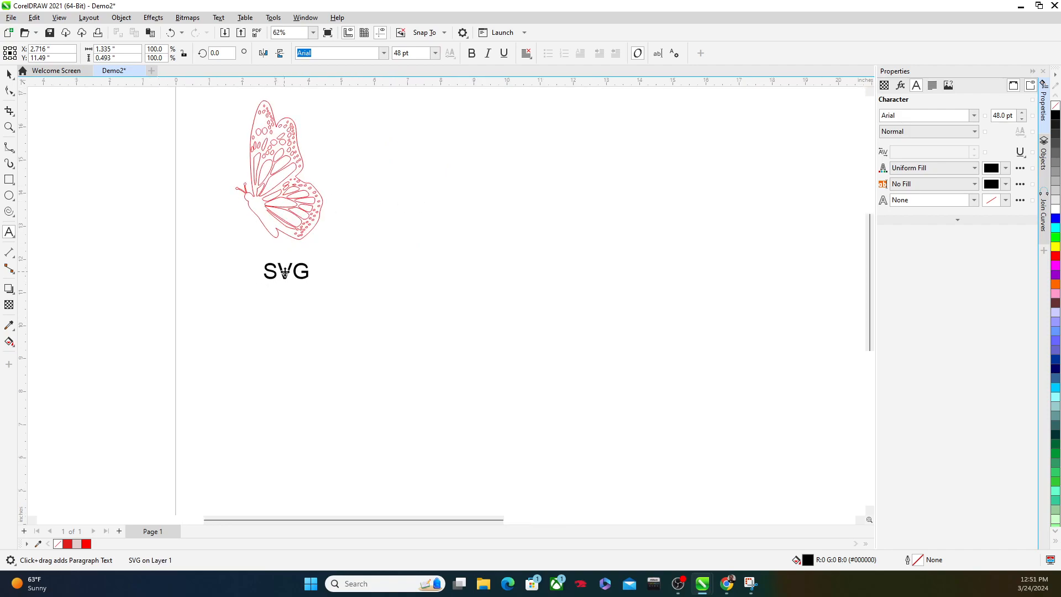
click(352, 274)
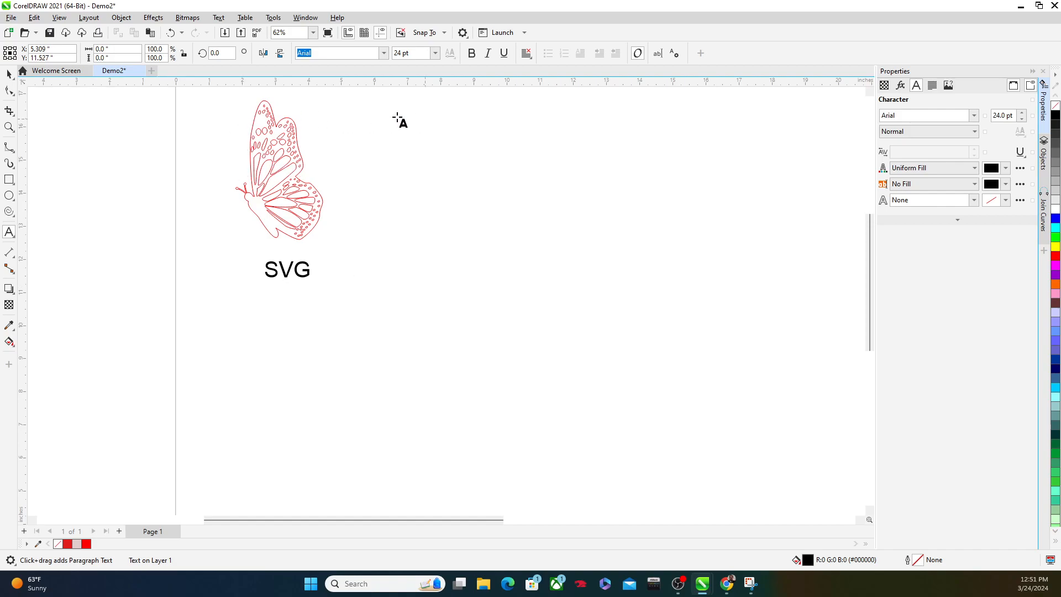
click(10, 75)
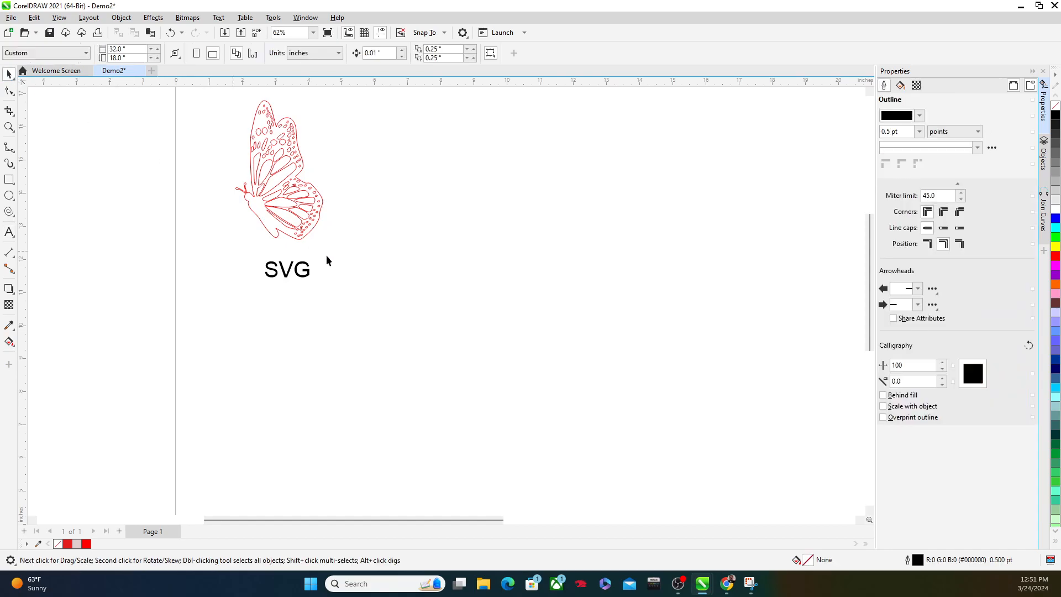
Step: Switch to Chrome and preview the Etsy mirrored butterfly wing image from the "butterfly wing svg" results
click(726, 584)
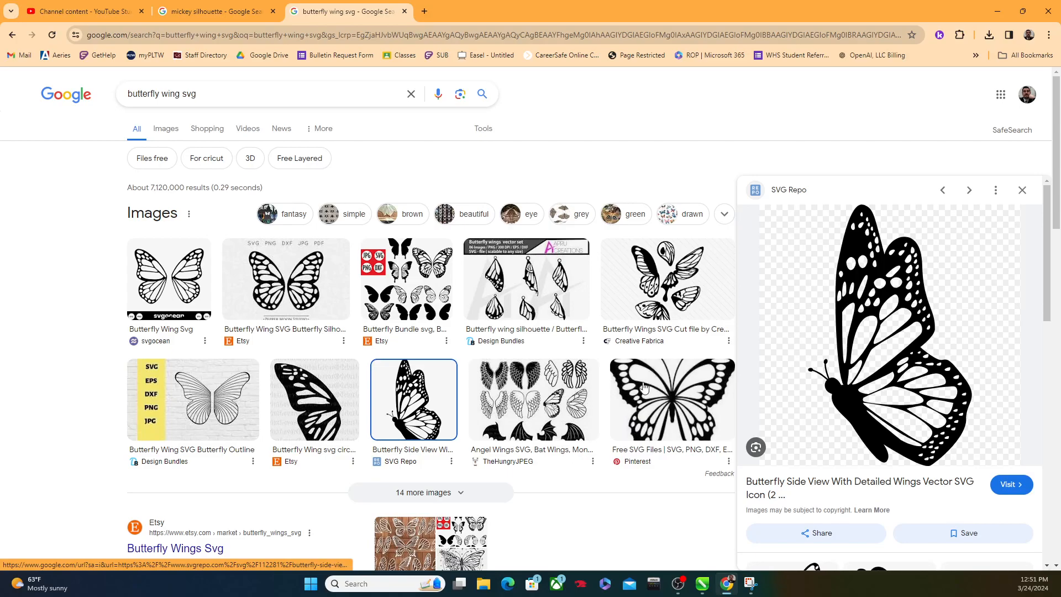
click(315, 291)
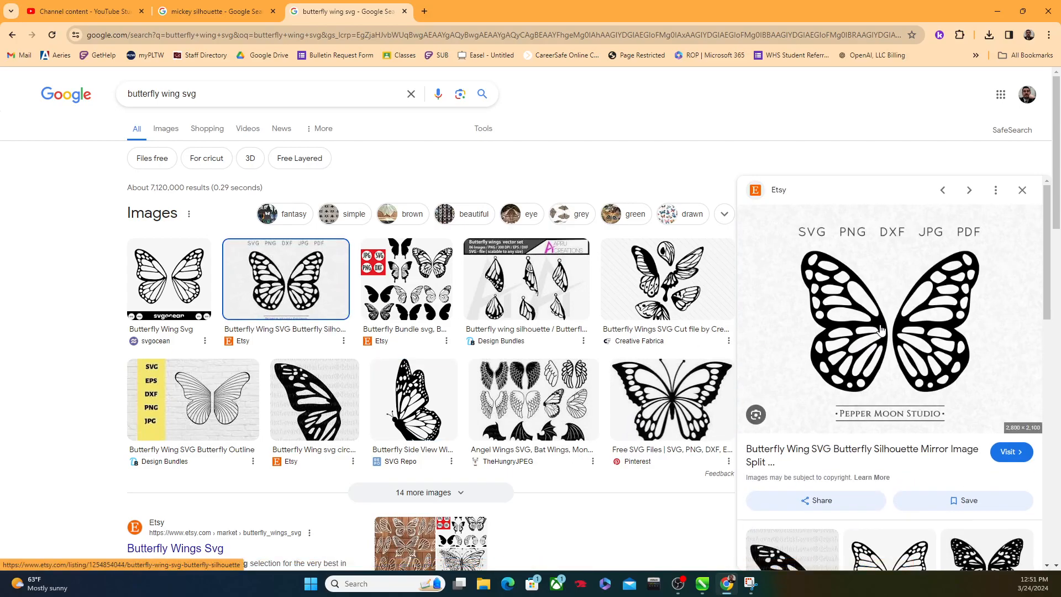
right_click(856, 327)
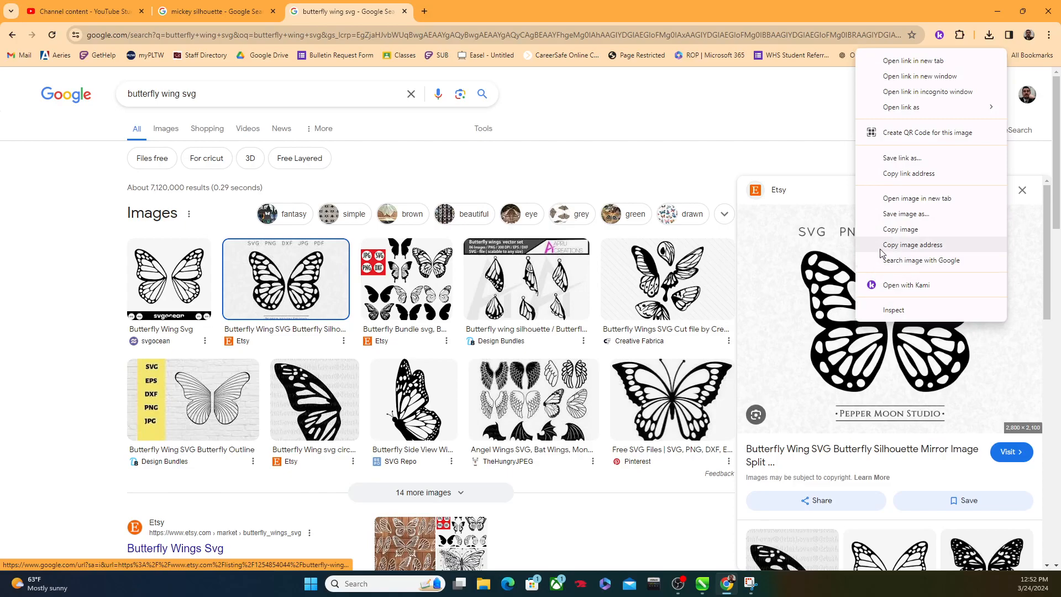
click(906, 214)
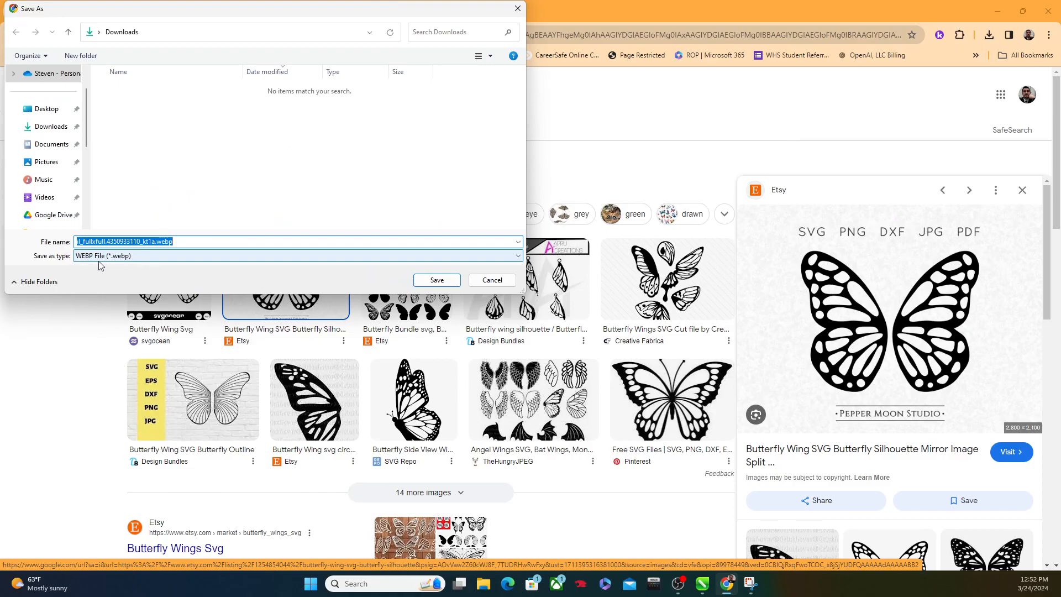
click(484, 281)
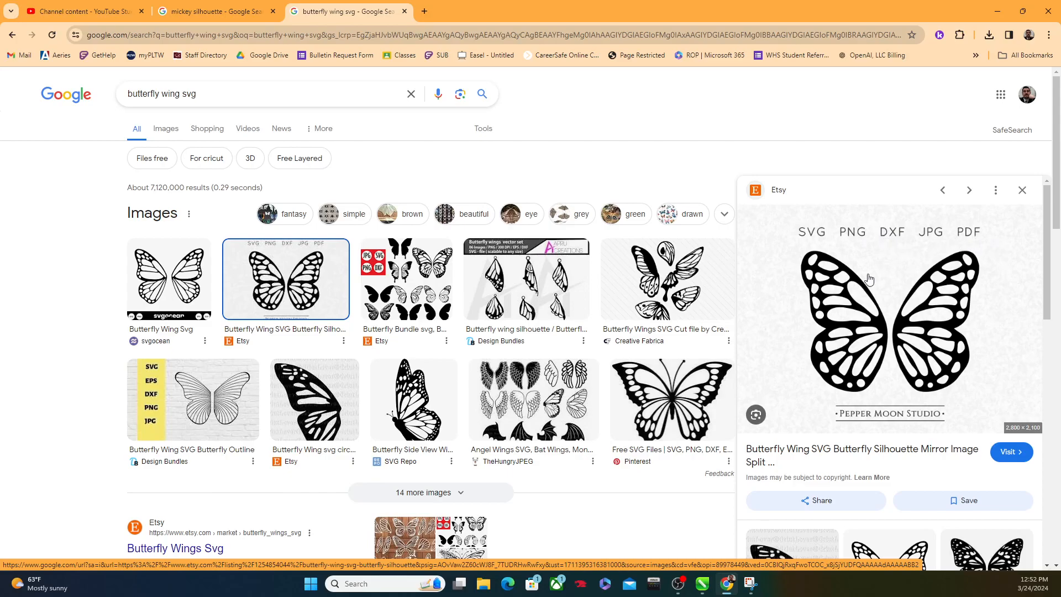
Step: Open the Etsy listing for the split butterfly wing silhouette and check its price
right_click(843, 327)
click(823, 350)
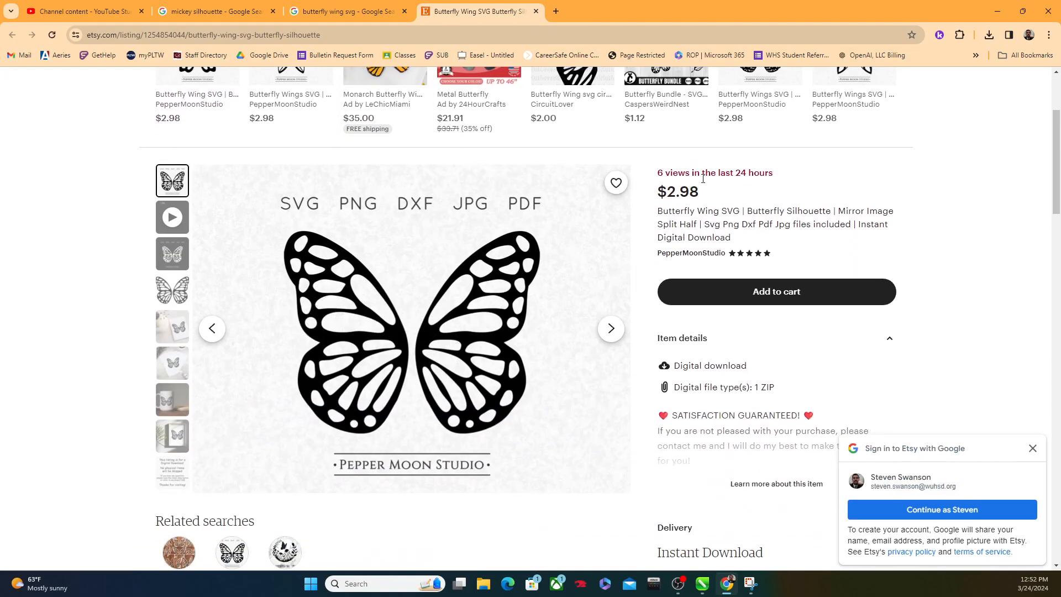
drag(705, 191, 608, 204)
click(712, 235)
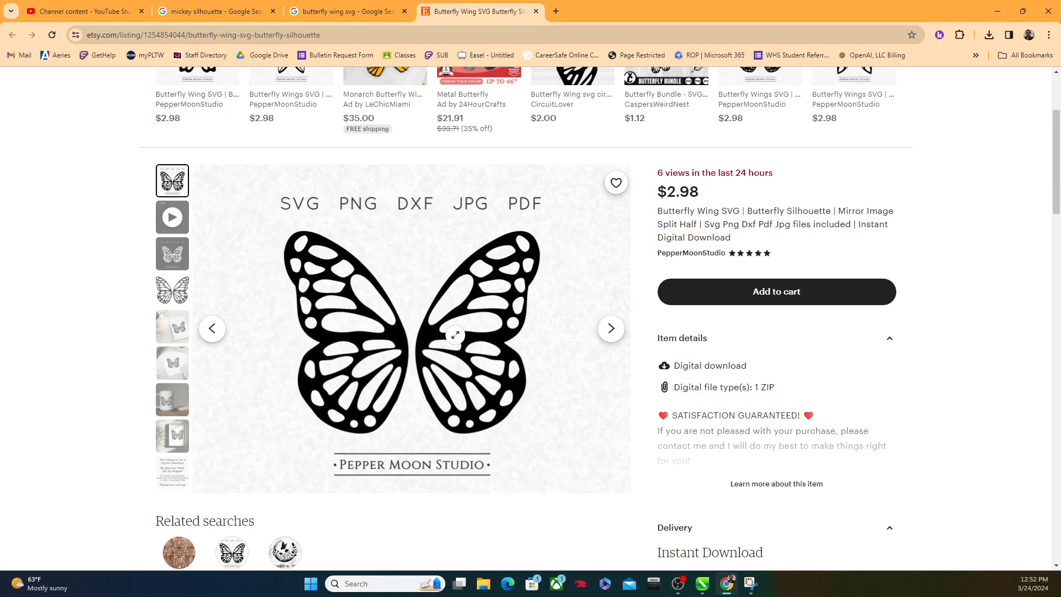
click(378, 584)
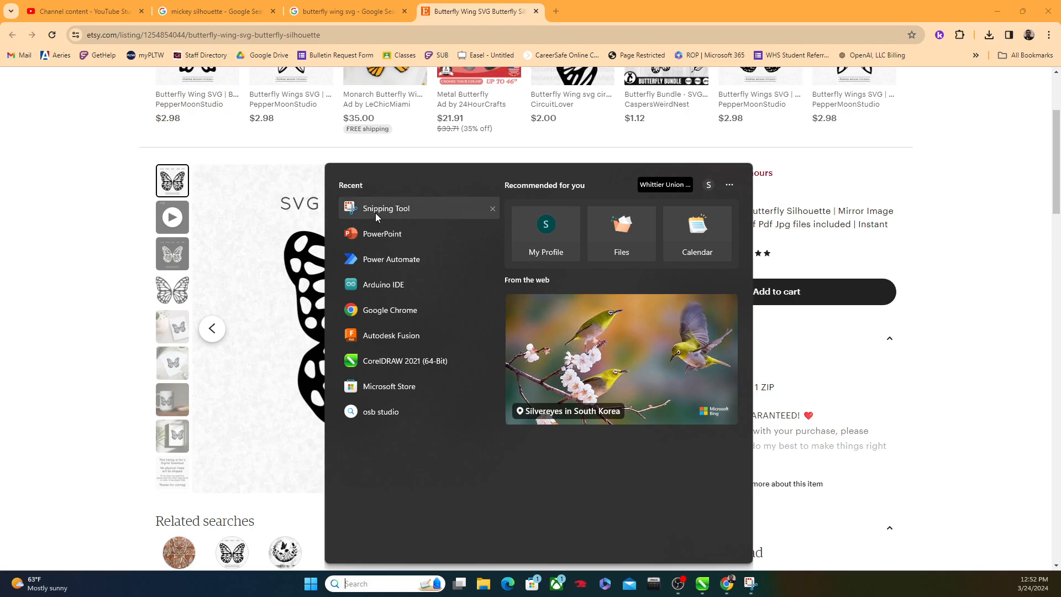
click(354, 209)
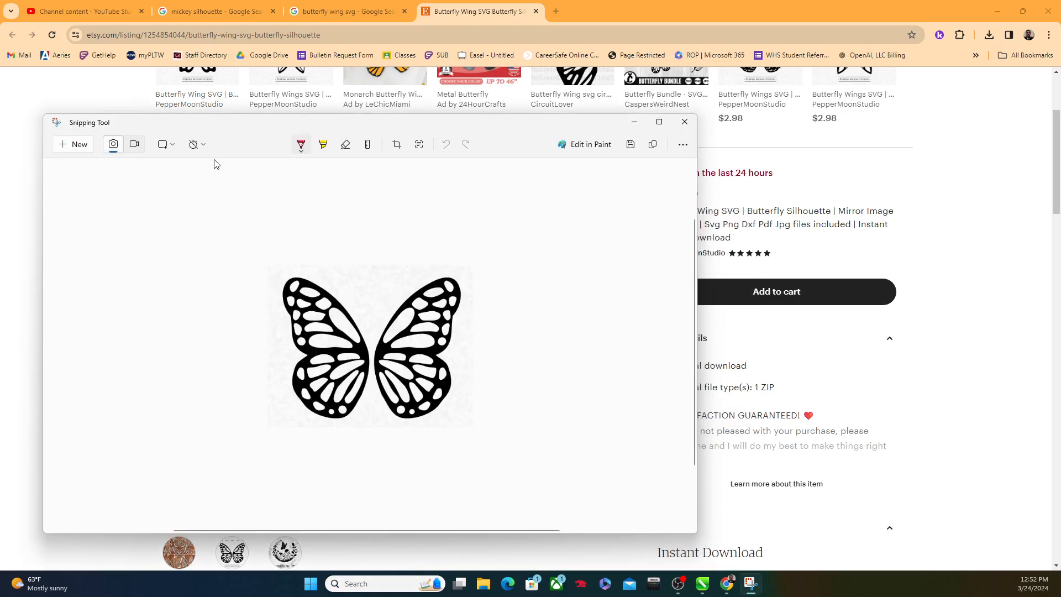
click(79, 145)
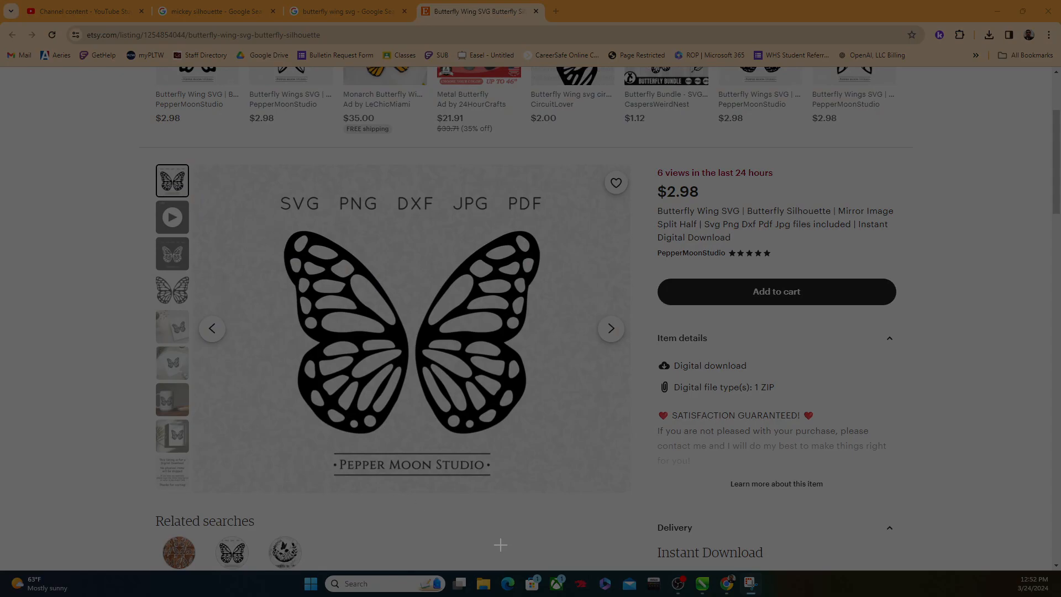
key(Escape)
Step: Capture a rectangular snip of just the two butterfly wings in the listing image with Snipping Tool and show the captured snip
click(387, 583)
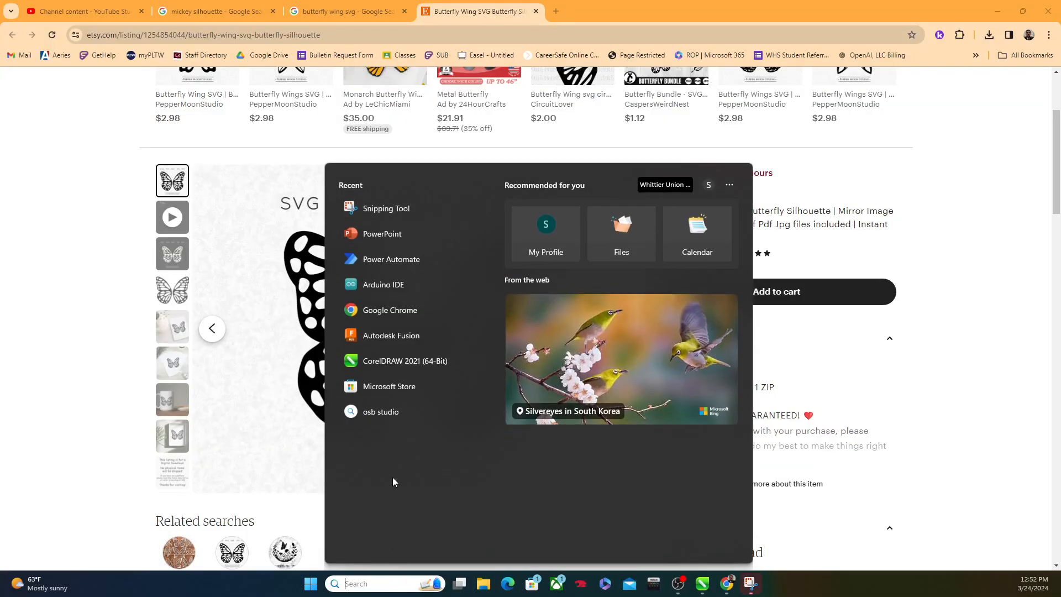
click(402, 207)
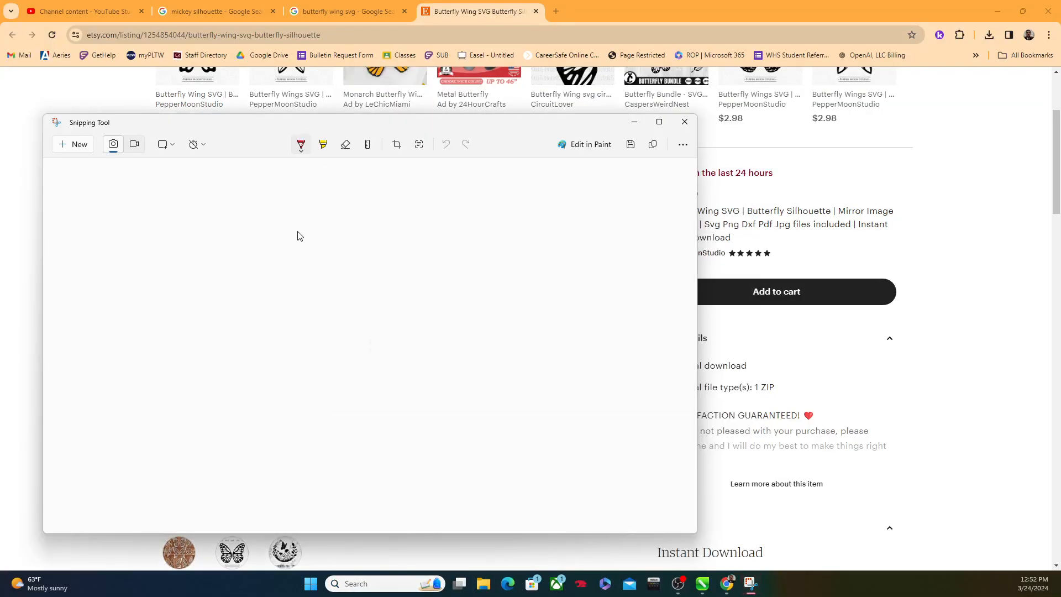
click(71, 145)
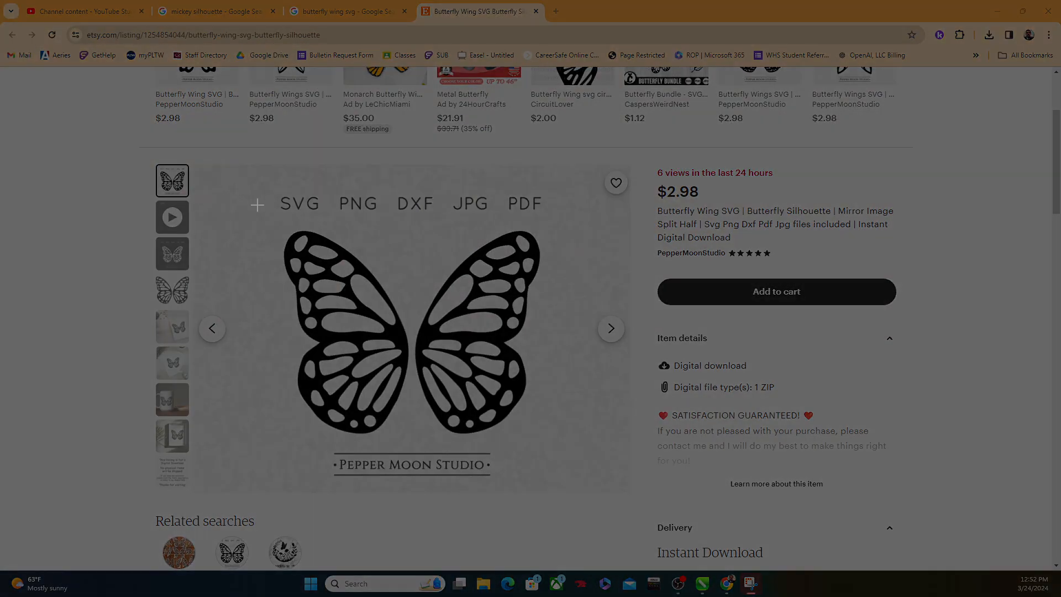
drag(259, 217, 554, 443)
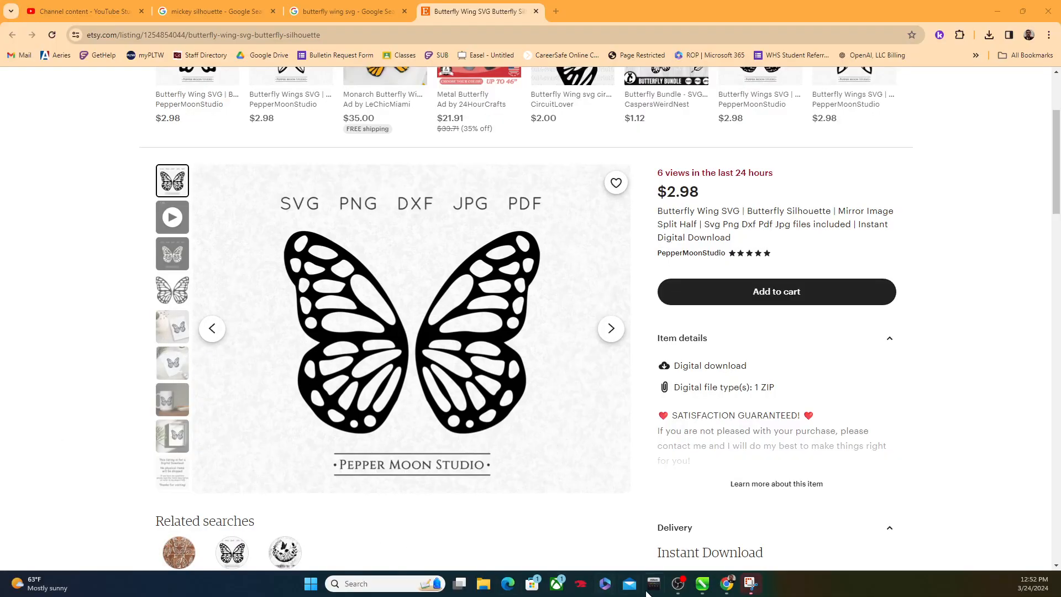
click(748, 585)
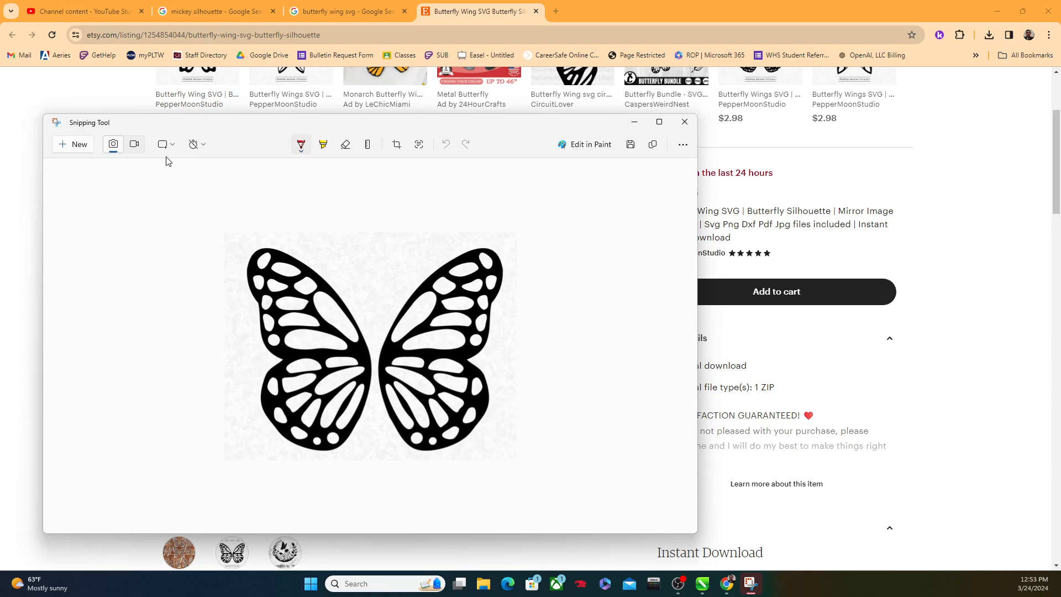
Step: Save the wing snip as a PNG named butter in the Downloads folder and close Snipping Tool
click(630, 144)
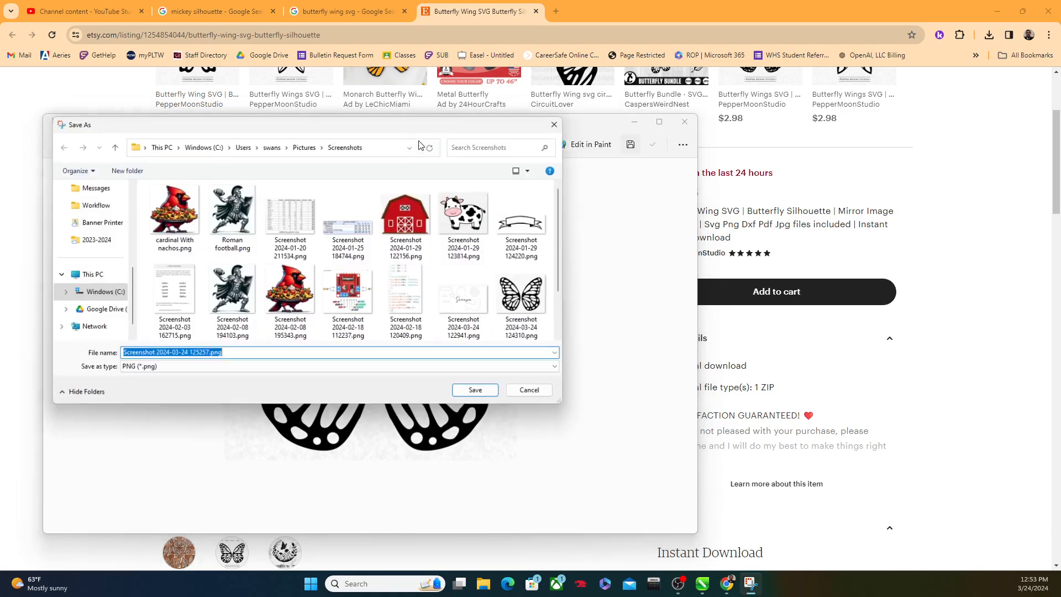
scroll(88, 306, up, 5)
click(91, 279)
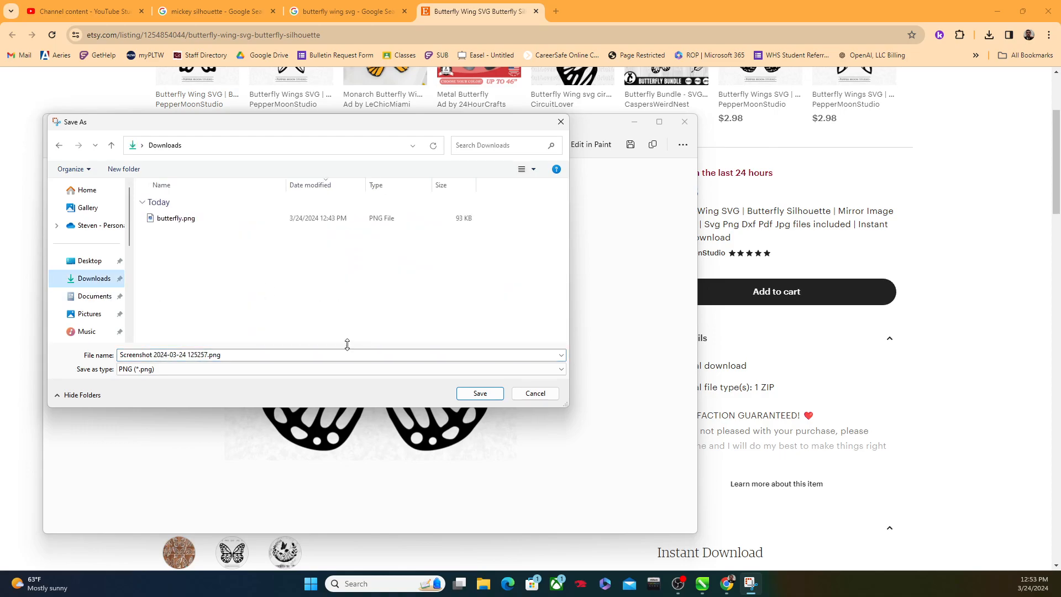
click(219, 354)
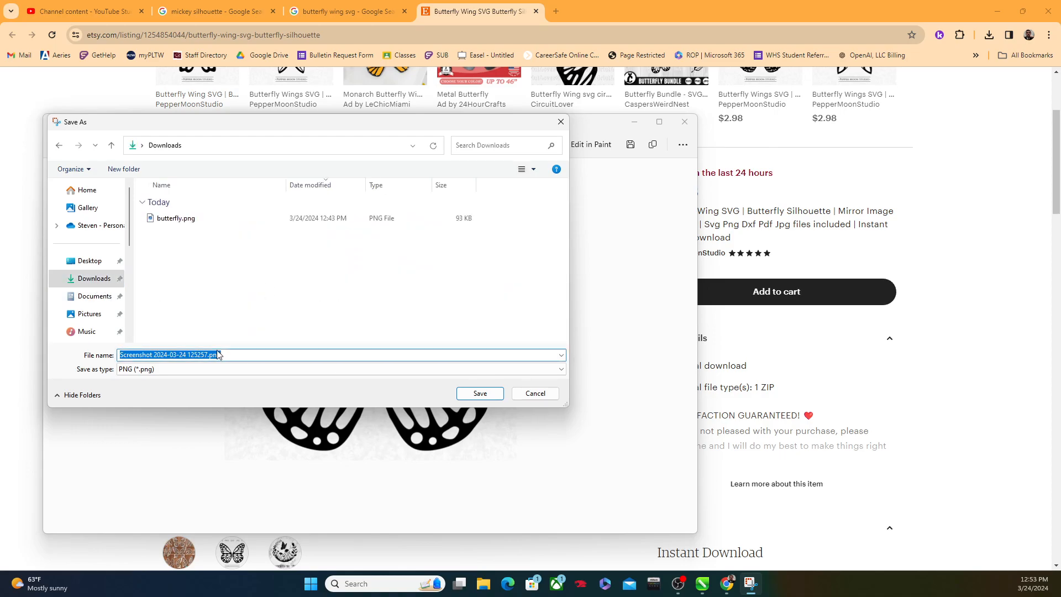
text(butter)
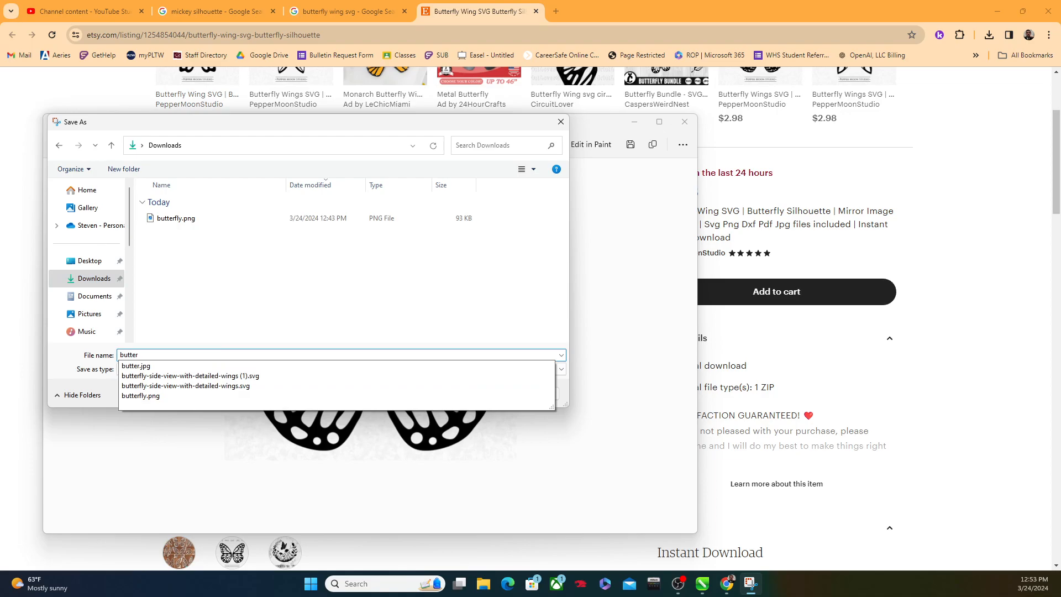
key(Return)
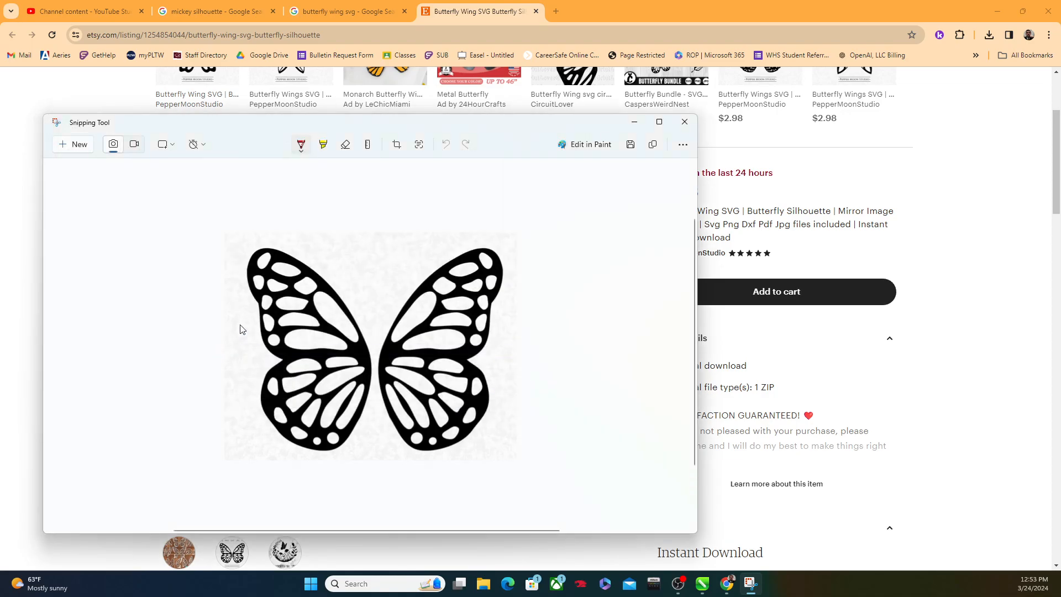
click(684, 121)
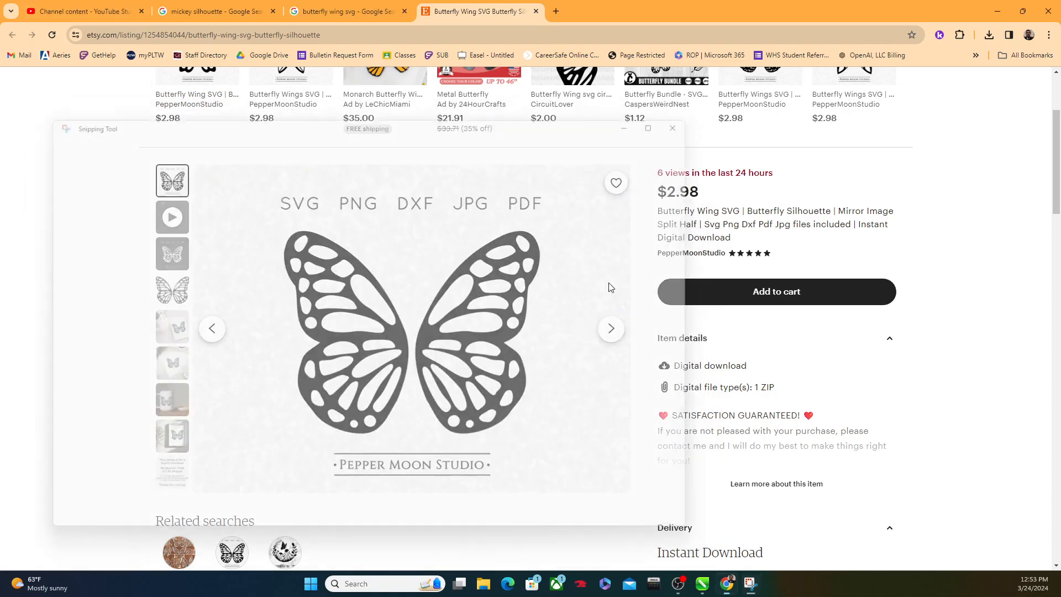
Step: Switch to CorelDRAW and import butter.png beside the red butterfly, at its default size of about 5.5 by 4.3 inches
click(714, 583)
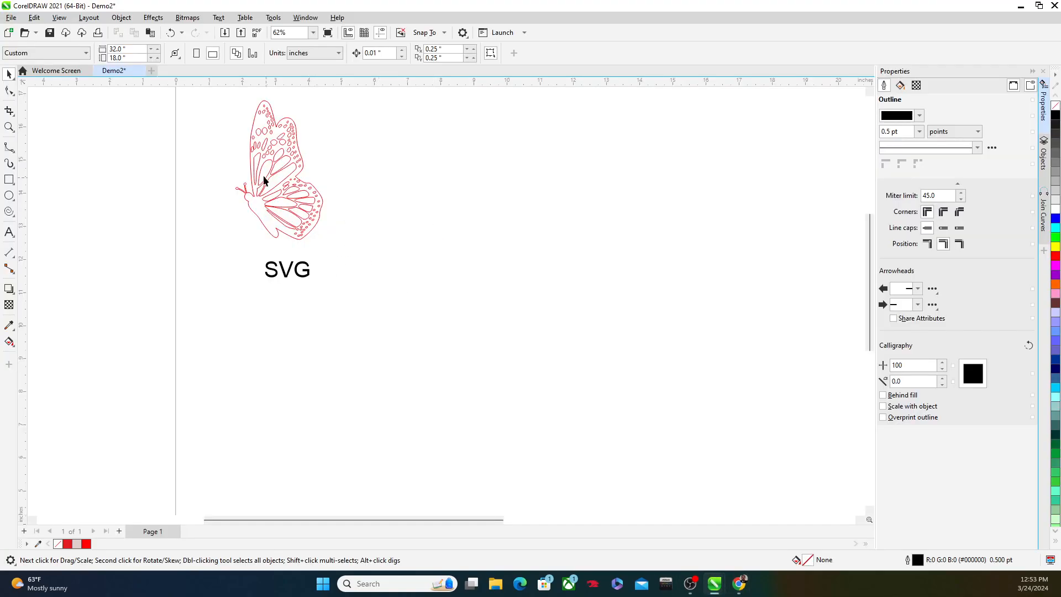
click(11, 17)
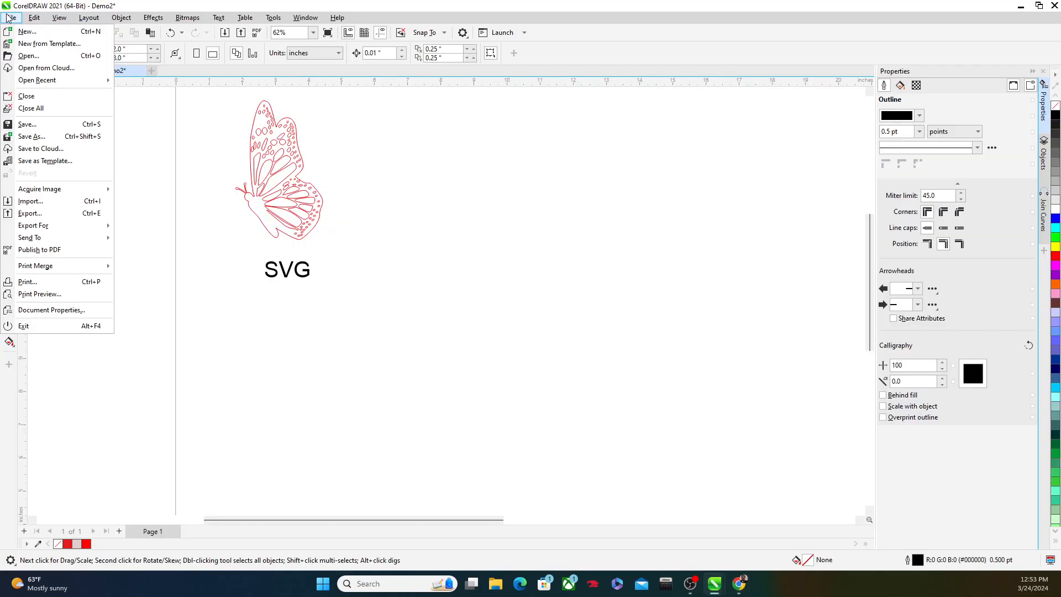
click(23, 202)
click(490, 222)
double_click(490, 221)
click(386, 124)
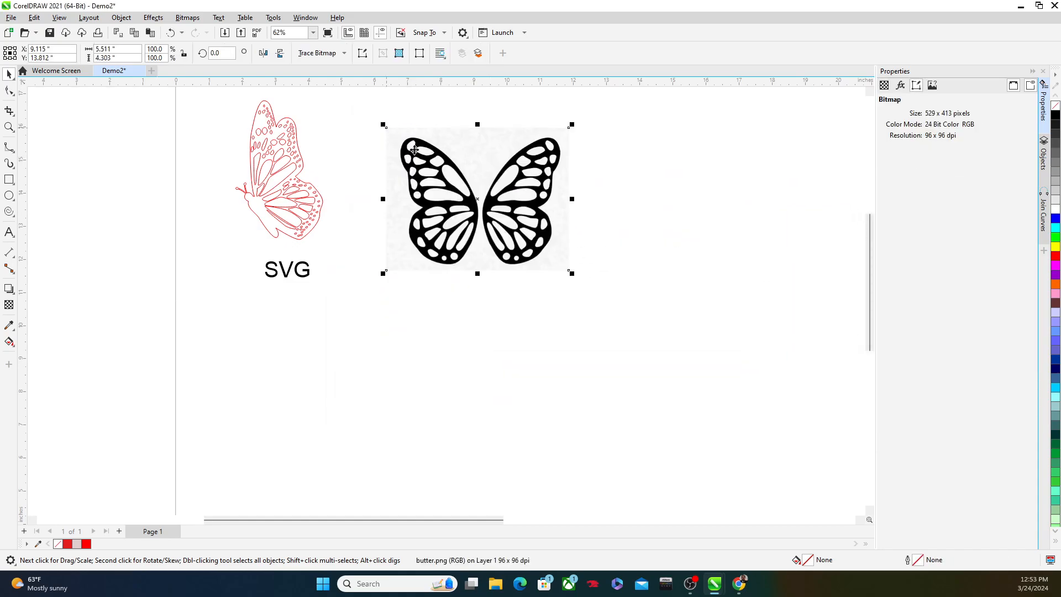
Step: Examine the edges of the imported butterfly bitmap up close and compare them with the red vector butterfly's lines
scroll(438, 188, up, 1)
scroll(462, 225, up, 8)
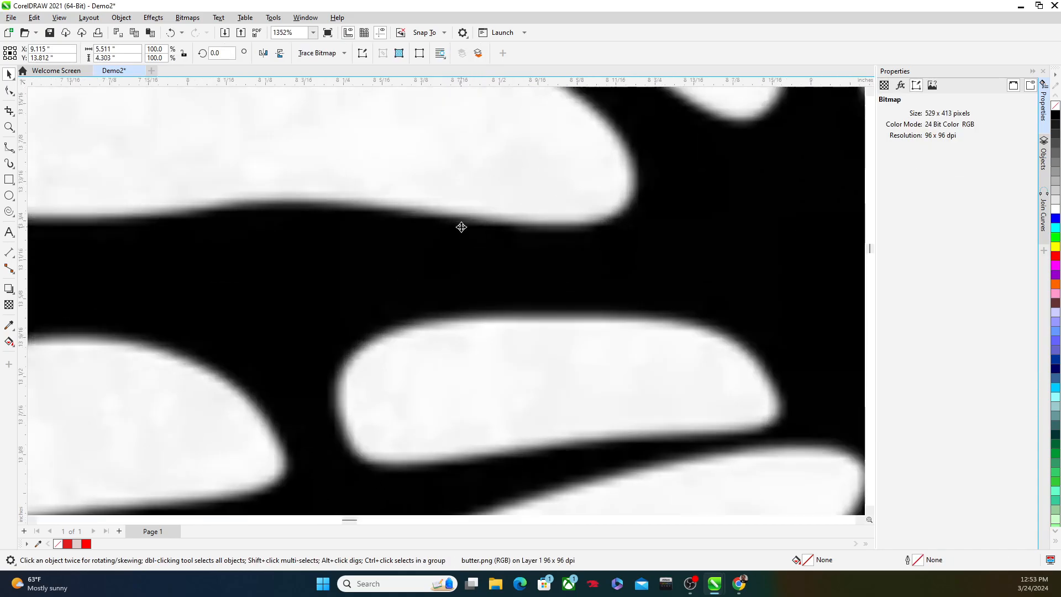
scroll(461, 227, down, 1)
scroll(462, 227, down, 7)
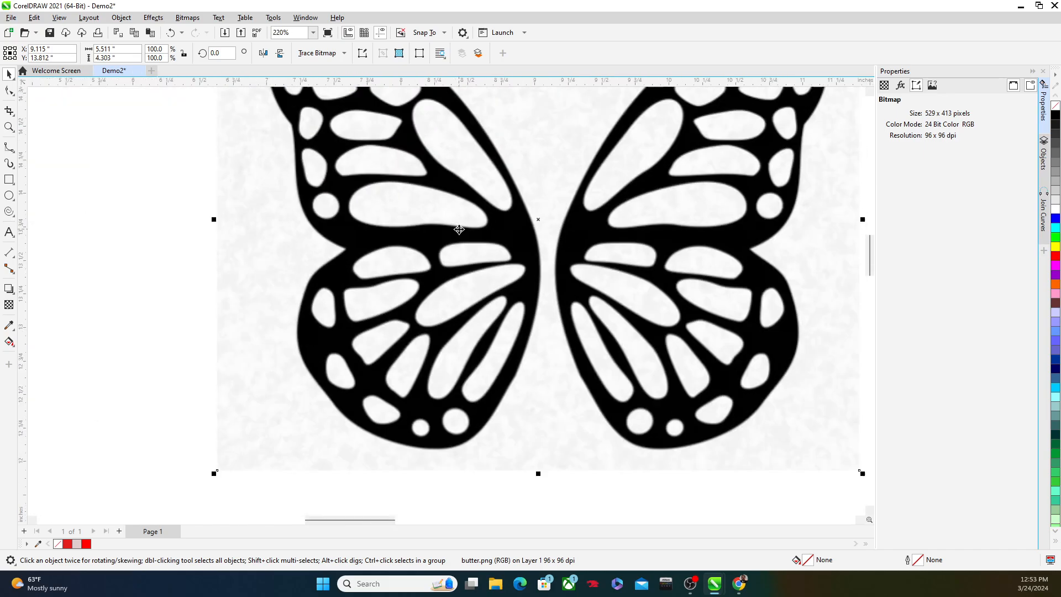
scroll(446, 230, up, 3)
scroll(398, 225, down, 5)
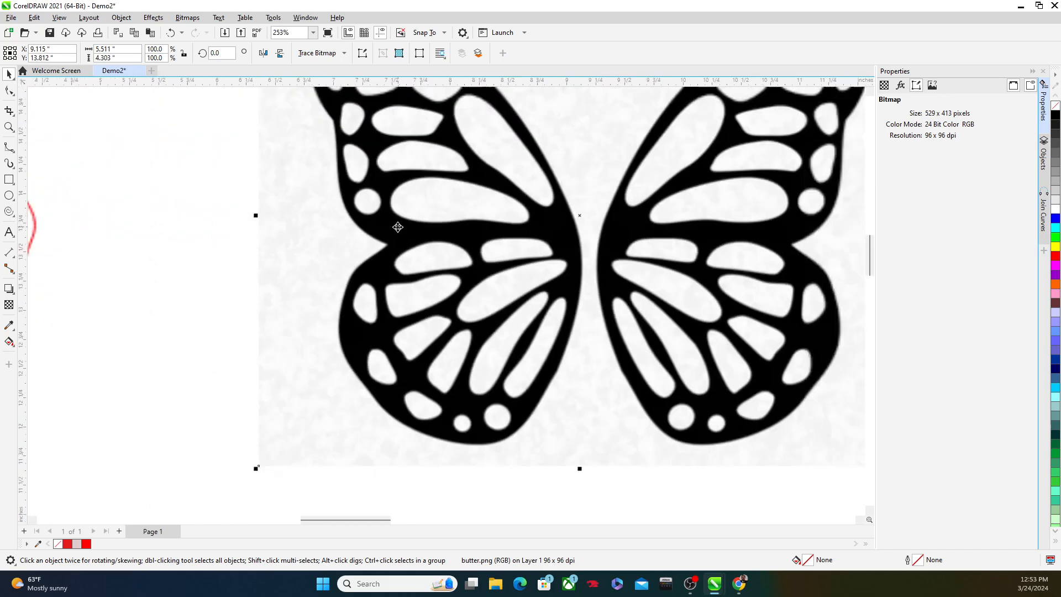
scroll(182, 238, up, 14)
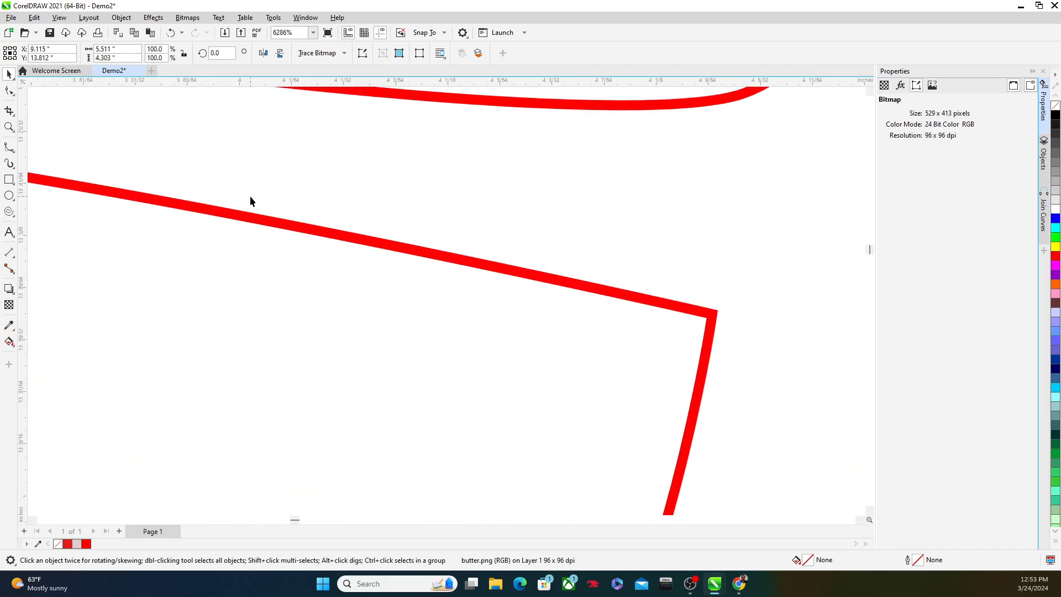
Step: Move the butterfly bitmap slightly up and closer to the red vector butterfly
scroll(252, 210, down, 14)
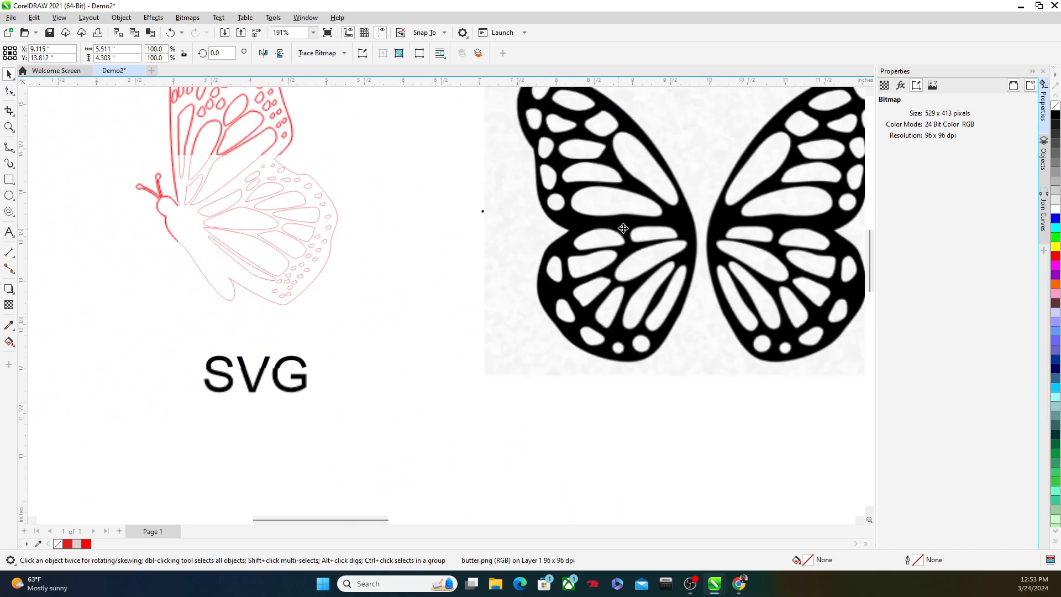
scroll(653, 227, up, 2)
scroll(575, 218, down, 3)
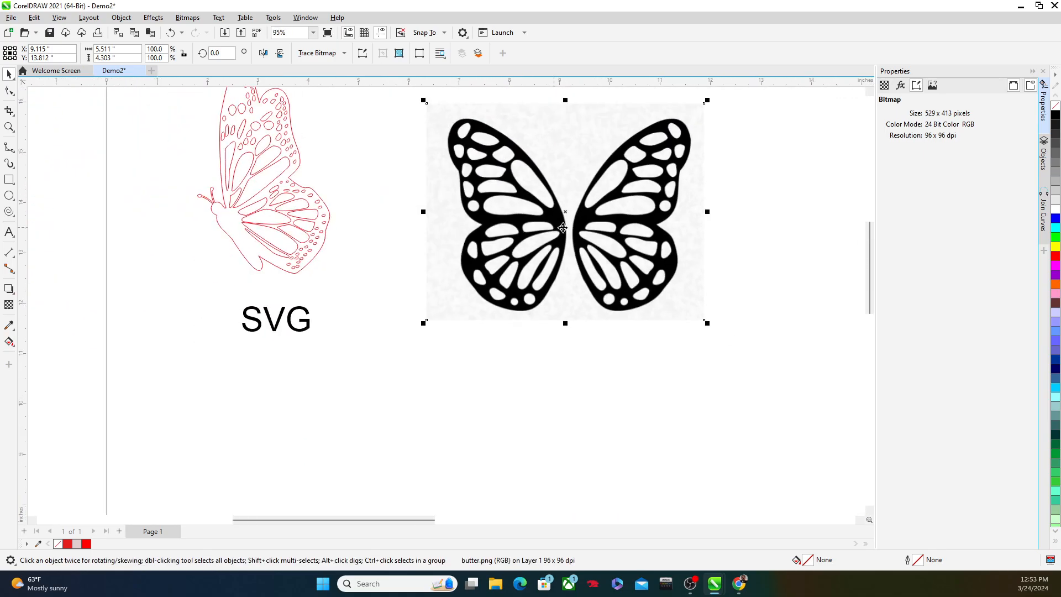
drag(576, 218, 557, 209)
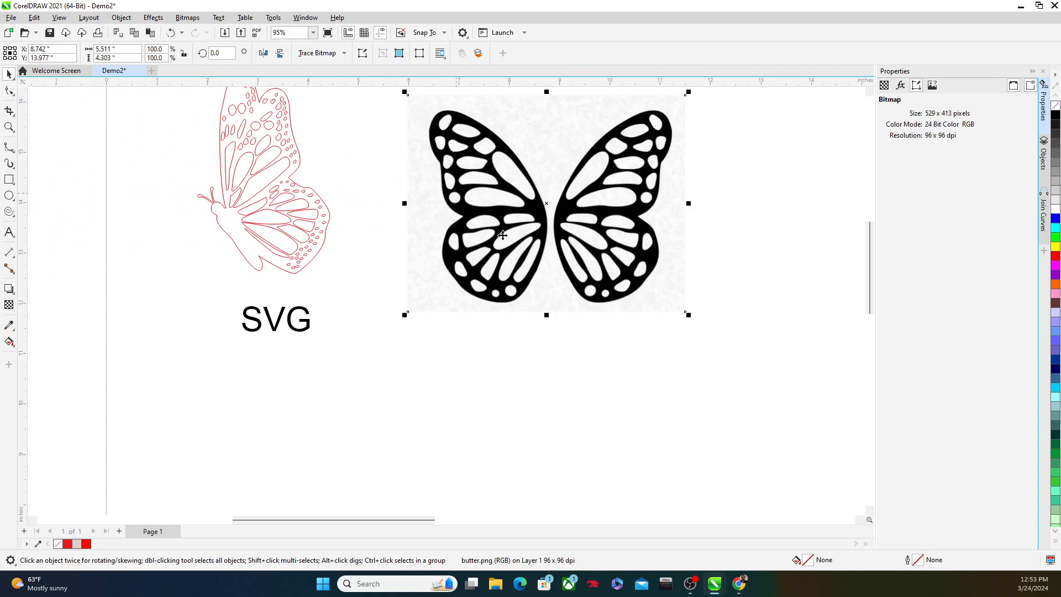
Step: Try tracing the long white cell in the bitmap's left wing with a closed B-Spline curve, and undo the curve
click(12, 153)
click(46, 196)
scroll(497, 218, up, 5)
click(445, 119)
click(411, 128)
click(409, 148)
click(443, 166)
click(508, 168)
click(556, 173)
click(581, 174)
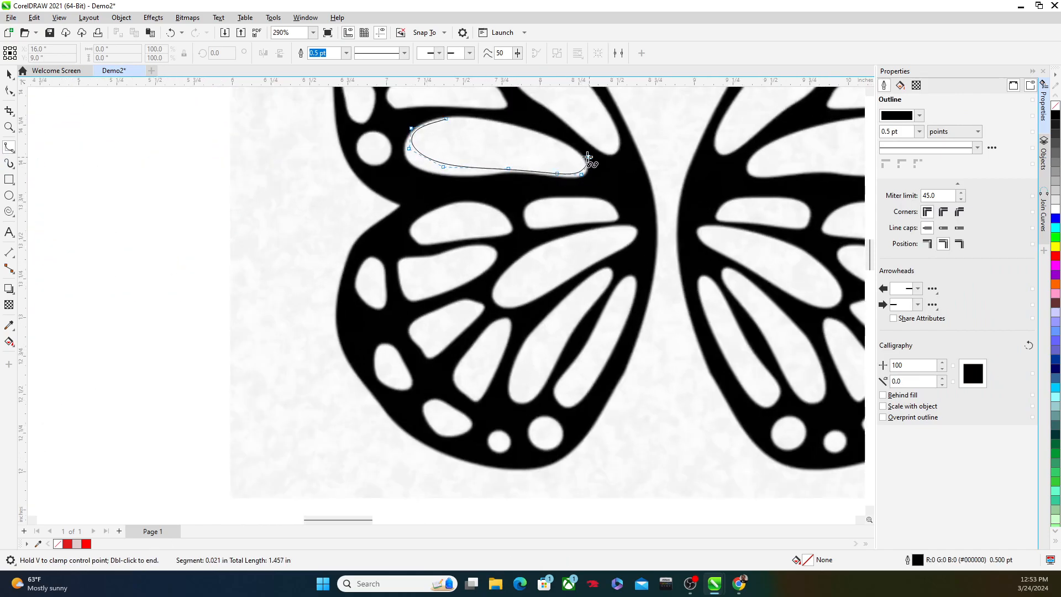
click(446, 119)
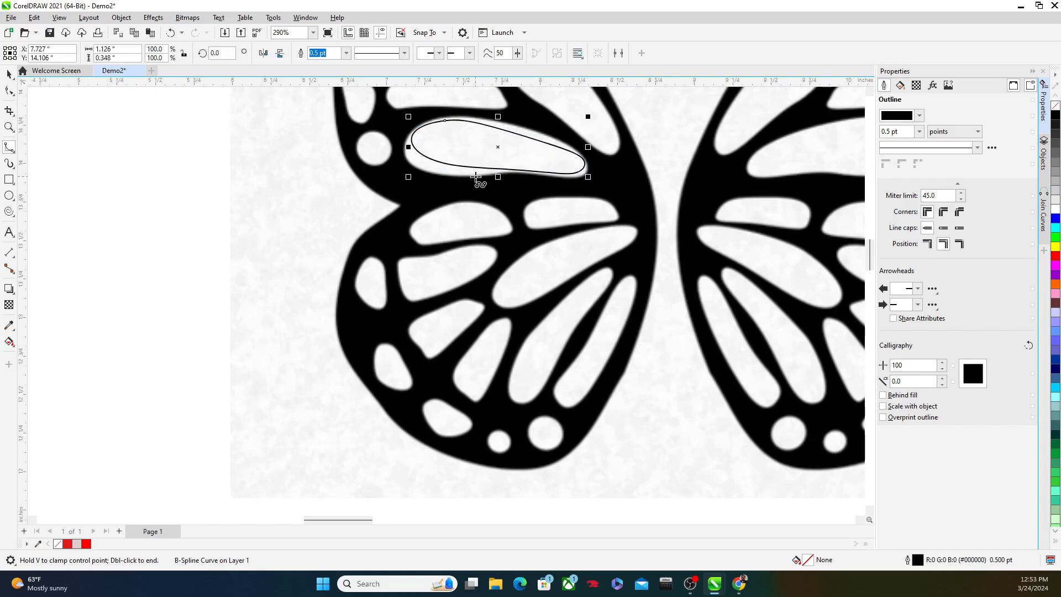
key(ctrl+z)
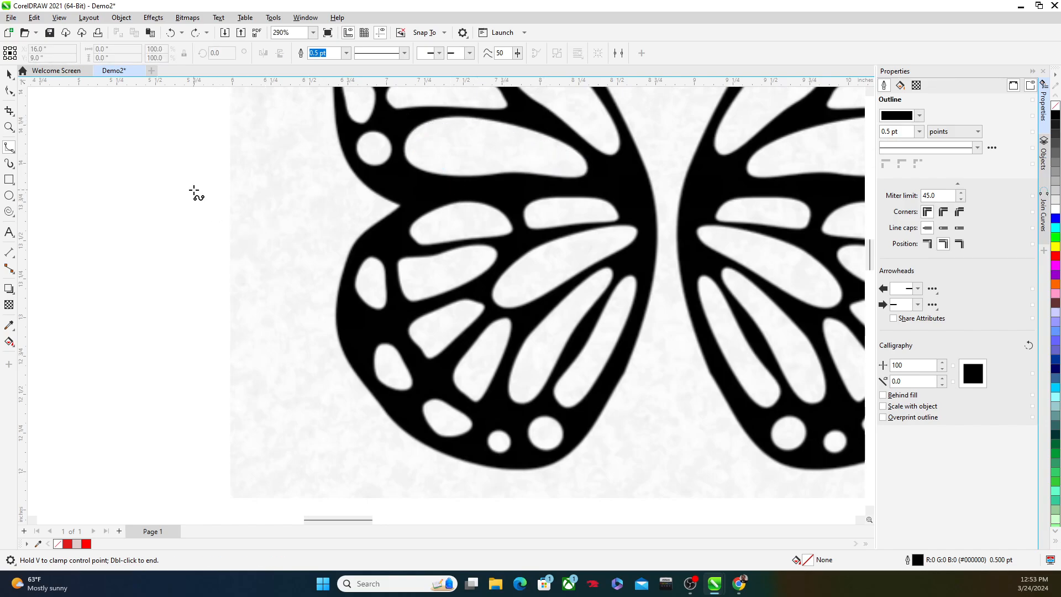
Step: Outline-trace the butterfly bitmap as Line art with detail 85, smoothing 25 and automatic background removal, keeping the original
scroll(196, 192, down, 4)
click(9, 74)
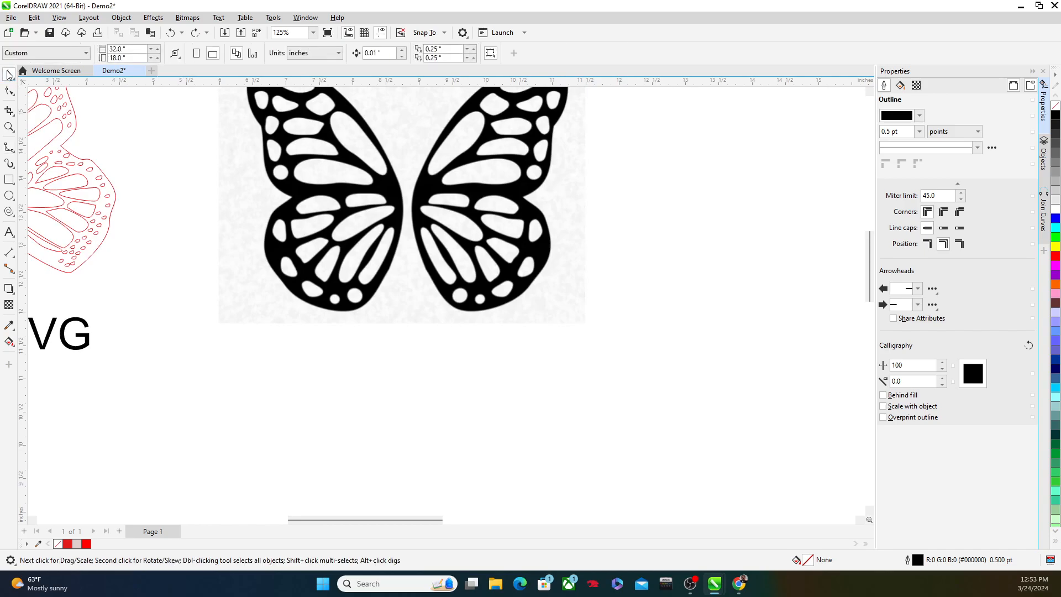
click(336, 188)
scroll(336, 187, down, 3)
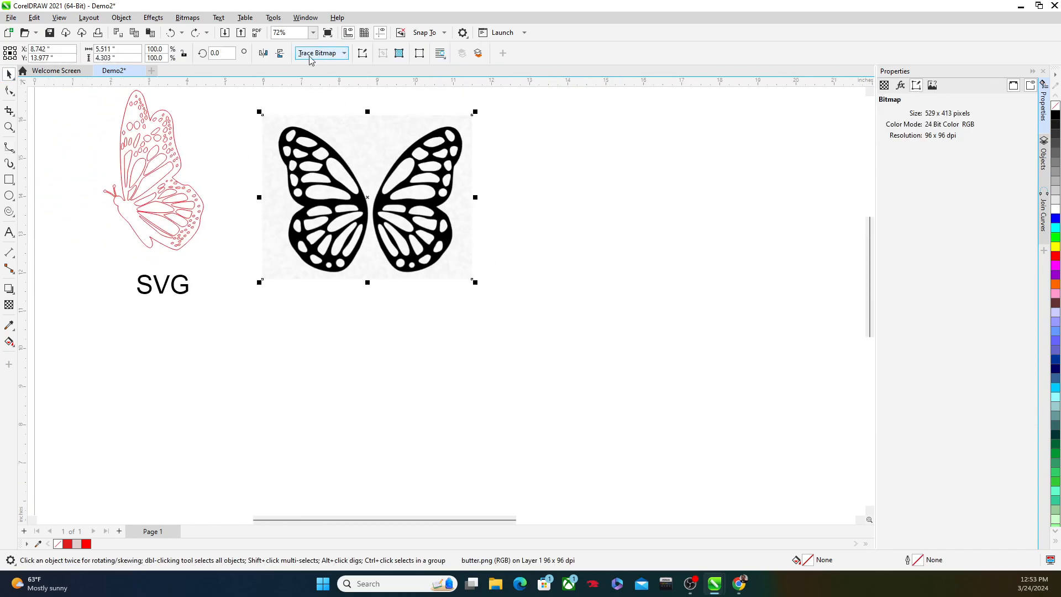
click(562, 239)
click(433, 213)
click(1042, 118)
click(1043, 119)
click(329, 55)
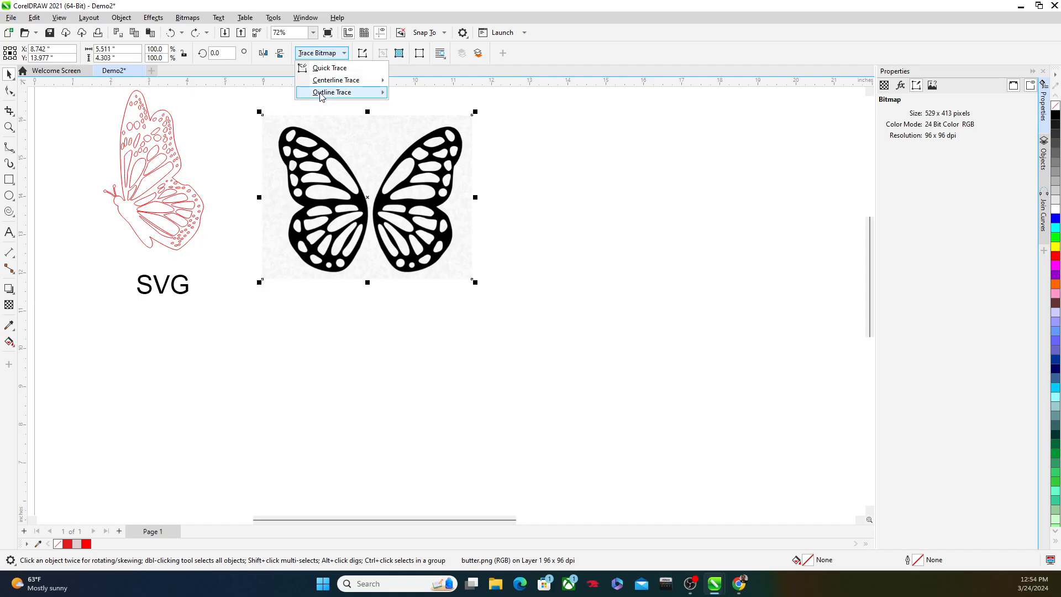
mouse_move(321, 95)
click(420, 94)
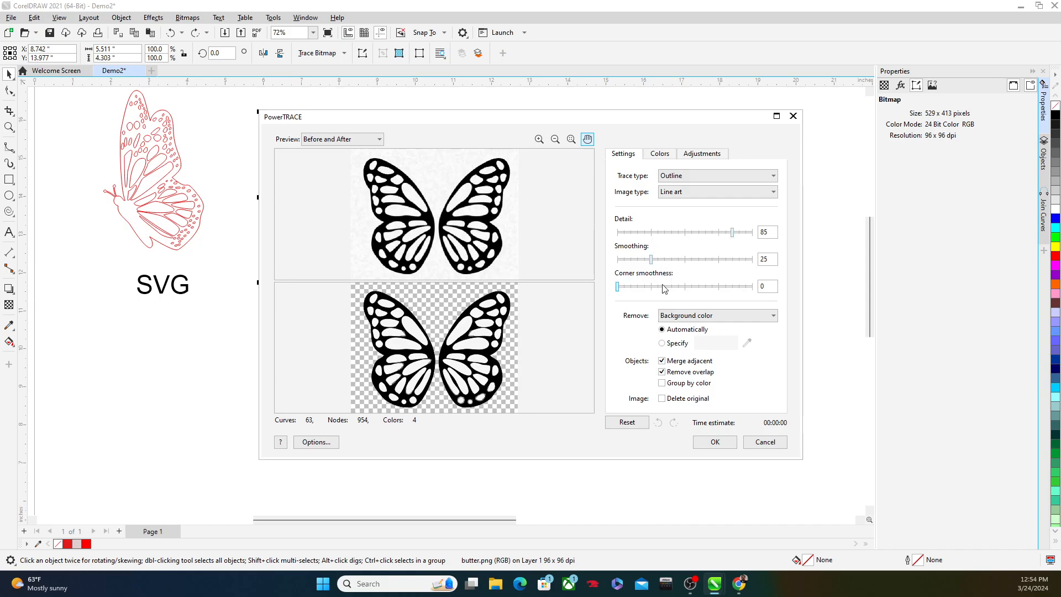
click(664, 156)
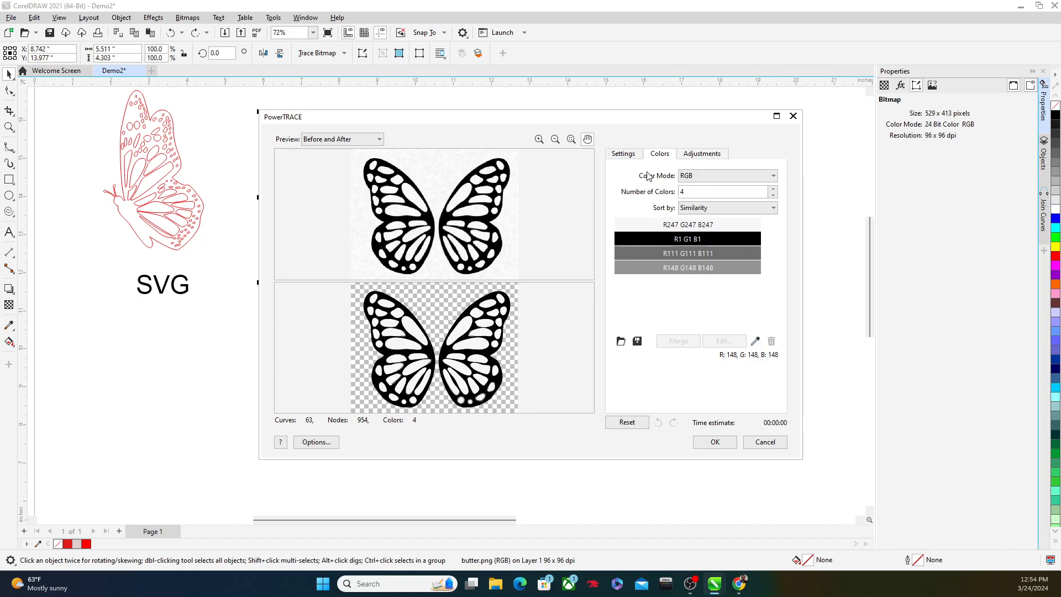
click(623, 154)
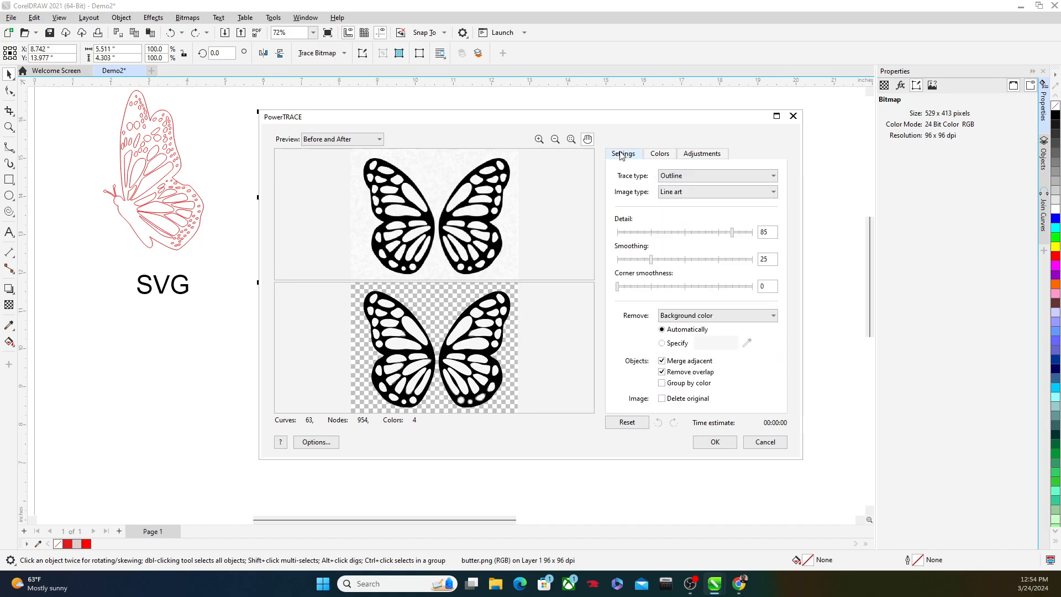
click(715, 442)
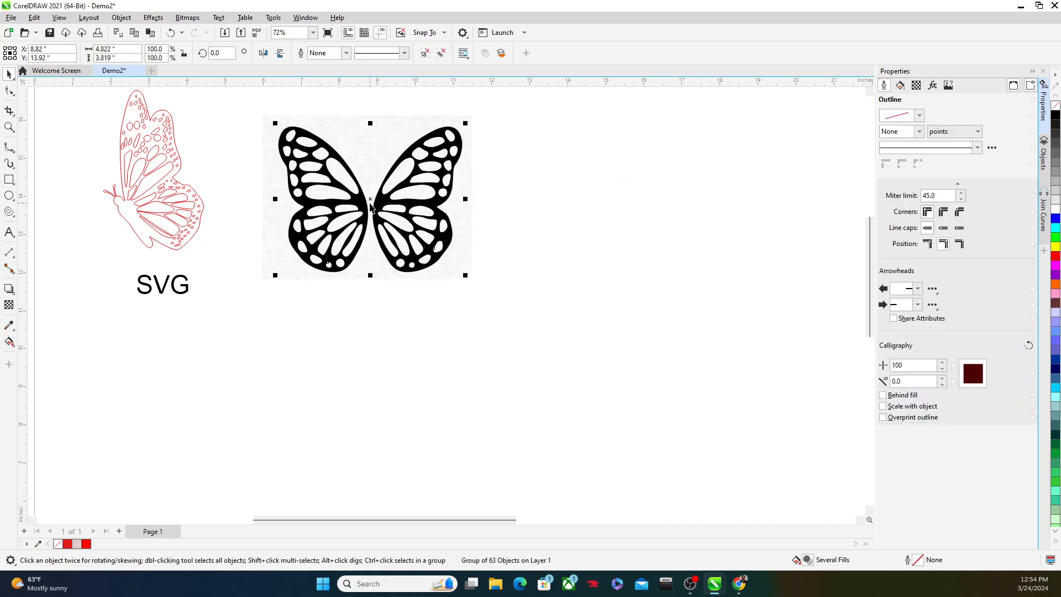
Step: Separate the traced butterfly from its source by moving it to the bitmap's right and shifting the bitmap slightly down
mouse_move(370, 198)
mouse_down()
mouse_move(547, 220)
mouse_move(608, 218)
mouse_move(595, 205)
mouse_move(610, 196)
mouse_move(575, 220)
mouse_move(620, 208)
mouse_move(587, 185)
mouse_move(578, 193)
mouse_up()
click(441, 231)
drag(413, 231, 401, 267)
click(547, 234)
mouse_move(548, 234)
mouse_down()
mouse_move(530, 379)
mouse_move(536, 441)
mouse_move(553, 305)
mouse_up()
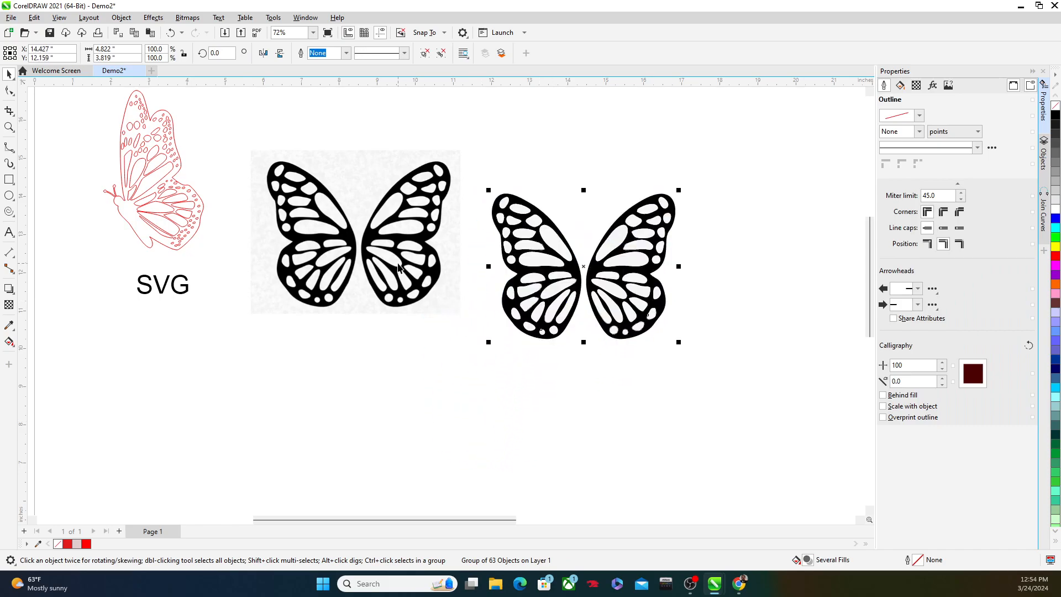
drag(395, 270, 390, 277)
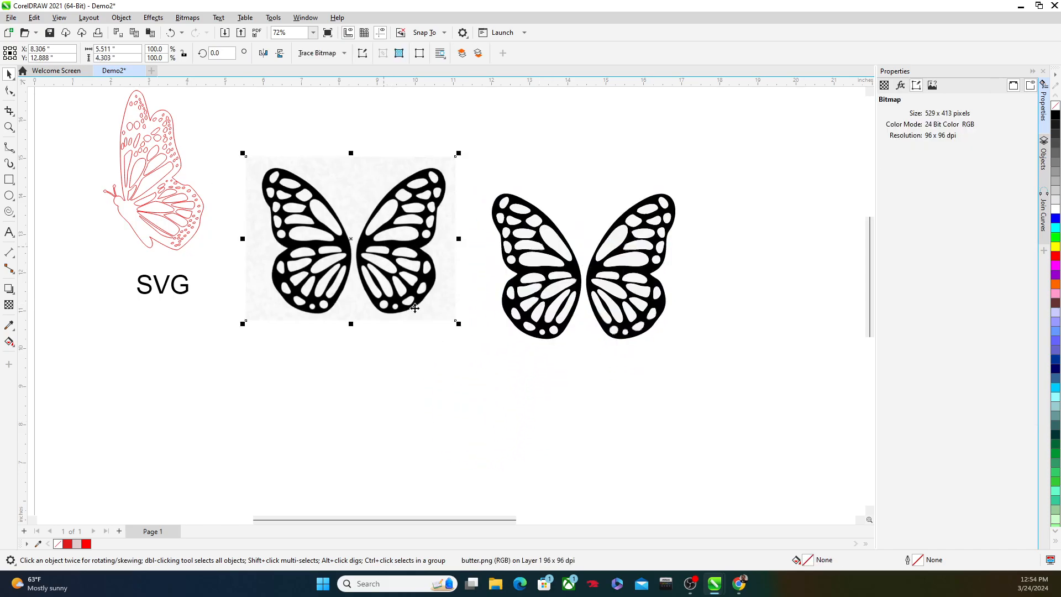
Step: Delete the original butterfly bitmap and move the traced butterfly up into its place beside the red SVG butterfly
key(Delete)
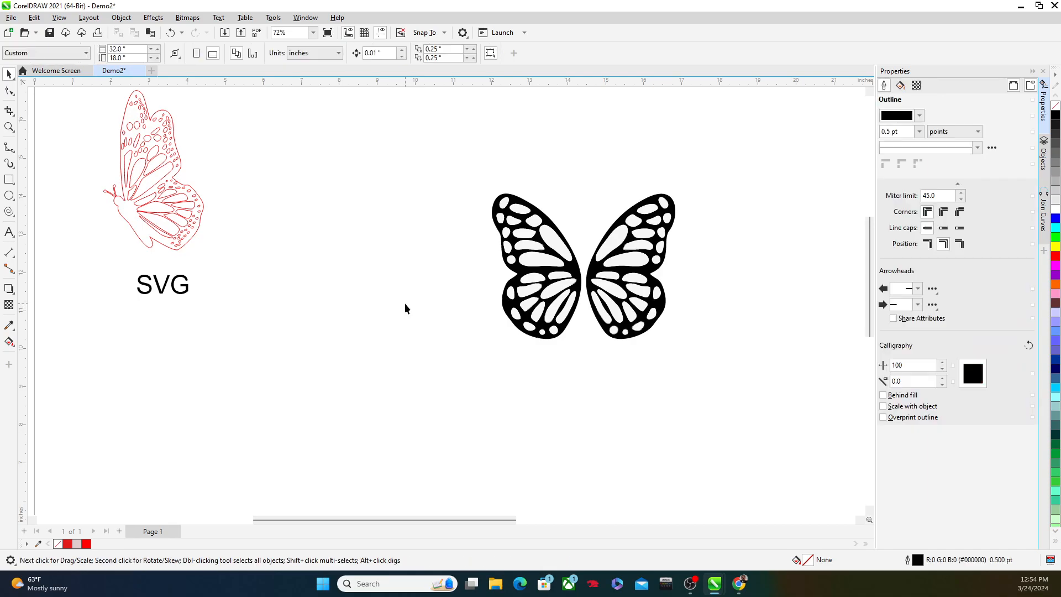
key(ctrl+z)
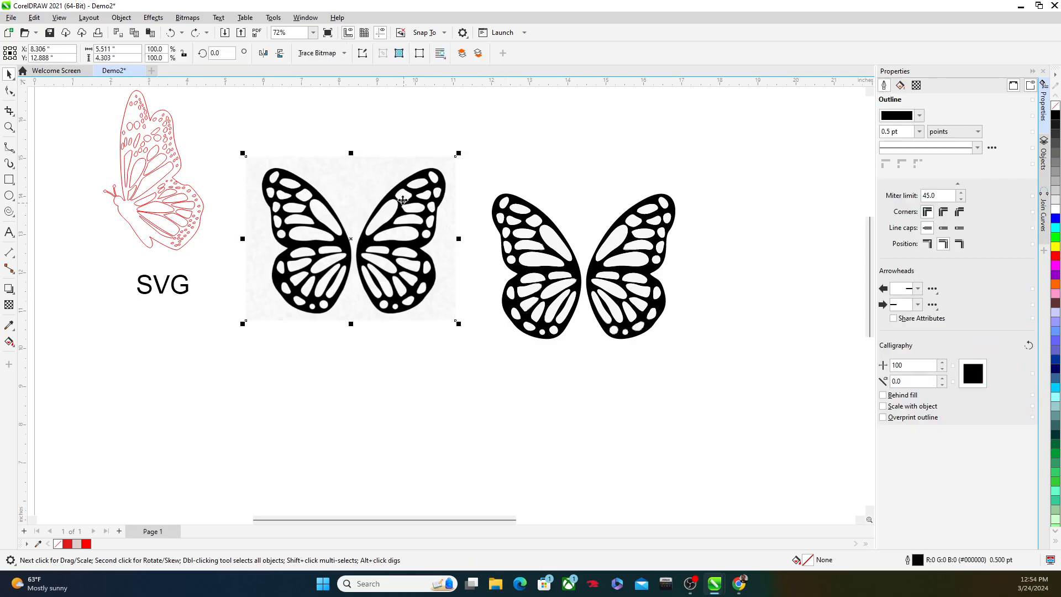
right_click(404, 238)
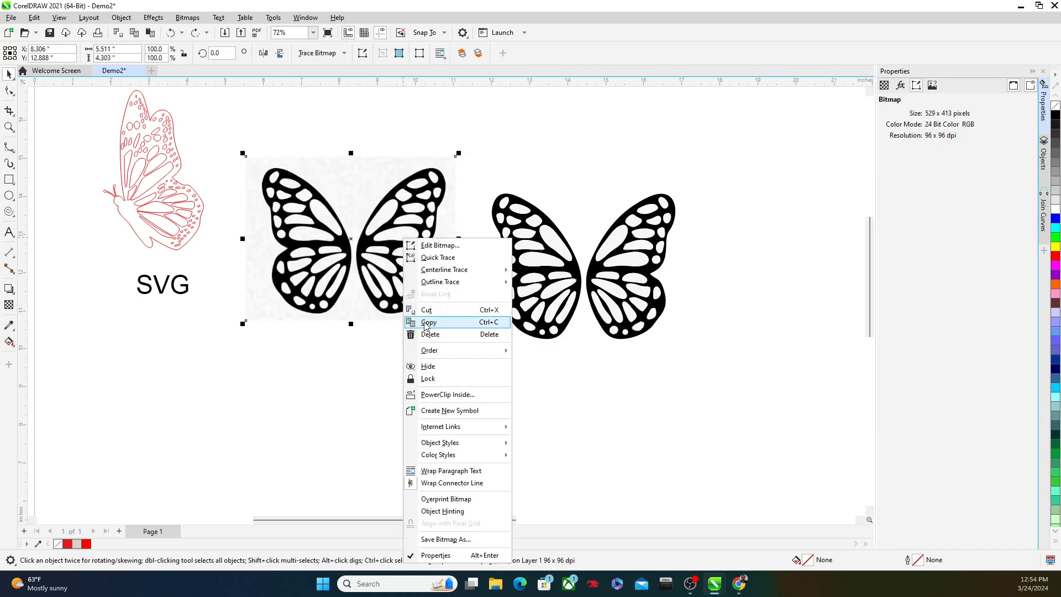
click(430, 334)
drag(570, 276, 349, 192)
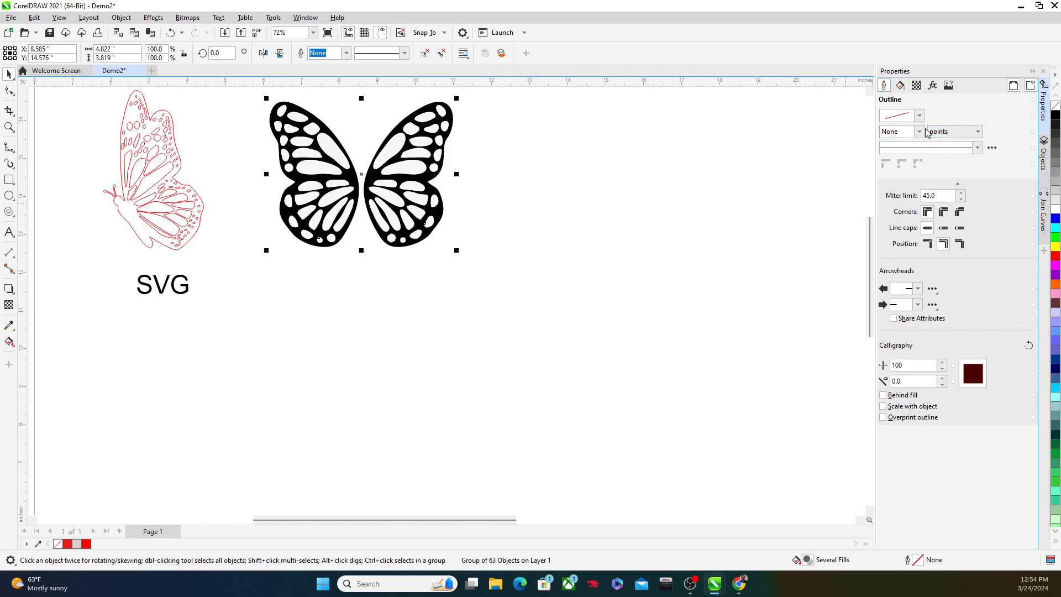
Step: Give the traced butterfly group a hairline outline in red #FF0000
click(900, 87)
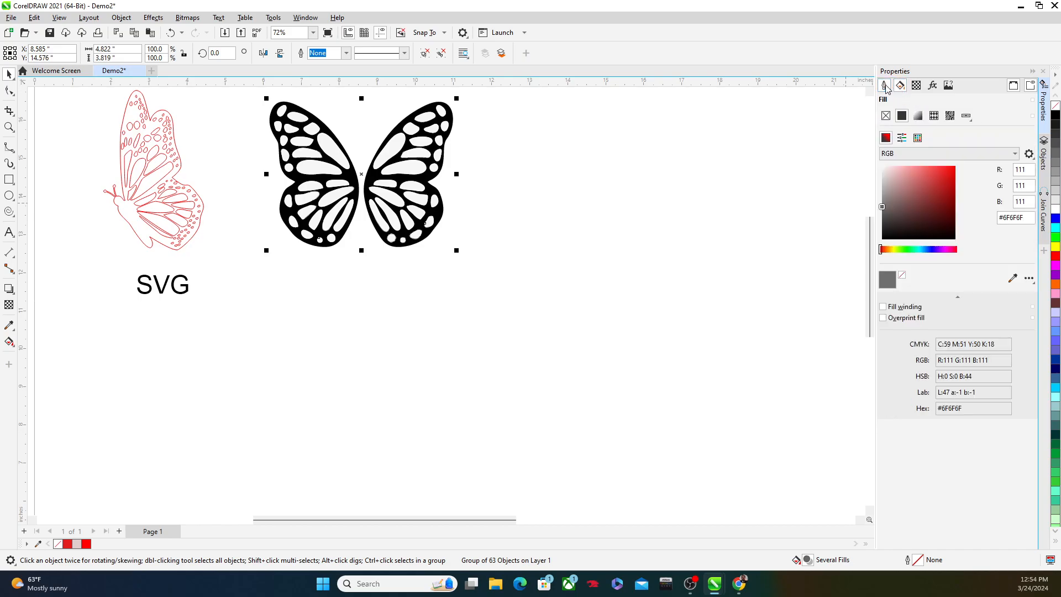
click(884, 86)
click(919, 132)
click(913, 154)
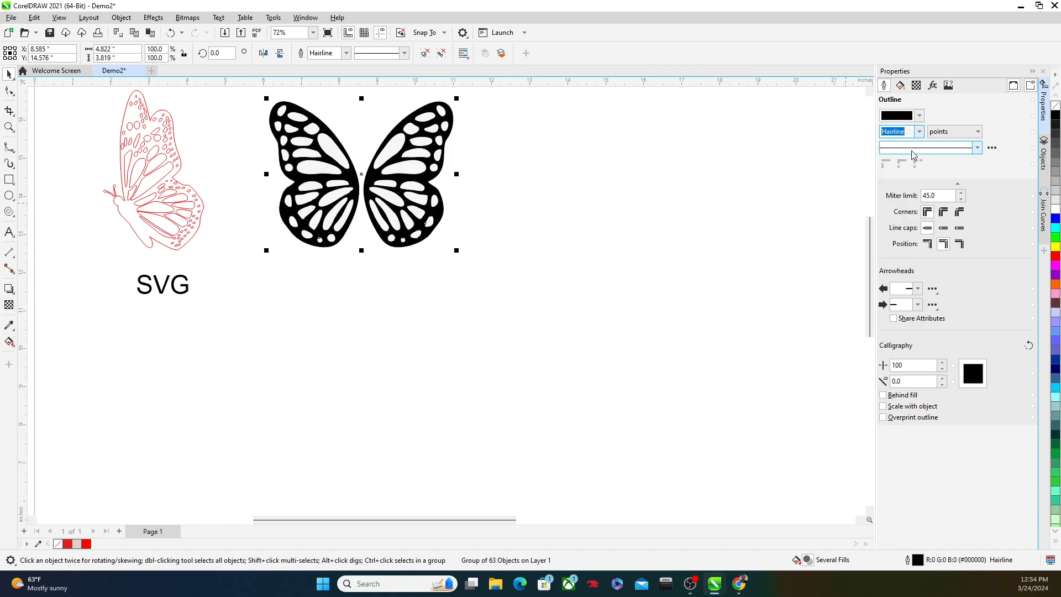
click(919, 115)
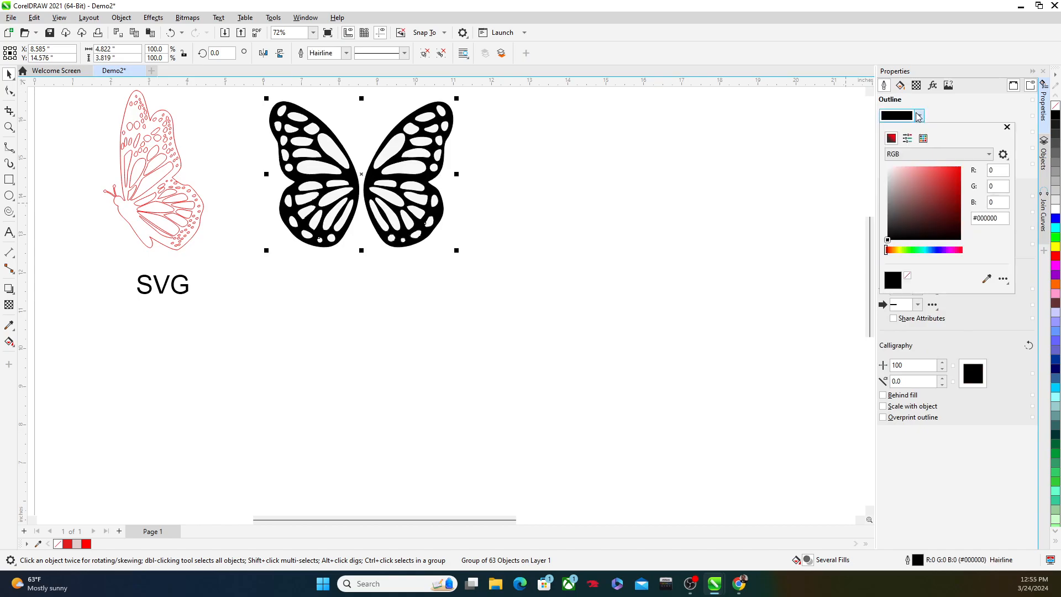
click(961, 166)
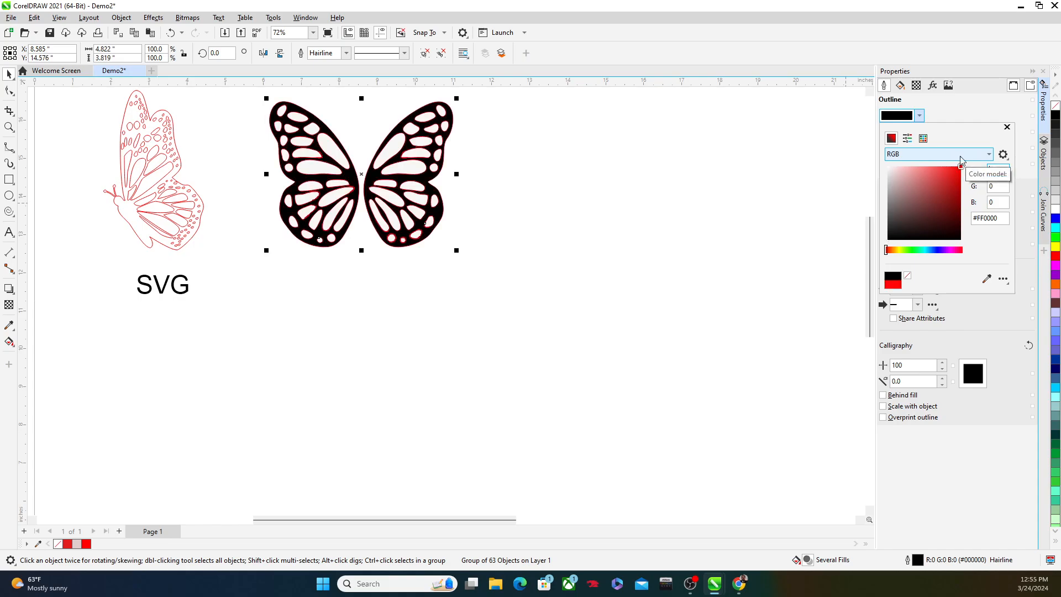
click(983, 120)
Step: Remove the fill from the traced butterfly group and deselect it
scroll(437, 185, up, 5)
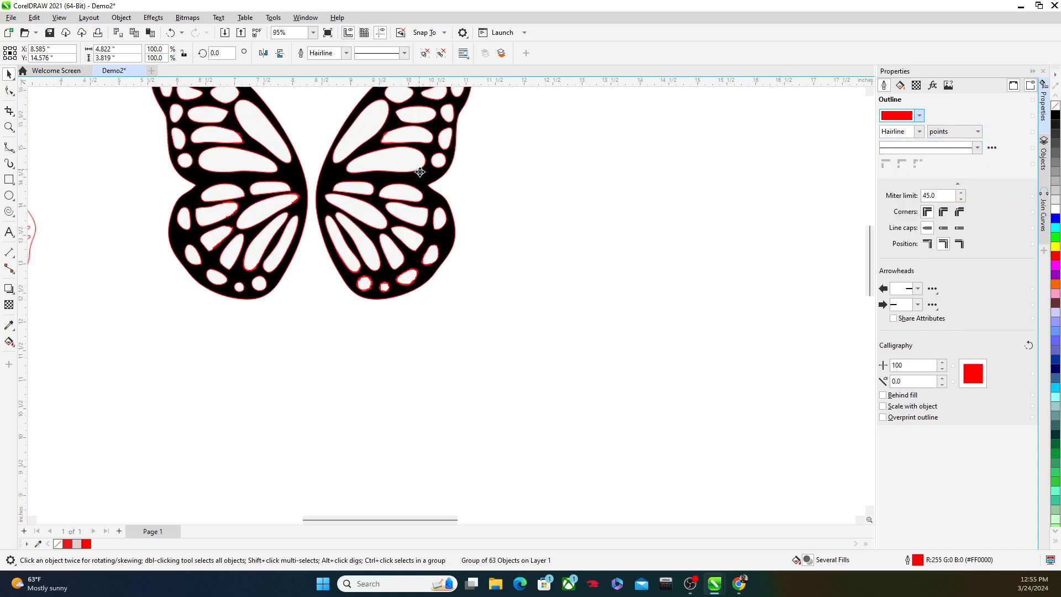
scroll(437, 185, down, 5)
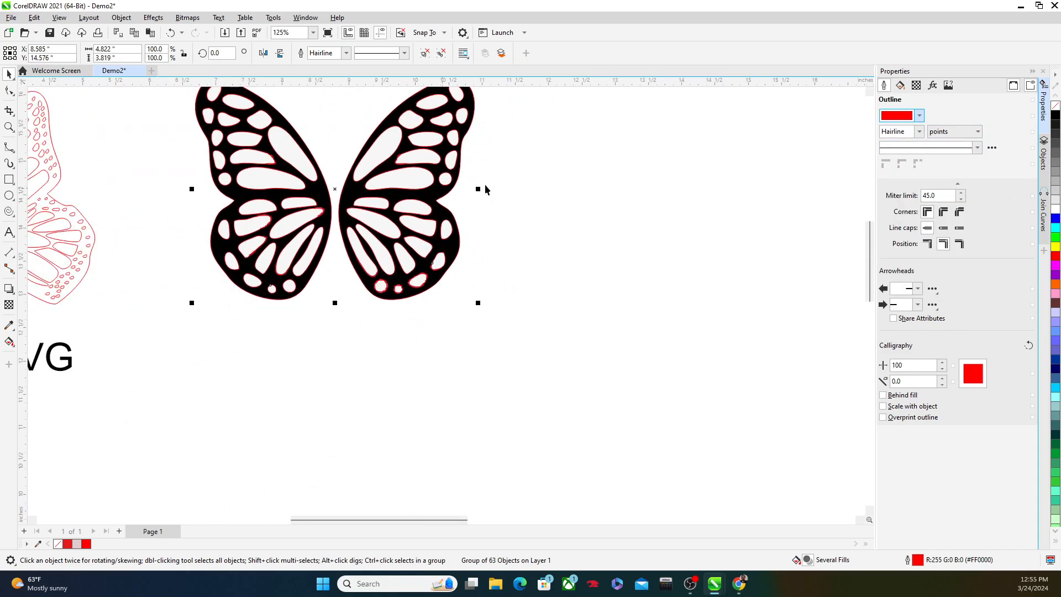
click(900, 85)
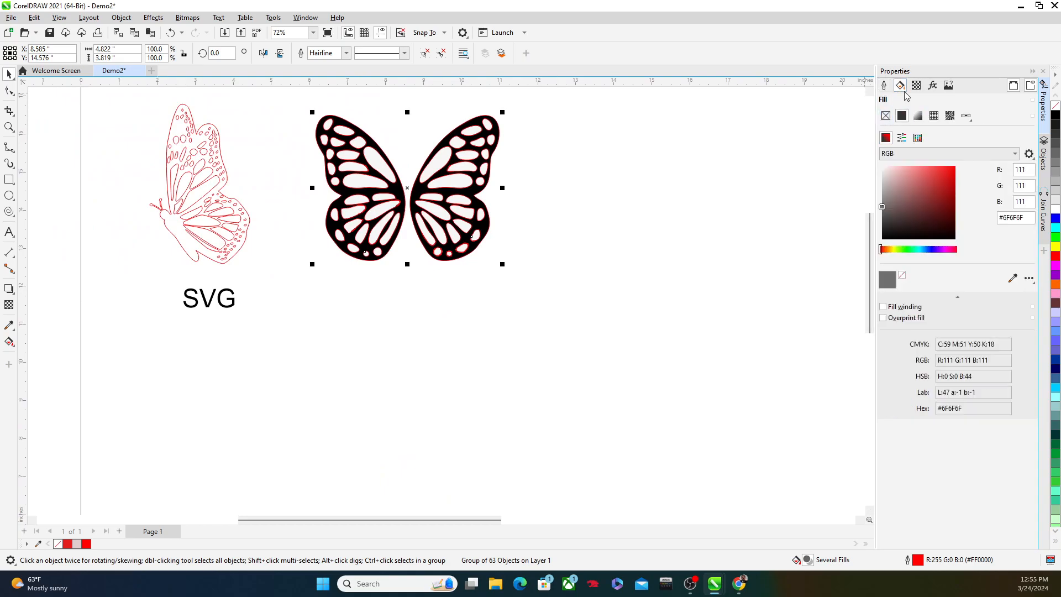
click(885, 116)
click(697, 193)
Step: Use Virtual Segment Delete to remove the straight stray segment beneath the arc near a jagged left-wing cell's tip
scroll(403, 161, up, 2)
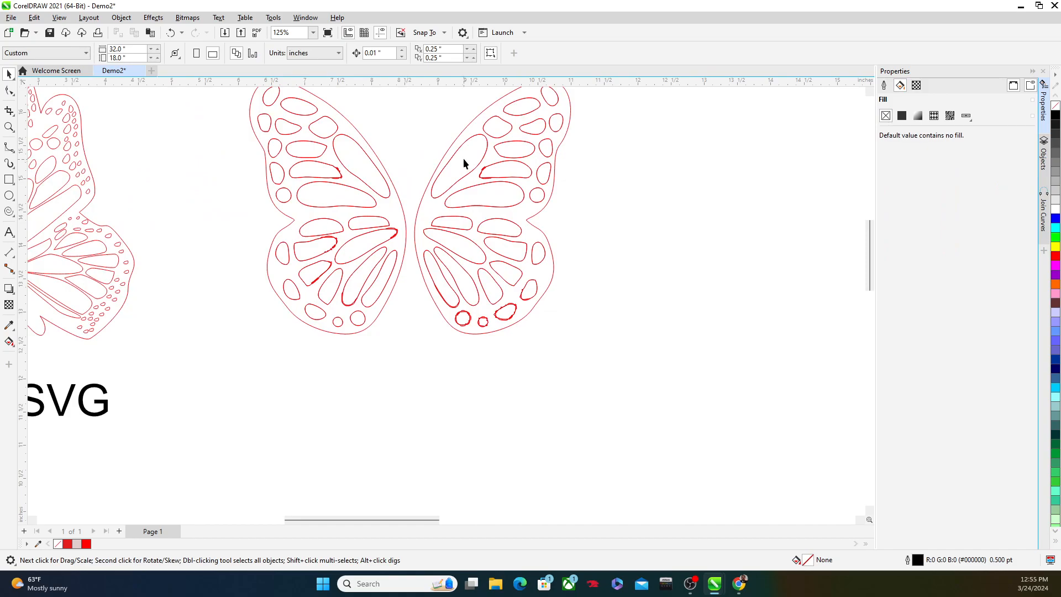
scroll(467, 166, up, 6)
scroll(520, 212, up, 3)
scroll(527, 181, down, 4)
scroll(525, 180, down, 6)
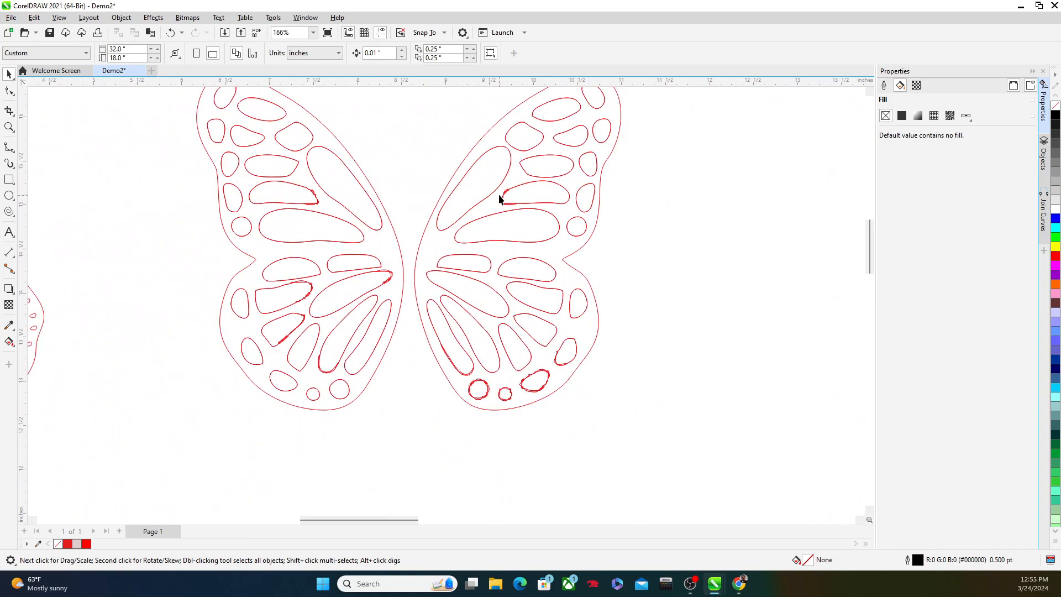
scroll(349, 270, up, 3)
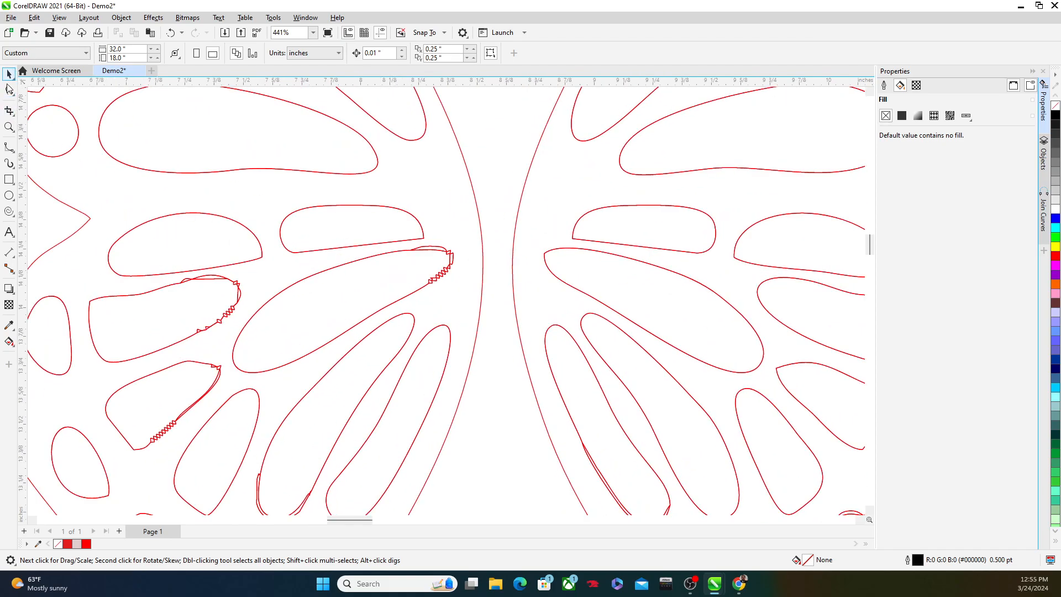
click(15, 118)
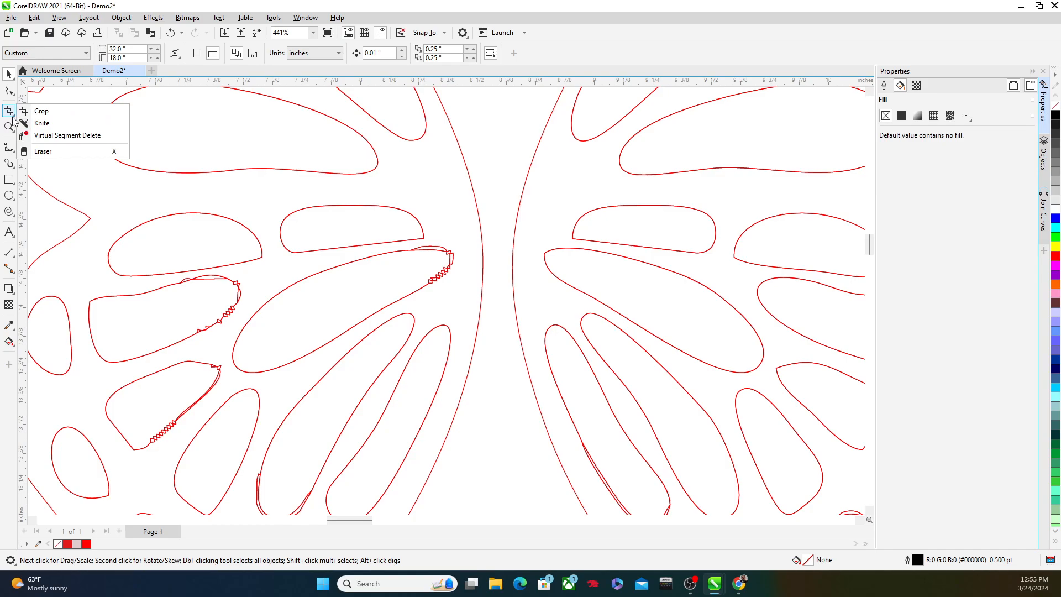
click(41, 134)
scroll(160, 275, up, 7)
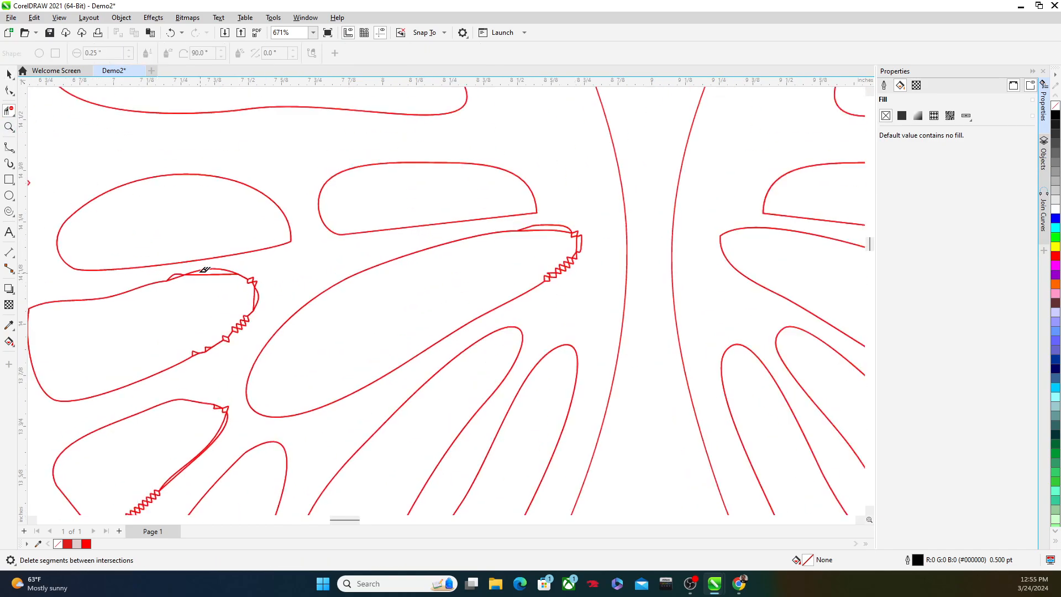
click(117, 285)
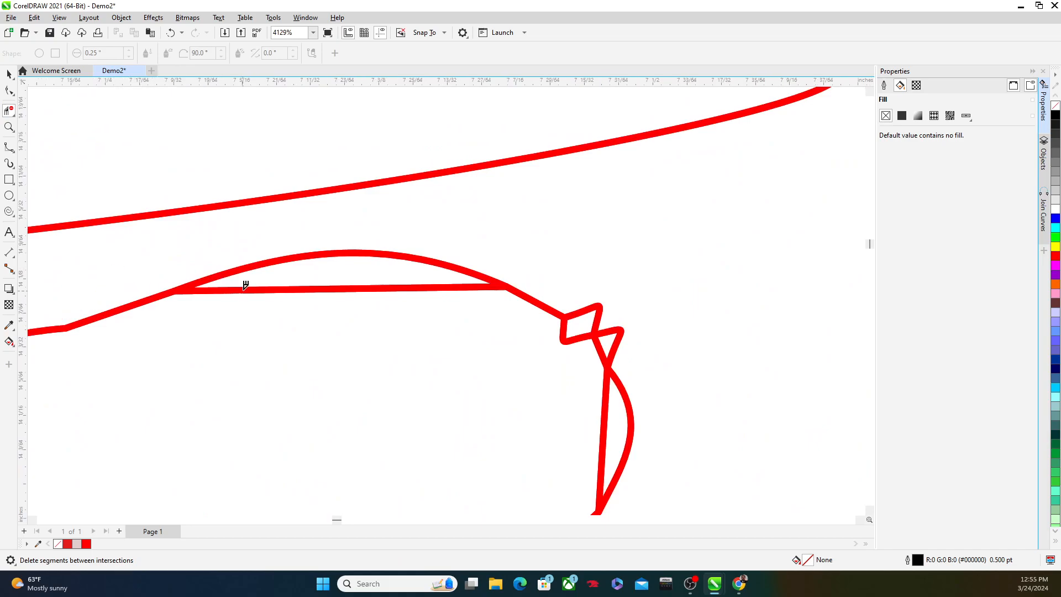
click(249, 287)
Step: Remove the stray zigzag loop segments and the straight segment inside the small arc at the jagged left-wing cell's tip
scroll(272, 320, down, 2)
scroll(434, 323, up, 3)
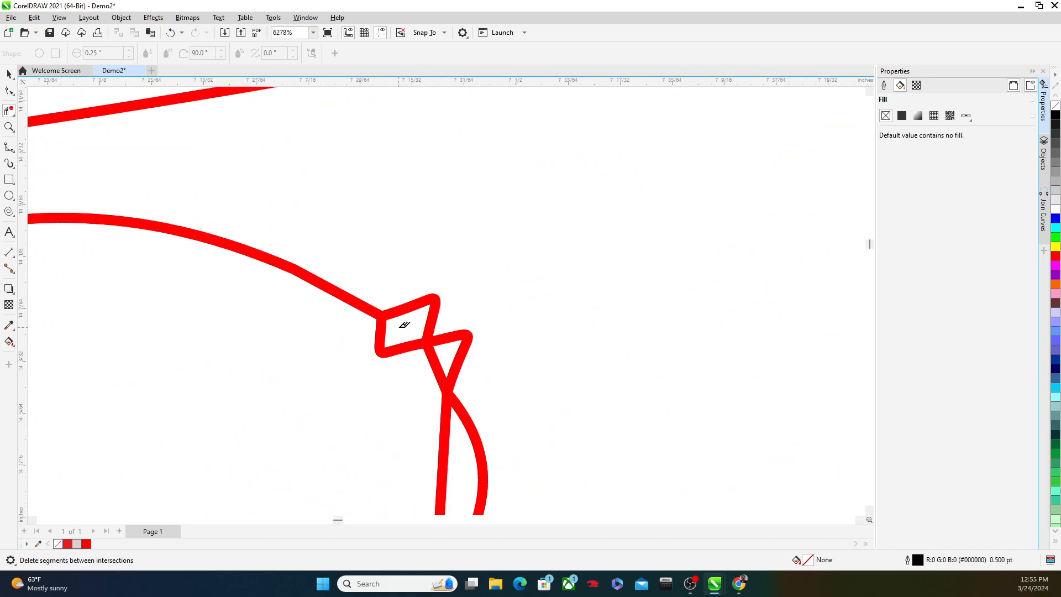
click(385, 359)
scroll(386, 361, down, 4)
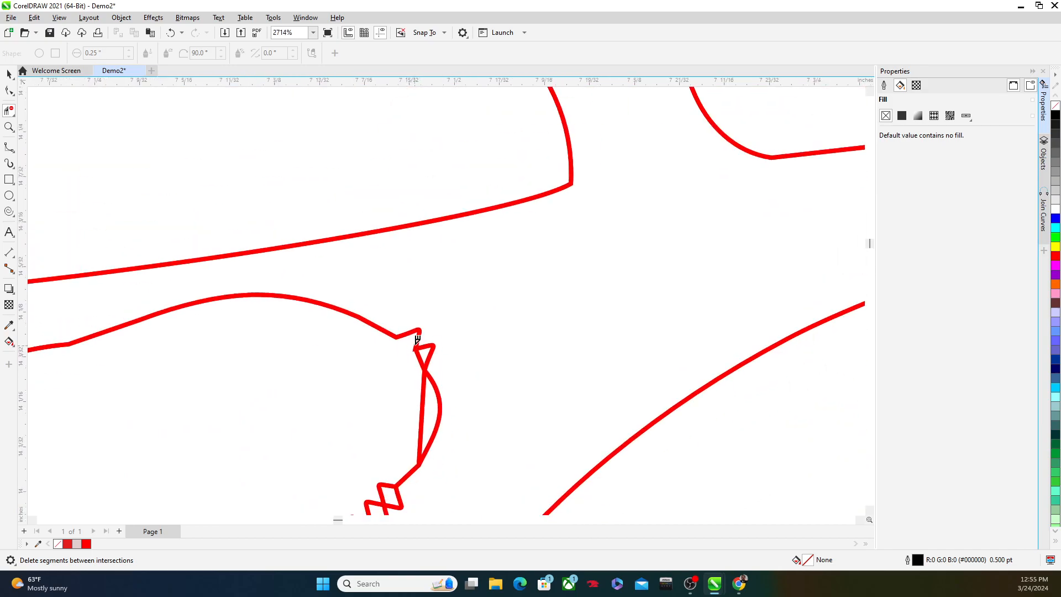
click(421, 398)
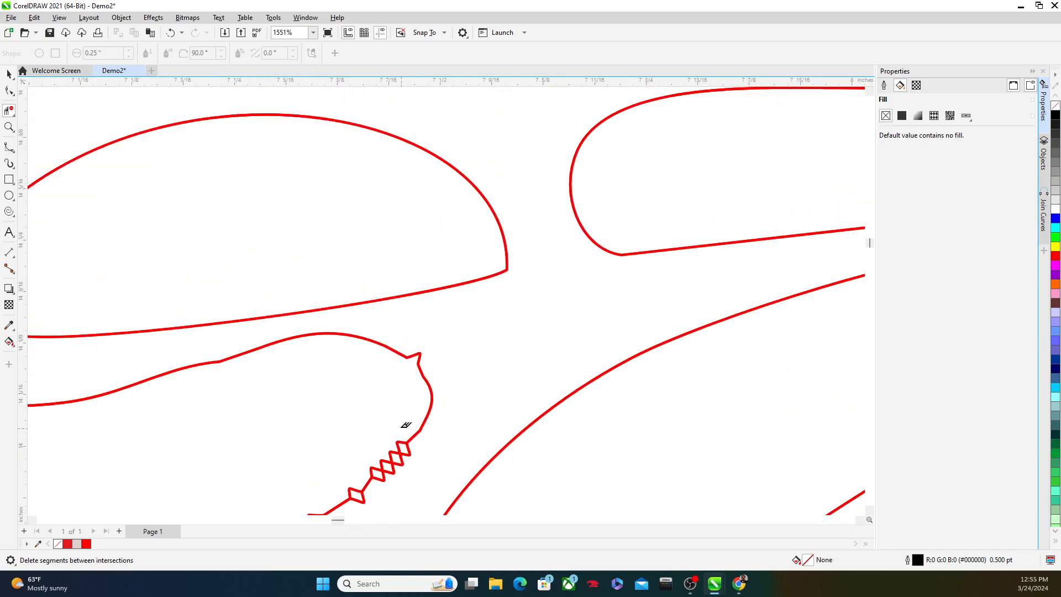
Step: Delete the diamond-shaped loops and all remaining outline segments of that jagged left-wing cell
scroll(414, 425, down, 2)
click(365, 358)
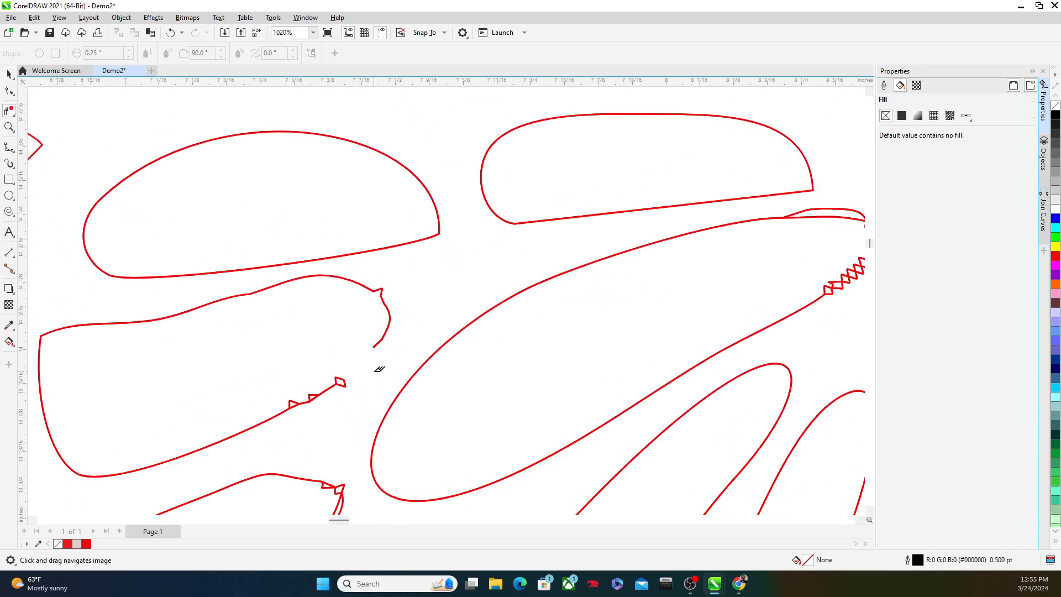
click(341, 383)
click(312, 395)
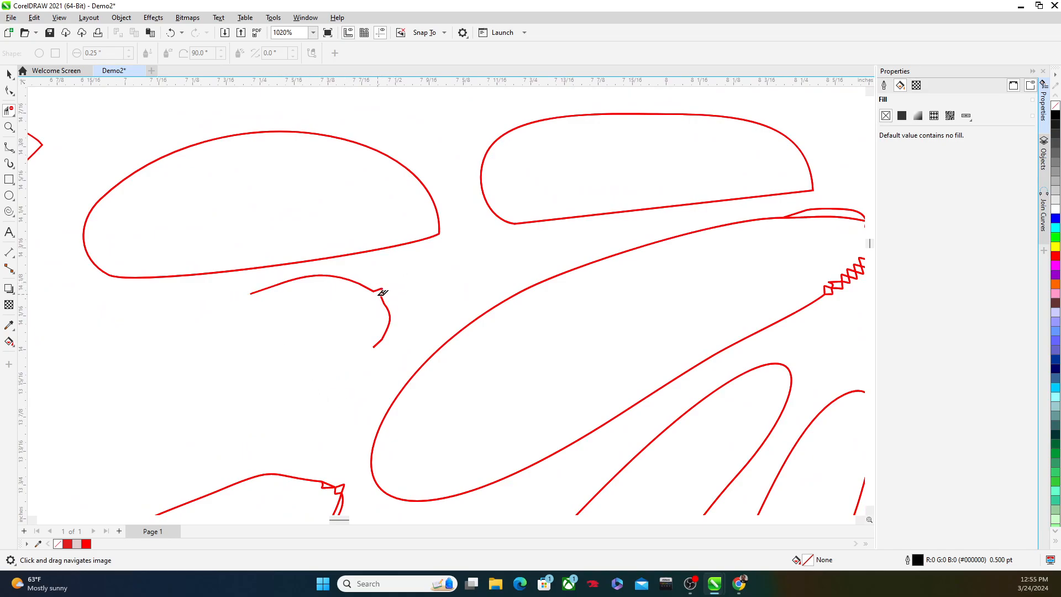
click(356, 282)
click(382, 331)
click(264, 287)
scroll(273, 325, down, 3)
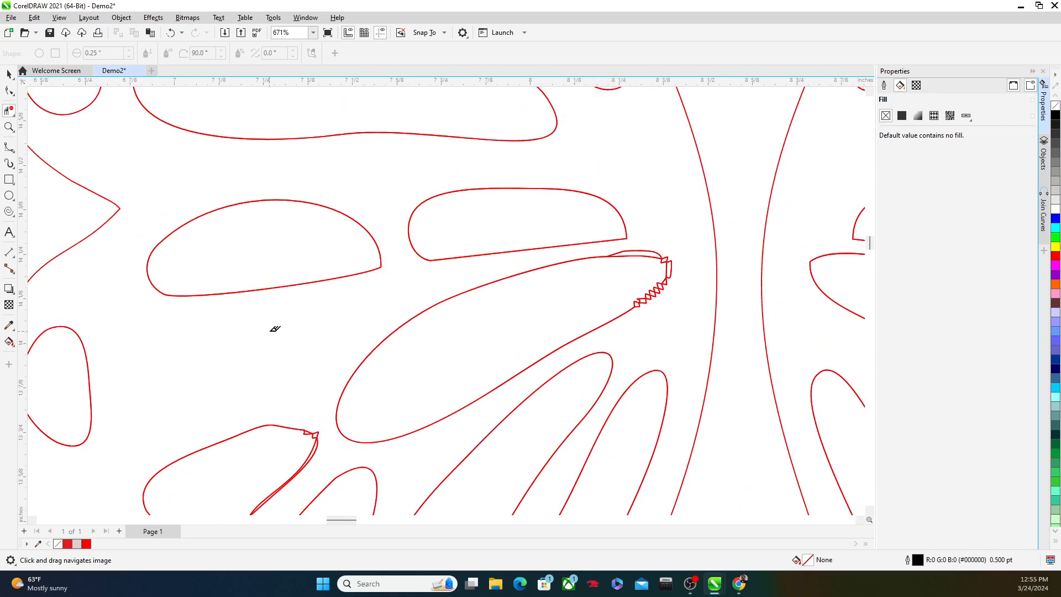
Step: Draw a closed B-spline replacement cell about 0.64 by 0.33 inches in the gap left in the left wing
click(10, 147)
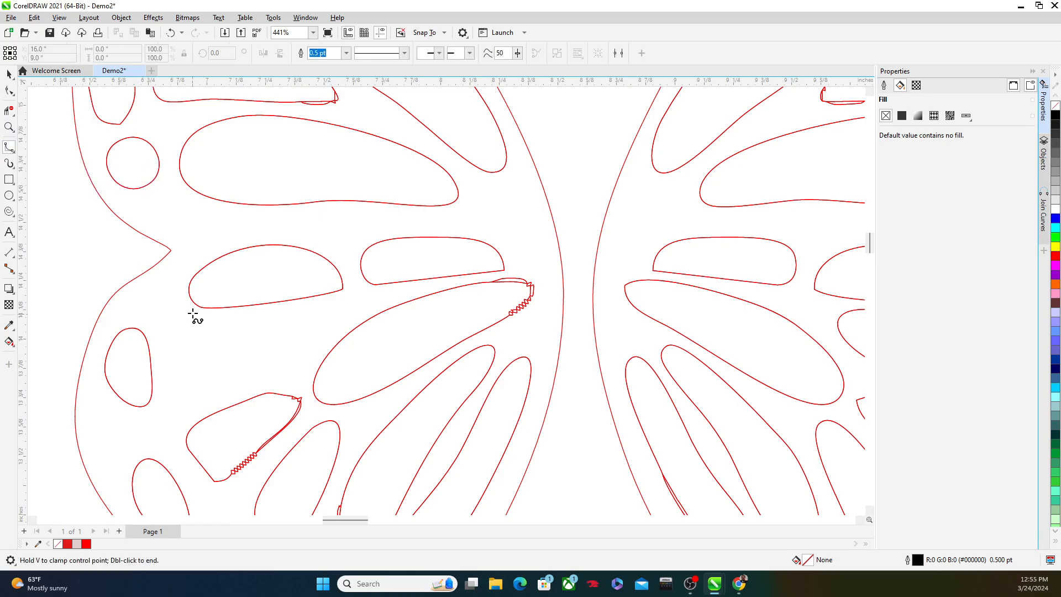
drag(178, 331, 170, 360)
drag(209, 395, 234, 392)
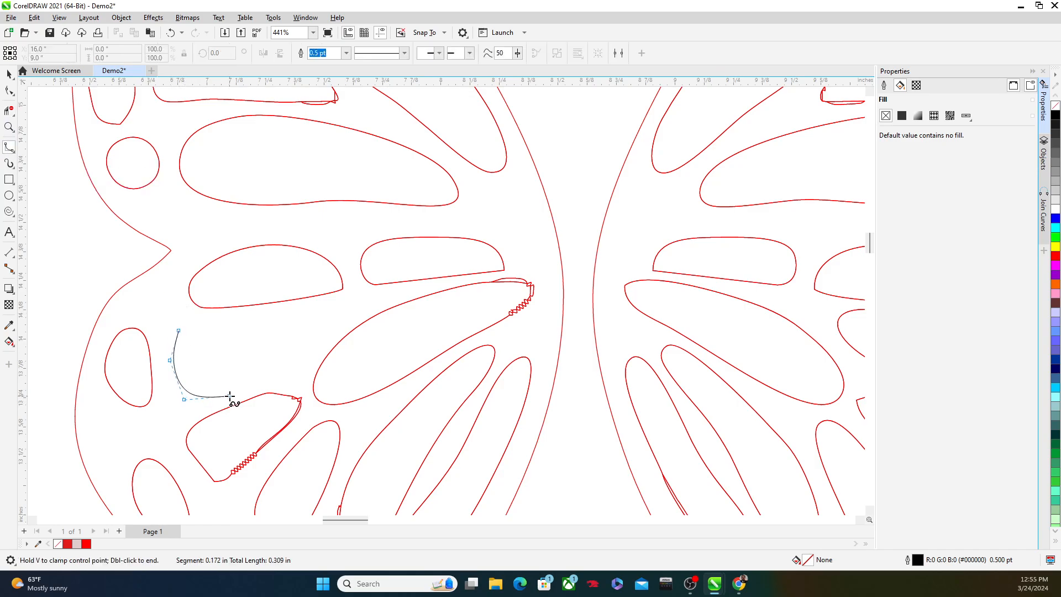
click(324, 320)
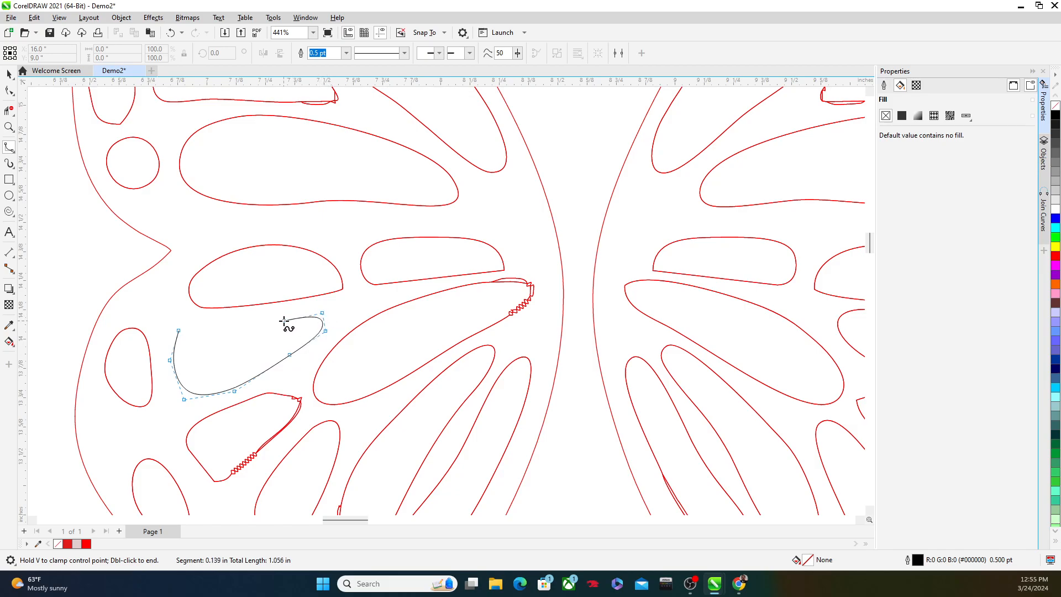
click(178, 330)
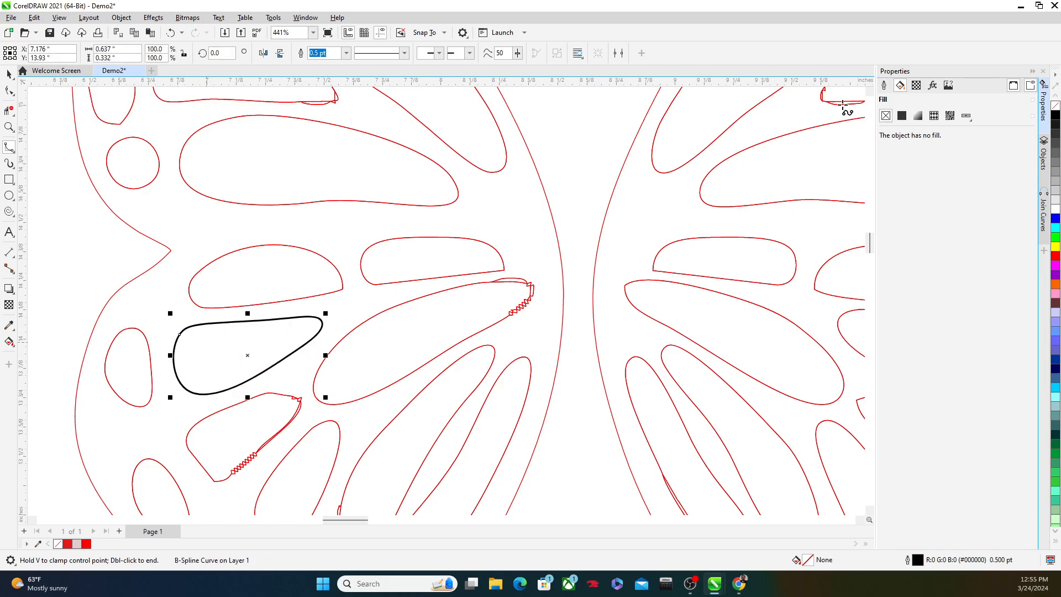
Step: Set the replacement cell's outline color to red #FF0000 and its width to hairline
click(883, 85)
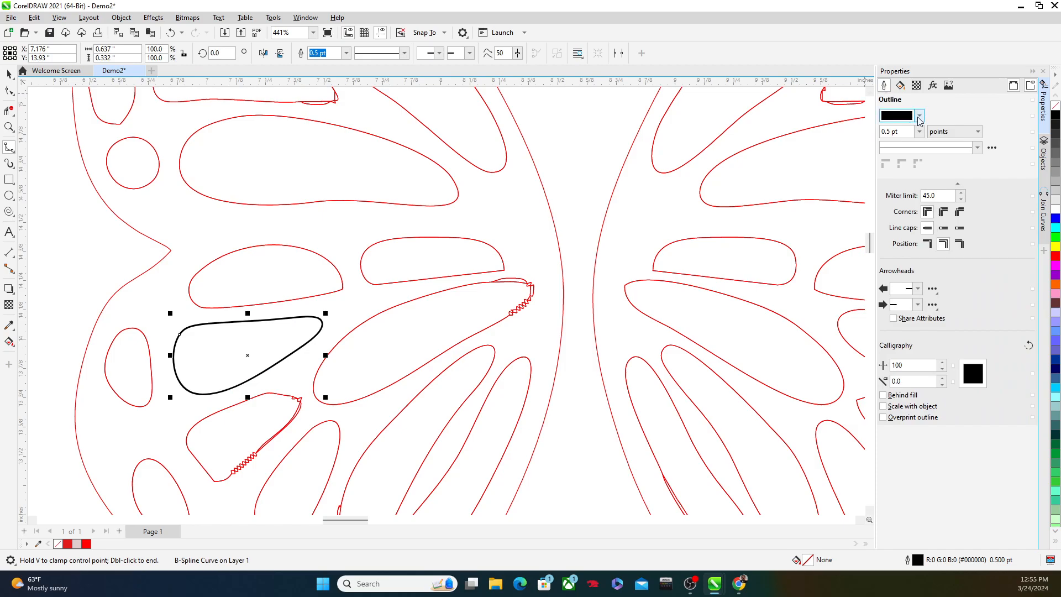
click(919, 115)
text(255)
key(Return)
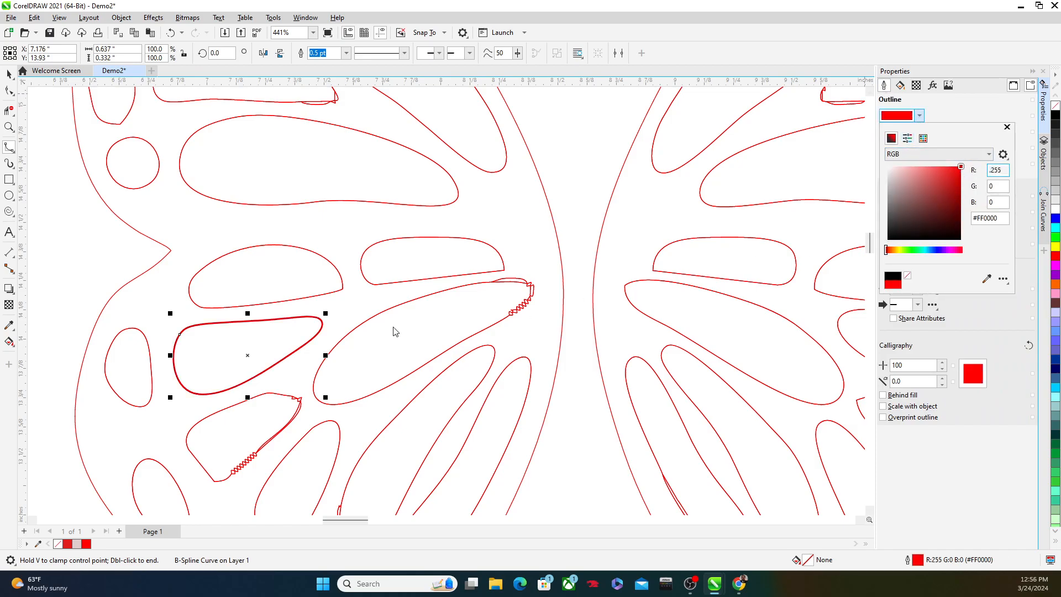
click(955, 110)
click(918, 130)
click(910, 151)
scroll(249, 305, down, 3)
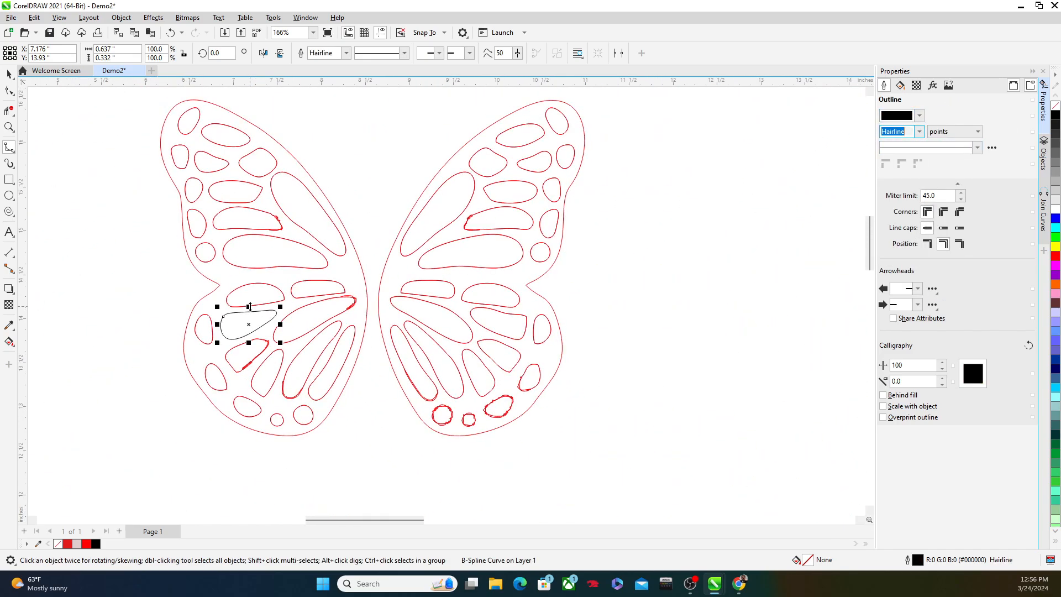
Step: Use Virtual Segment Delete to remove the jagged inner end of the upper left-wing cell, leaving that end open
click(6, 111)
scroll(276, 215, up, 6)
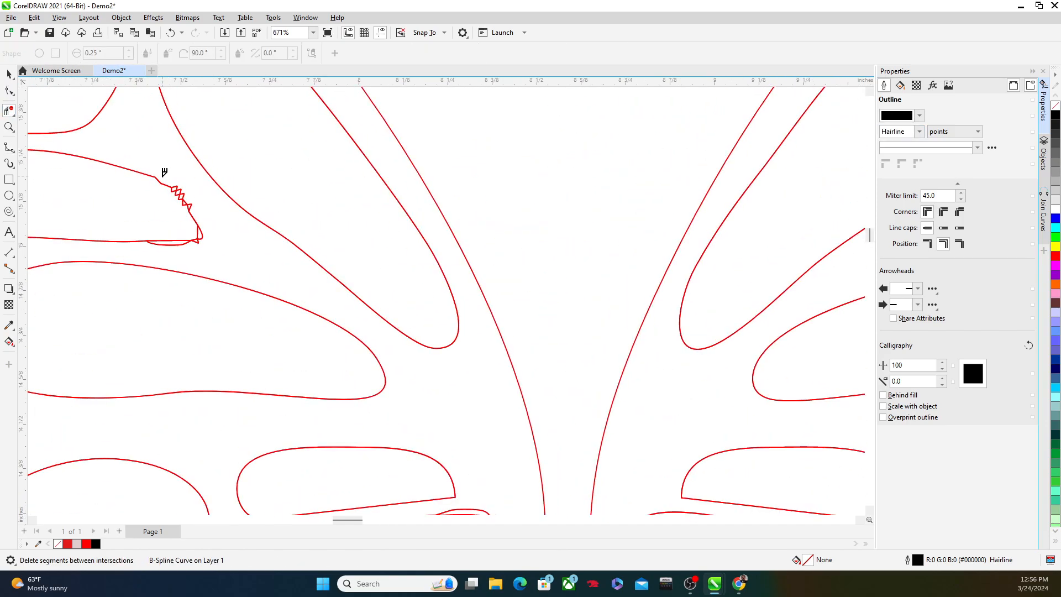
scroll(167, 220, down, 6)
click(169, 227)
scroll(168, 217, up, 7)
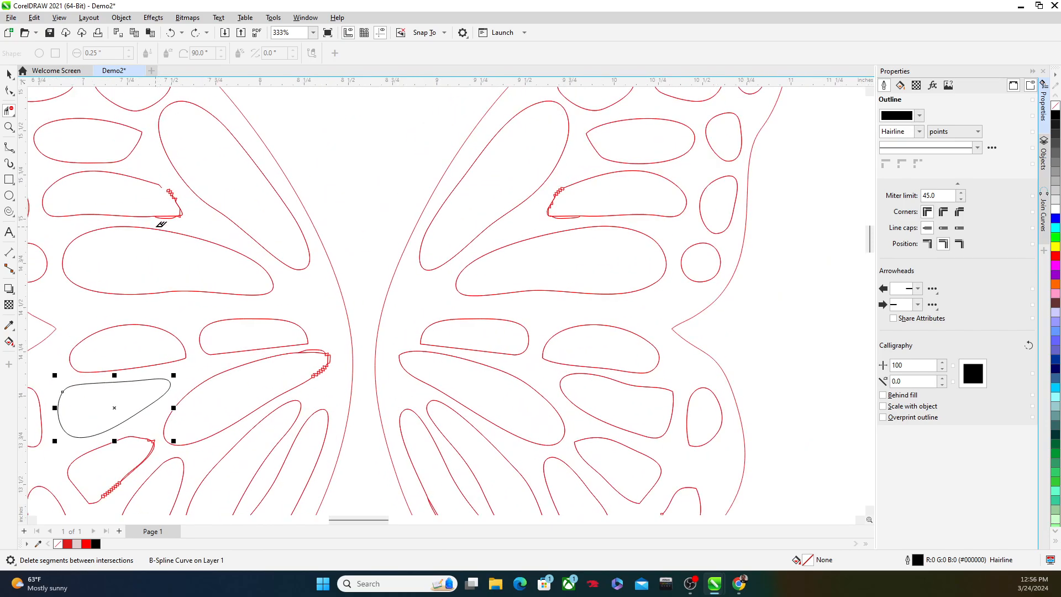
drag(184, 171, 237, 212)
drag(180, 141, 221, 193)
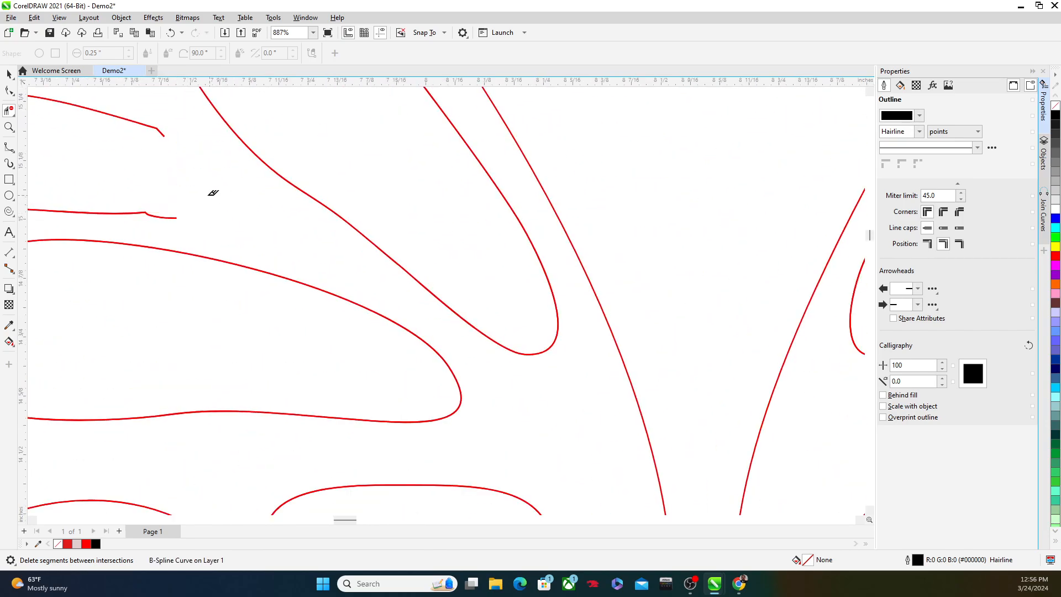
drag(146, 205, 171, 224)
scroll(168, 220, down, 3)
scroll(176, 214, down, 1)
scroll(83, 203, up, 1)
drag(92, 206, 161, 196)
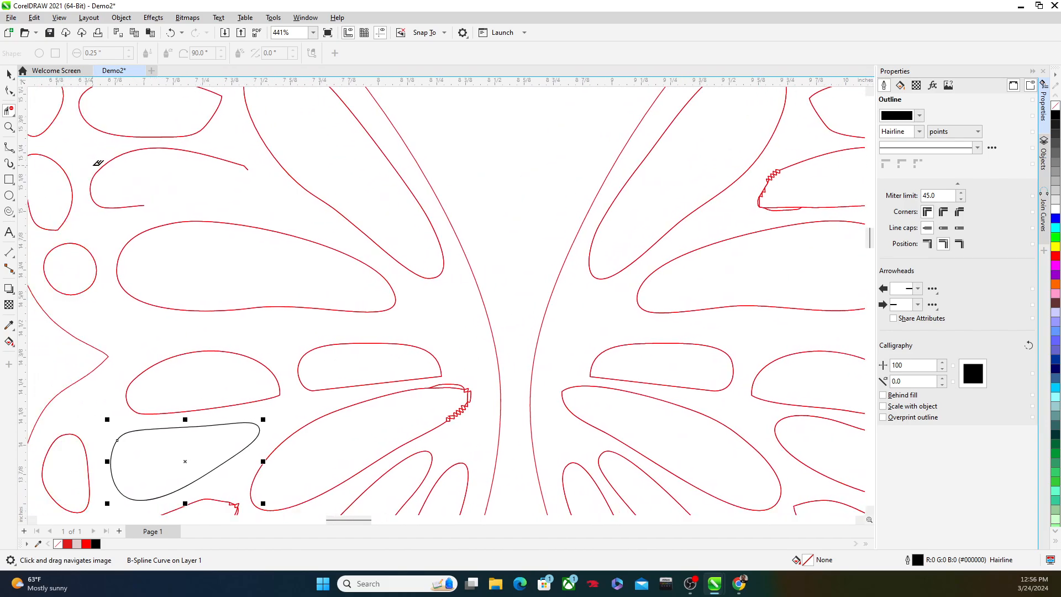
Step: Close the open end of the upper left-wing cell with a B-spline curve about 0.44 by 0.16 inches
click(9, 148)
click(144, 206)
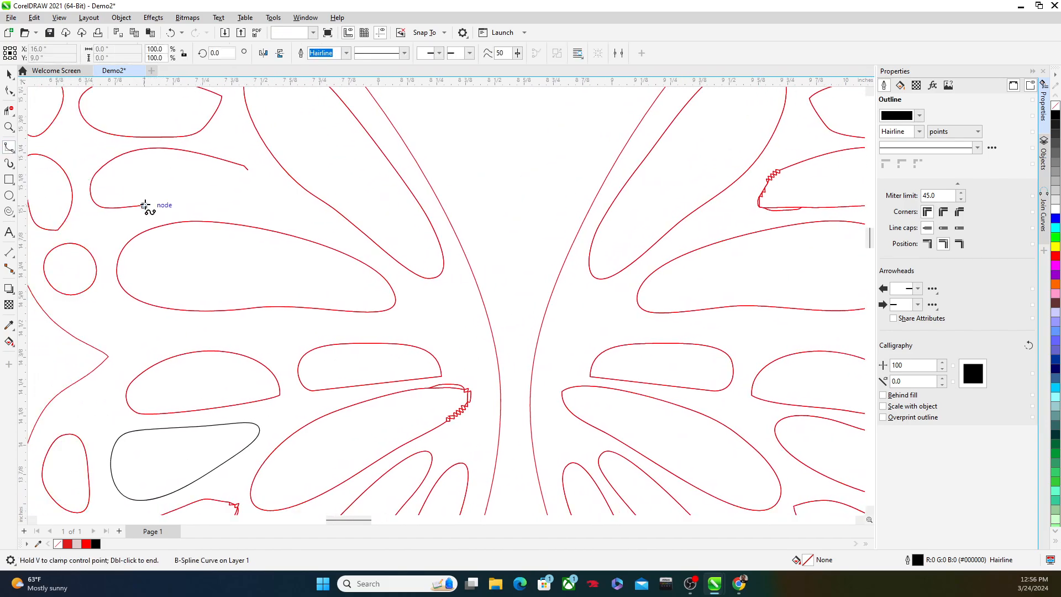
click(216, 198)
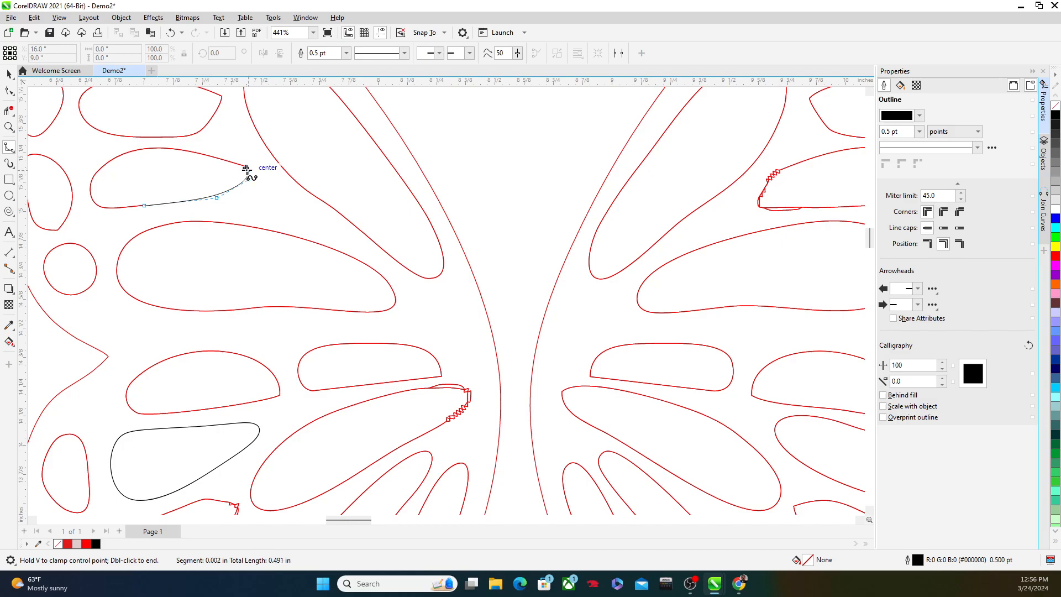
double_click(246, 170)
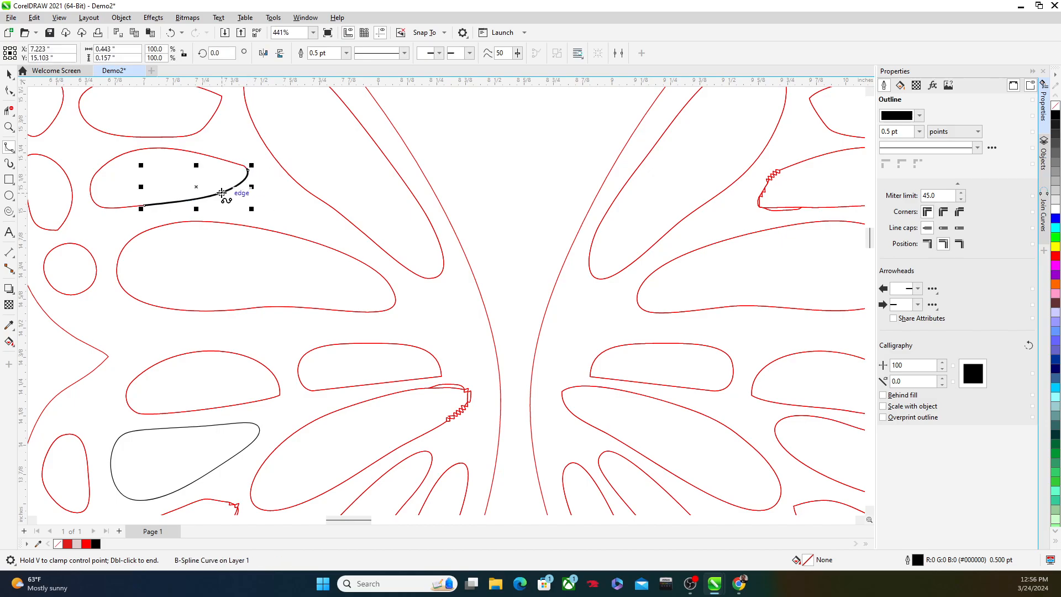
scroll(221, 192, down, 3)
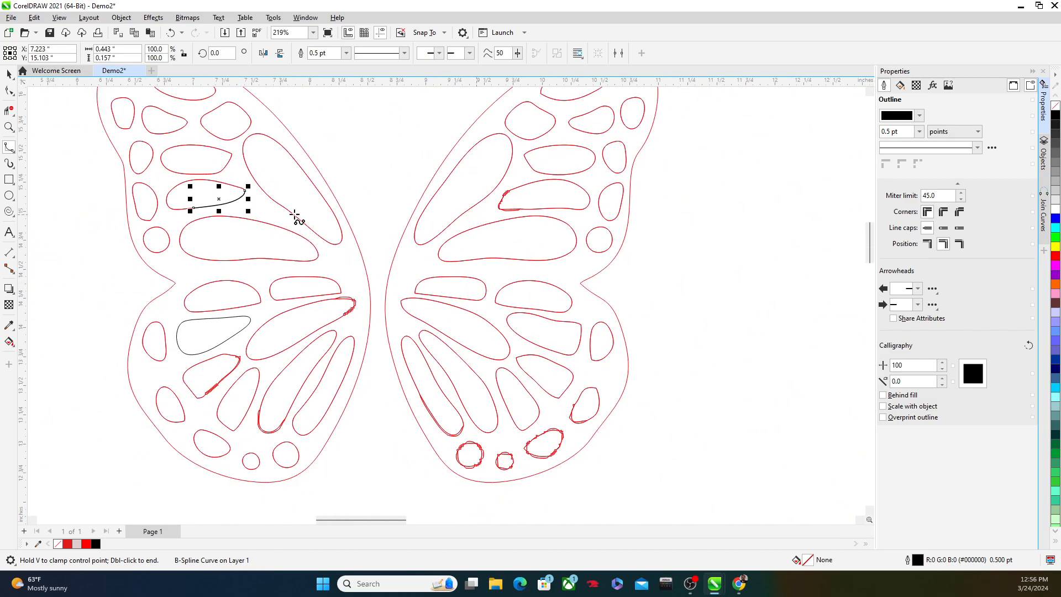
Step: Use Virtual Segment Delete to remove the jagged inner end of the matching upper right-wing cell
click(9, 111)
scroll(516, 210, up, 4)
click(479, 152)
click(497, 203)
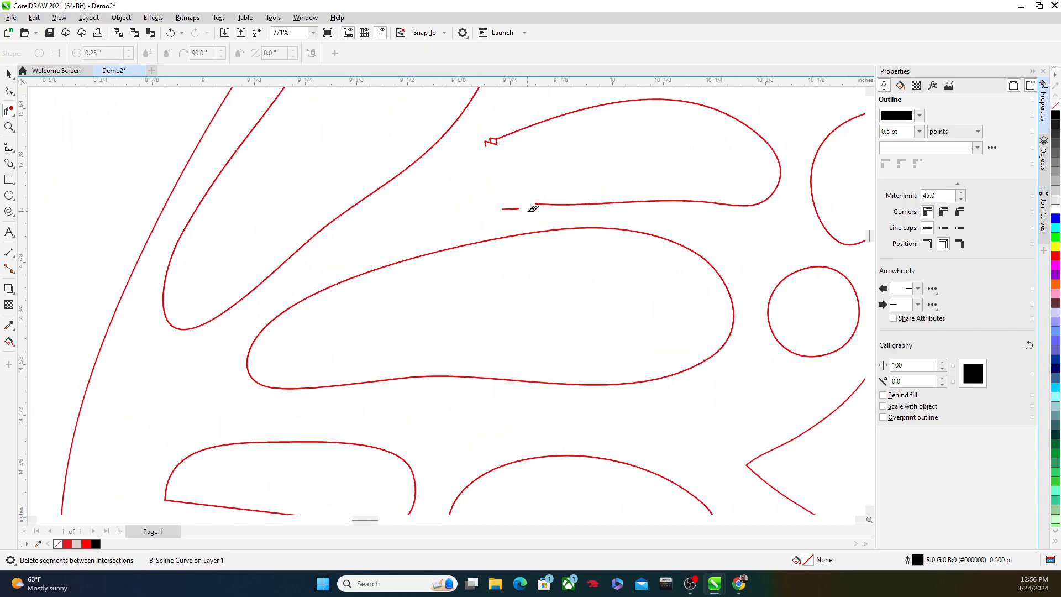
click(490, 139)
Step: Close the upper right-wing cell's open end with a rounded B-spline curve about 0.24 by 0.16 inches
click(10, 148)
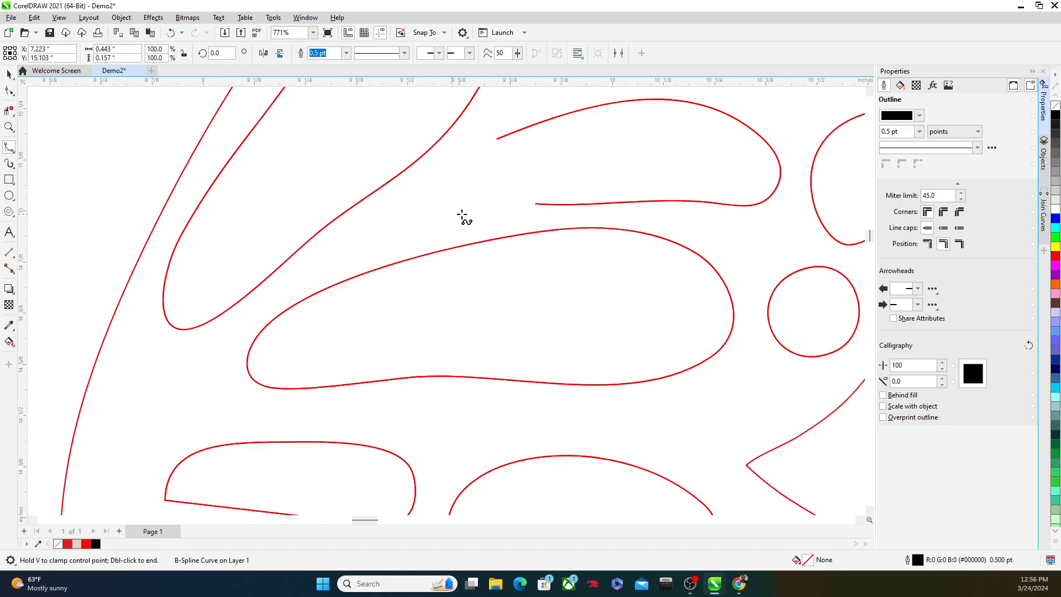
click(496, 138)
click(438, 174)
click(432, 195)
click(474, 206)
click(499, 200)
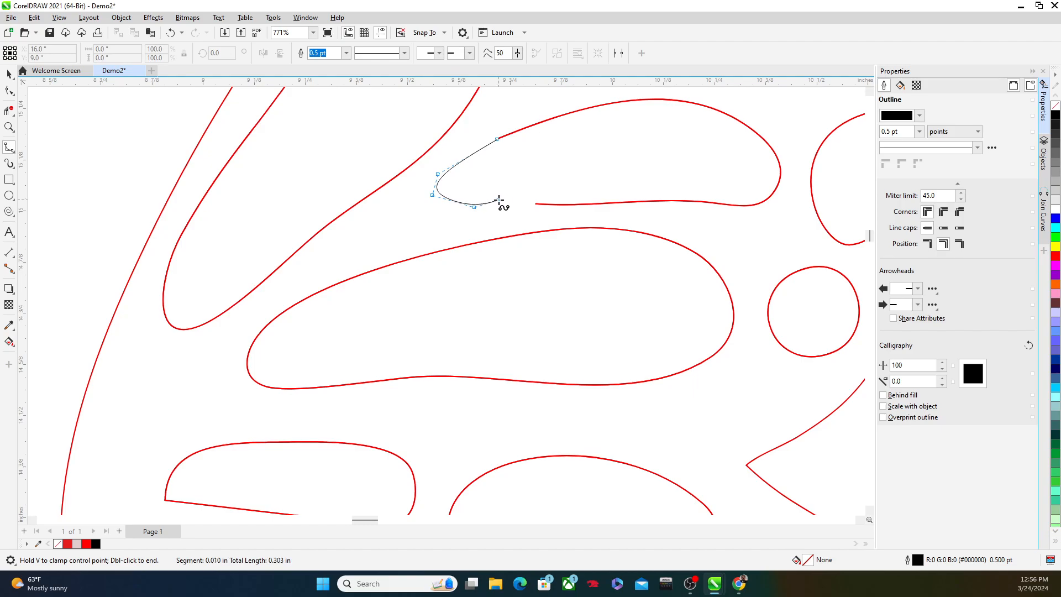
double_click(535, 204)
scroll(462, 262, down, 2)
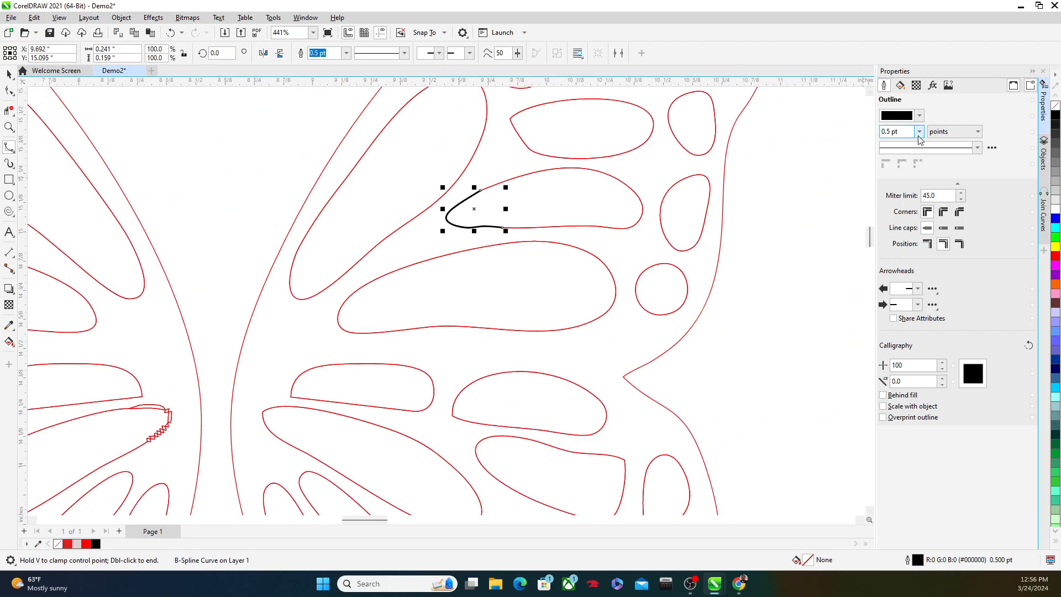
Step: Select the whole traced butterfly with its redrawn curves and set the outline width to hairline
scroll(608, 206, down, 4)
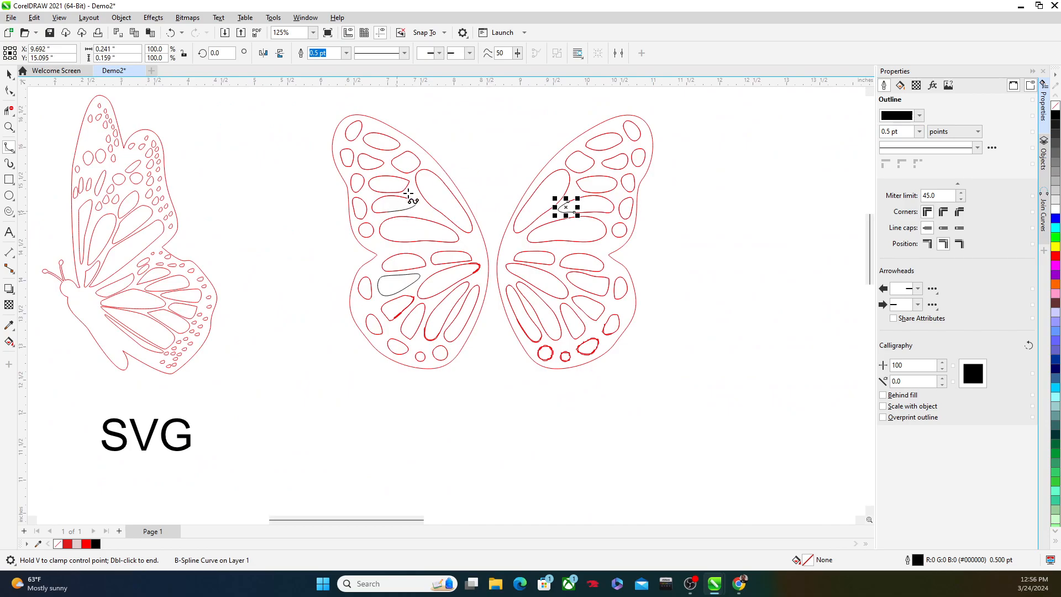
scroll(387, 288, up, 5)
scroll(383, 291, down, 2)
scroll(355, 296, down, 1)
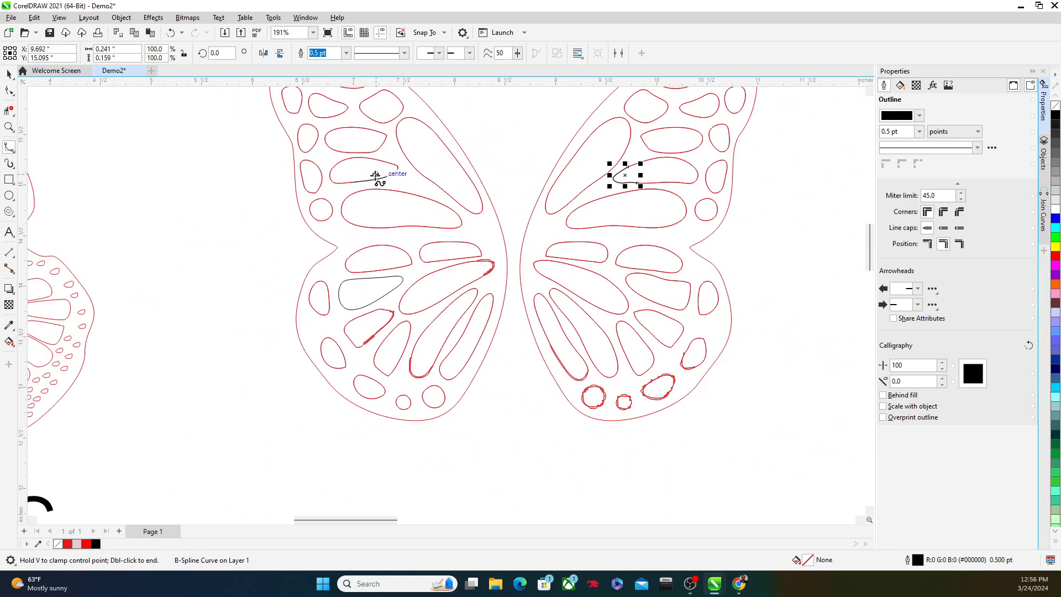
scroll(492, 229, down, 2)
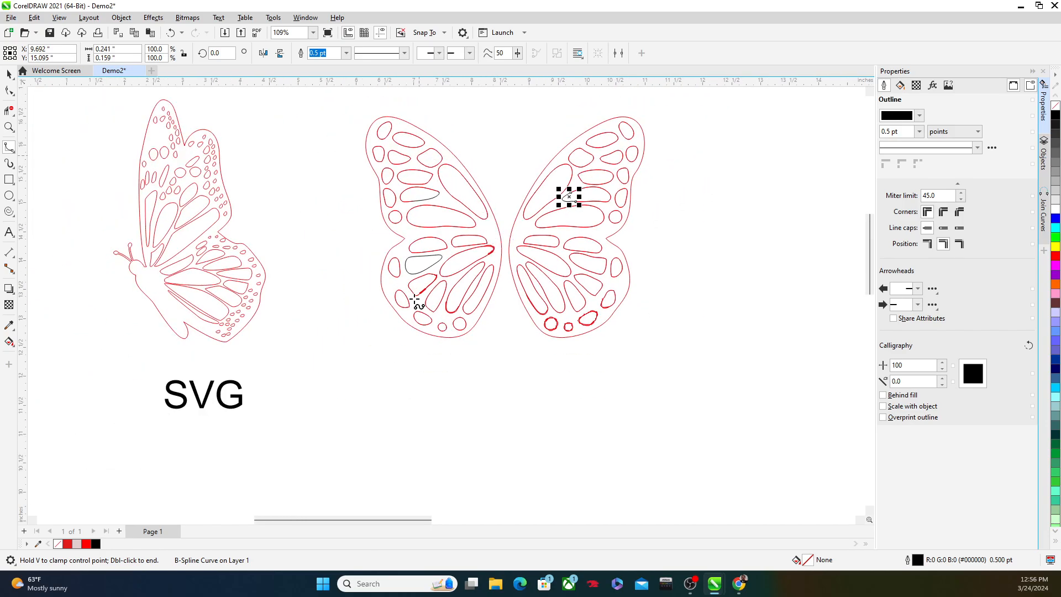
click(13, 77)
drag(292, 98, 704, 245)
drag(729, 388, 730, 388)
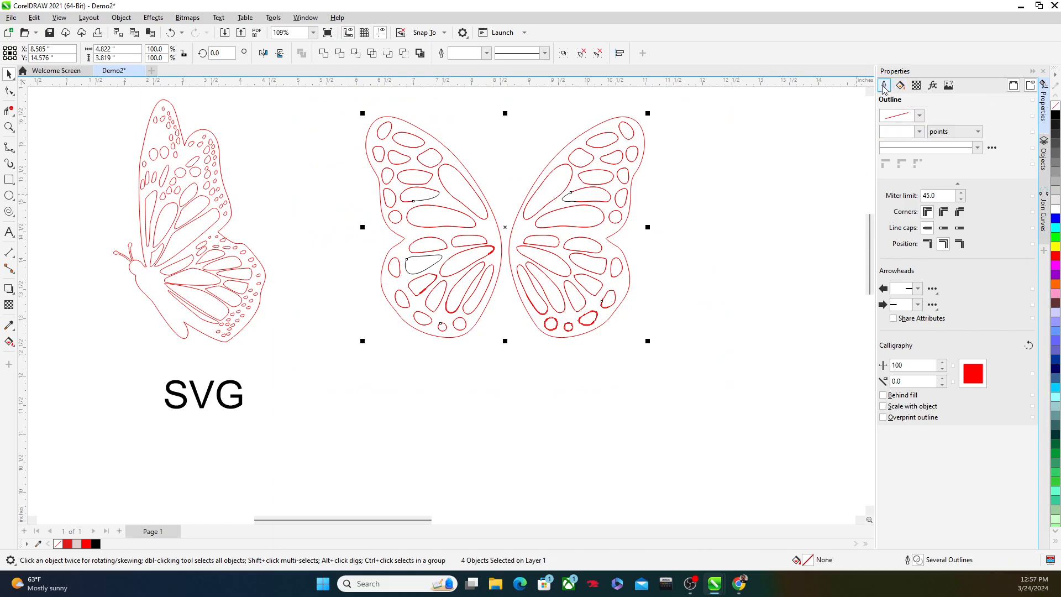
click(920, 133)
click(914, 148)
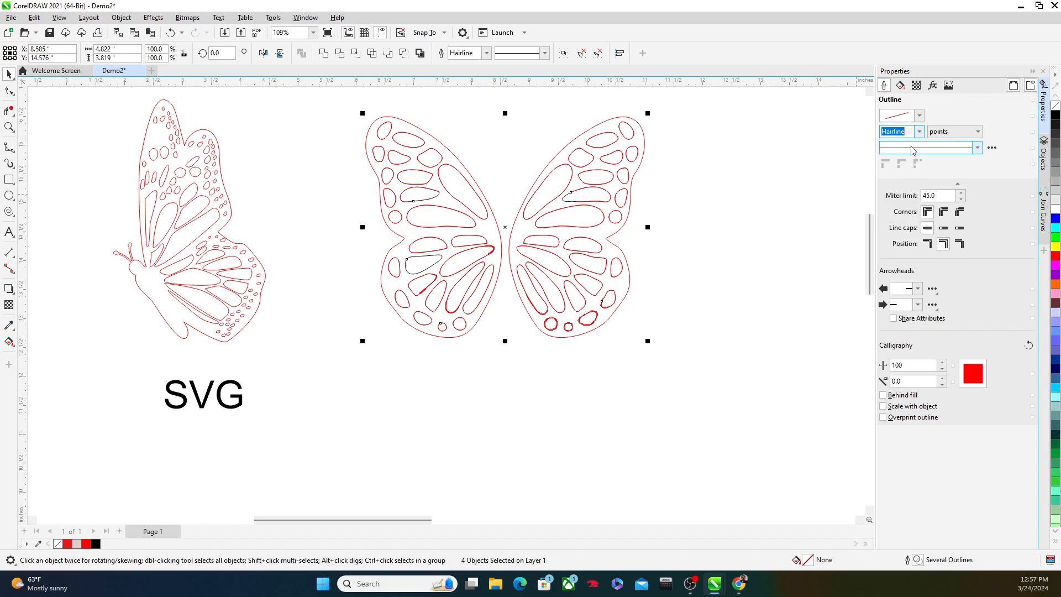
Step: Set the outline color of the selected butterfly and redrawn curves to red #FF0000, and deselect them
click(920, 116)
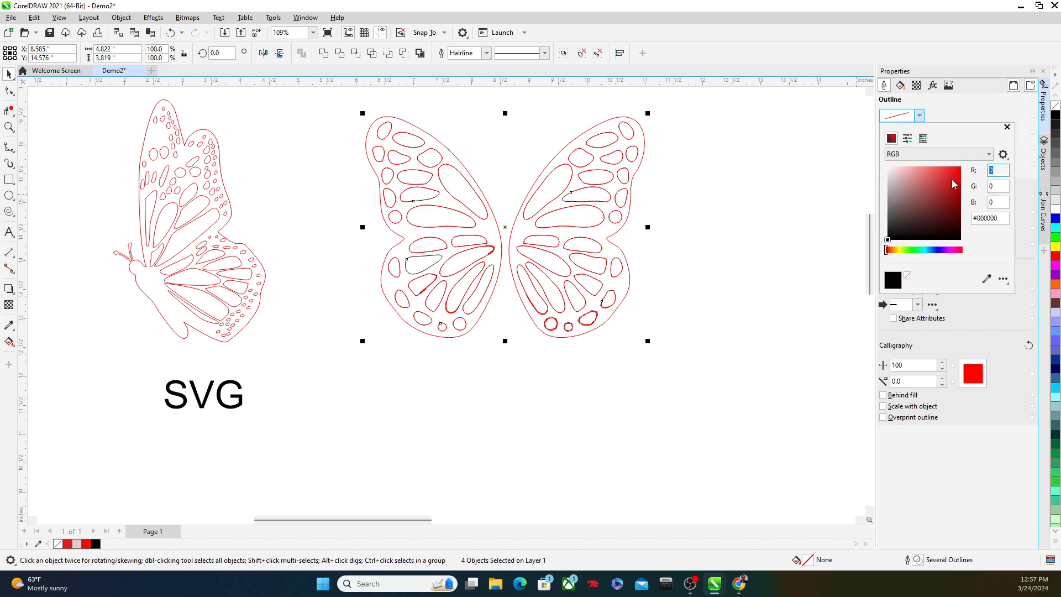
text(255)
key(Return)
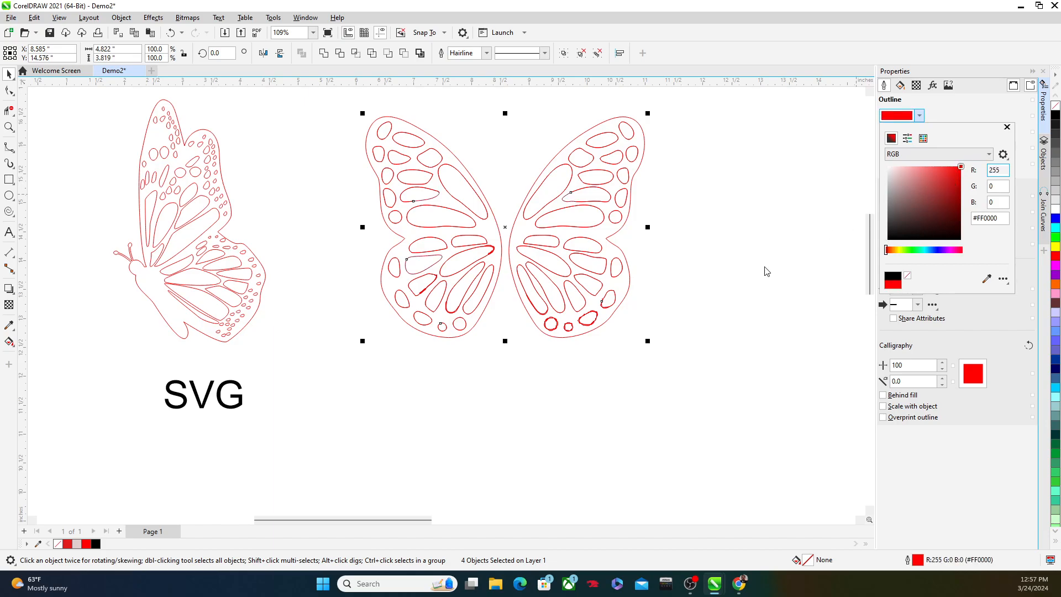
click(763, 271)
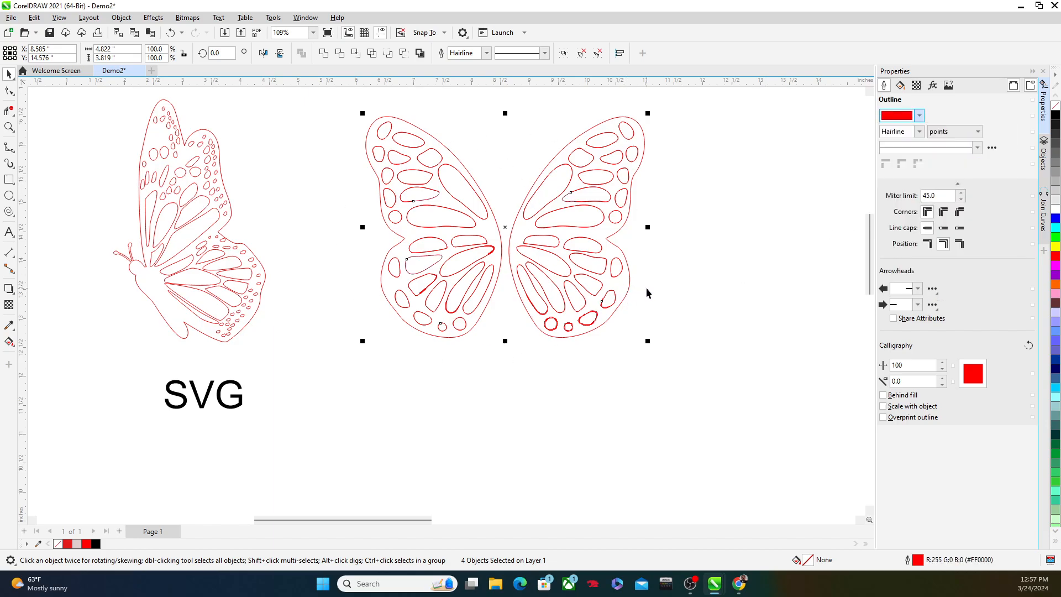
click(706, 313)
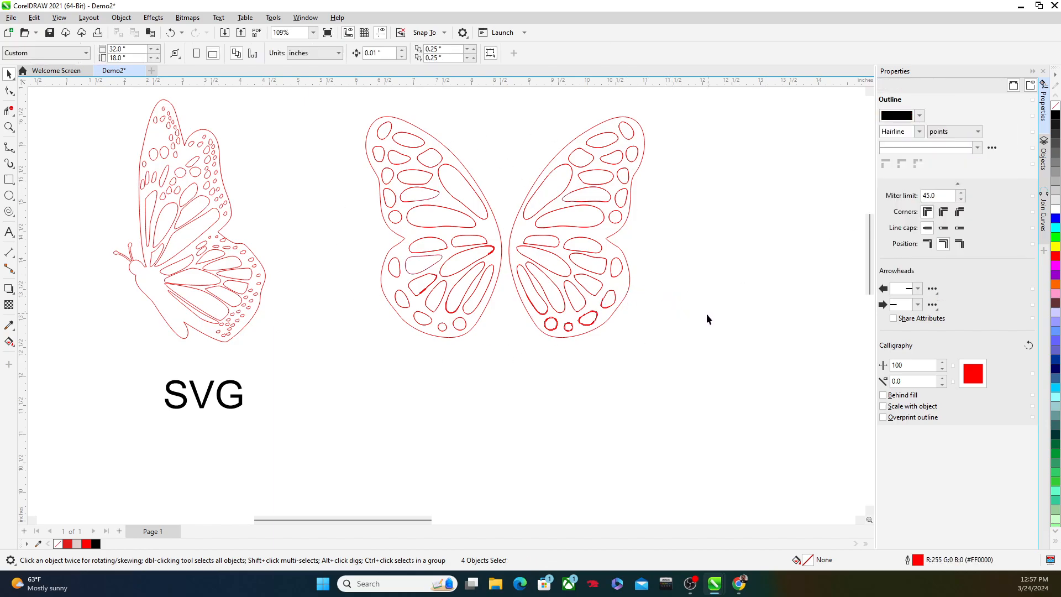
Step: Move the traced butterfly group down and to the right, away from the separately redrawn curves
click(512, 242)
drag(507, 229, 632, 381)
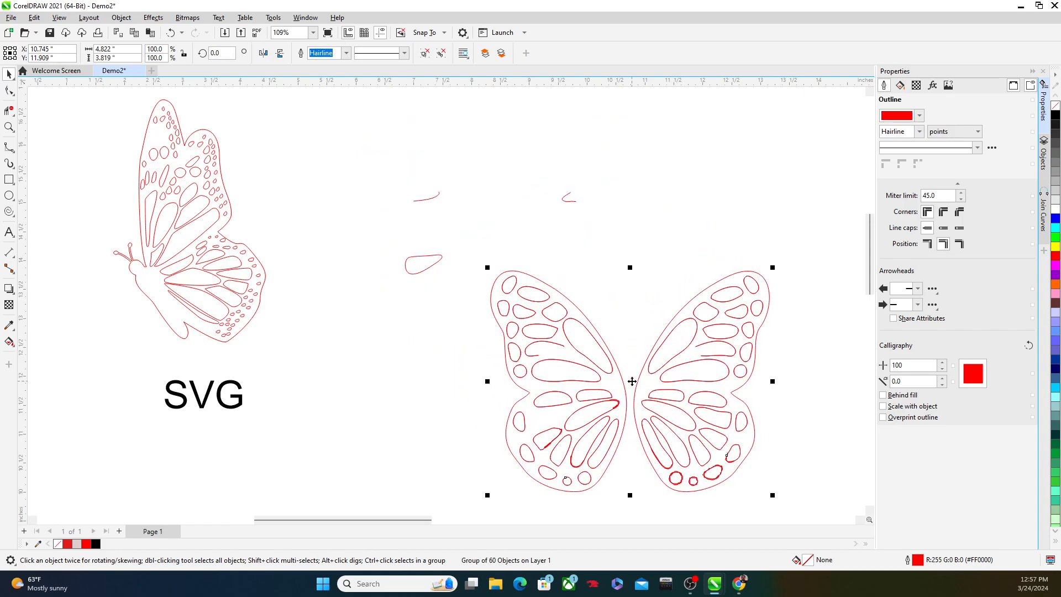
Step: Undo the traced butterfly group's move away from the redrawn curves, and deselect it
drag(457, 165, 407, 175)
drag(522, 178, 618, 231)
drag(381, 236, 452, 294)
click(472, 213)
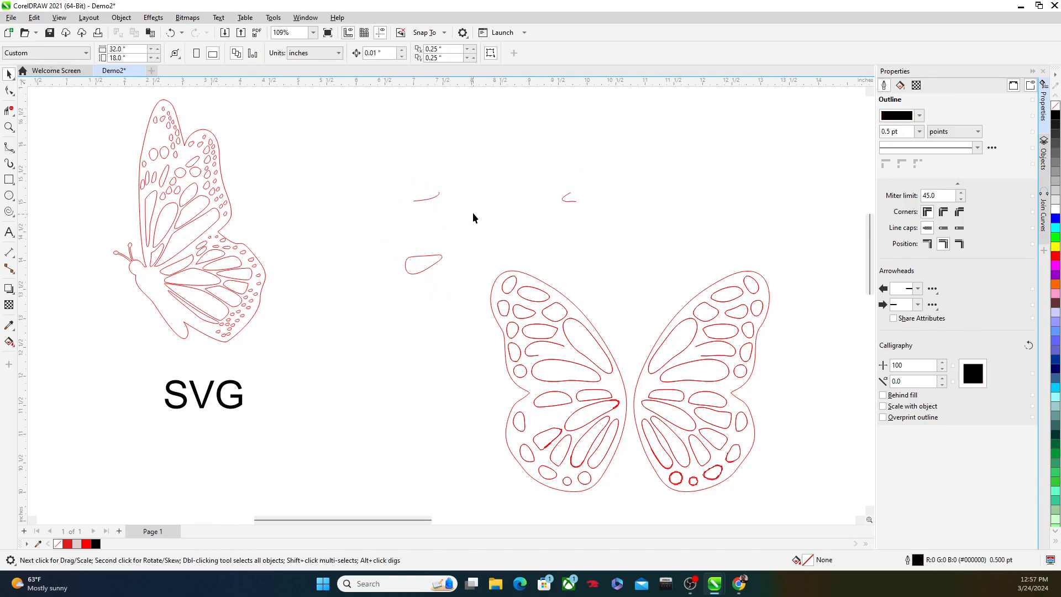
key(ctrl+z)
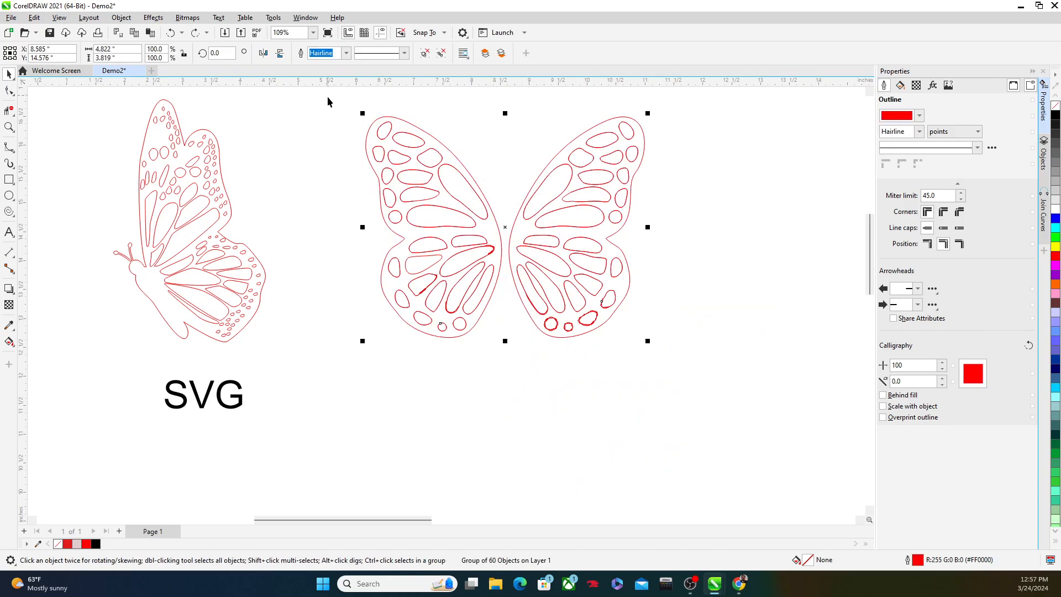
click(312, 96)
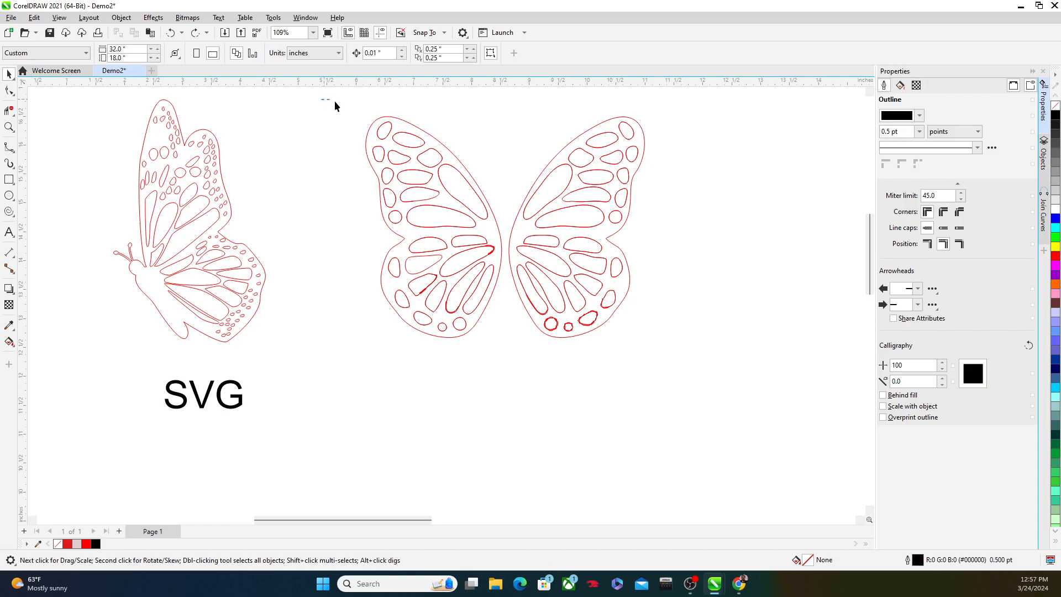
Step: Group the traced butterfly with its redrawn curves and move the group closer to the SVG butterfly
drag(719, 372, 719, 371)
right_click(563, 259)
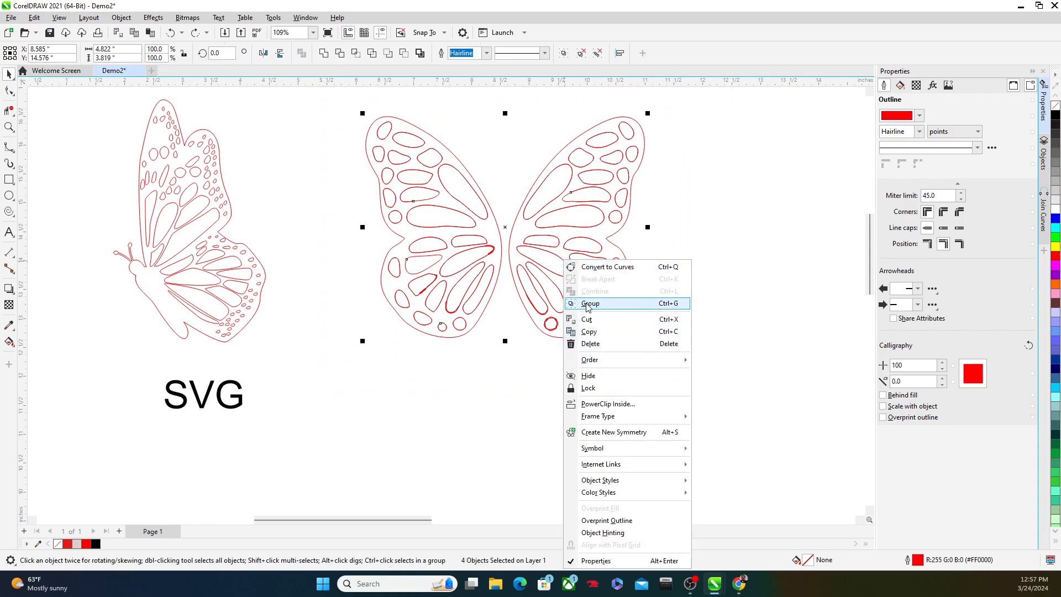
click(576, 305)
click(750, 382)
drag(510, 250, 636, 401)
drag(656, 411, 494, 268)
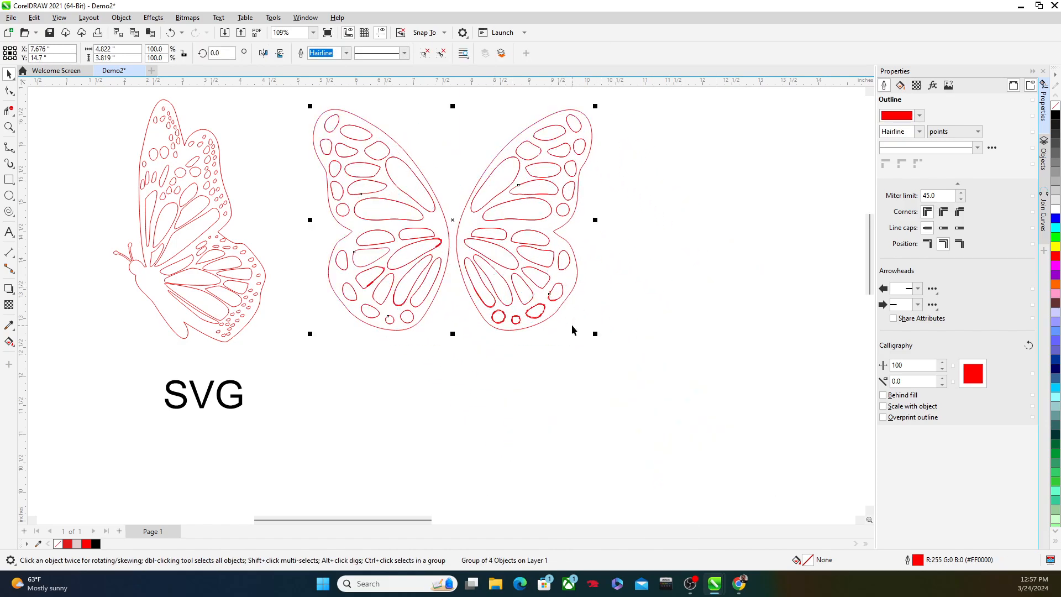
Step: Add the Arial text label "Autotrace" beneath the traced butterfly and enlarge it to about 59 pt
scroll(571, 329, up, 10)
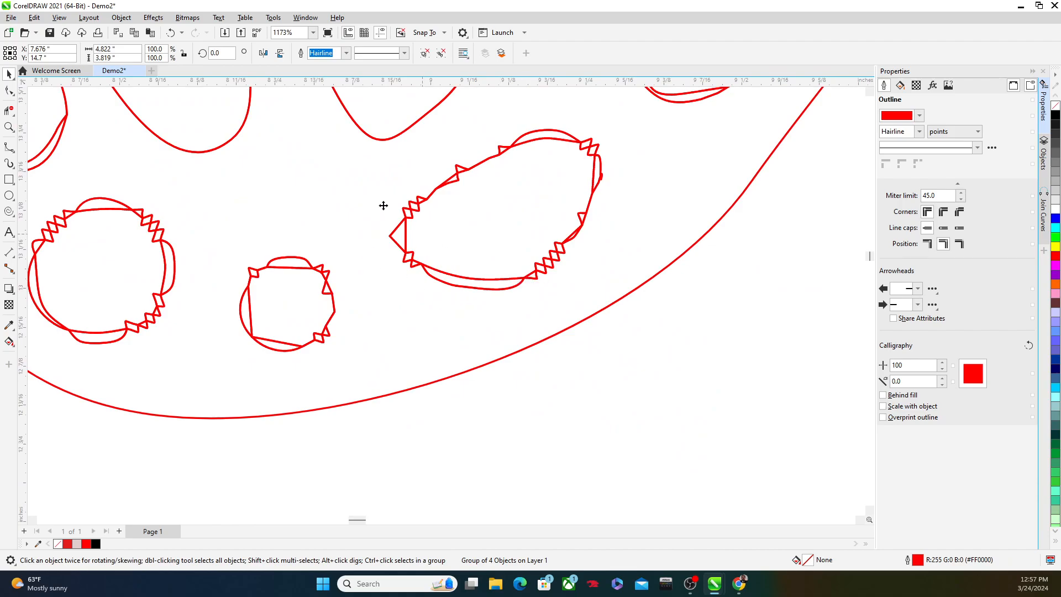
scroll(520, 281, down, 6)
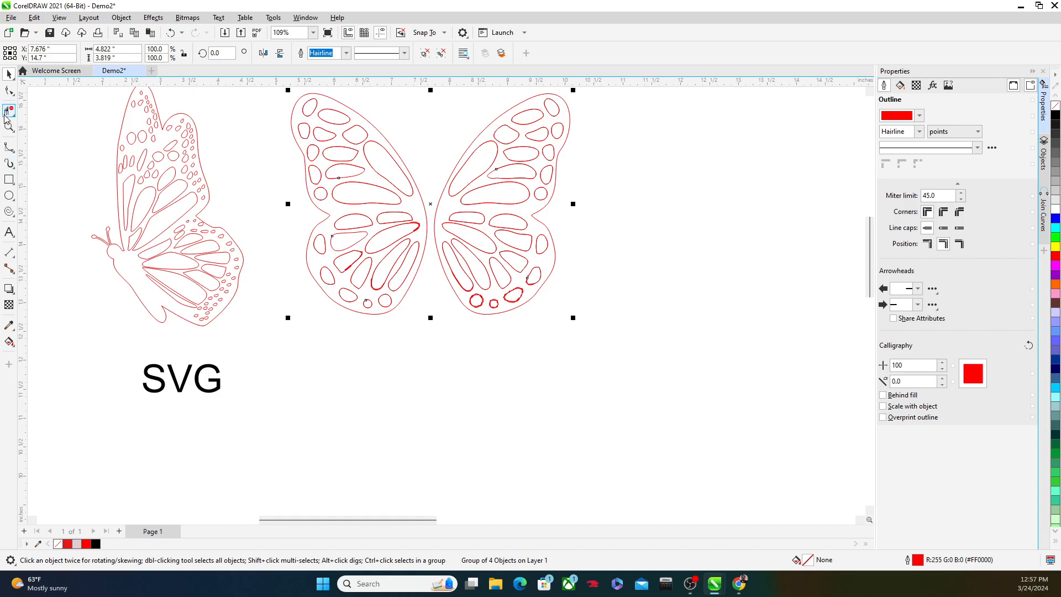
click(11, 234)
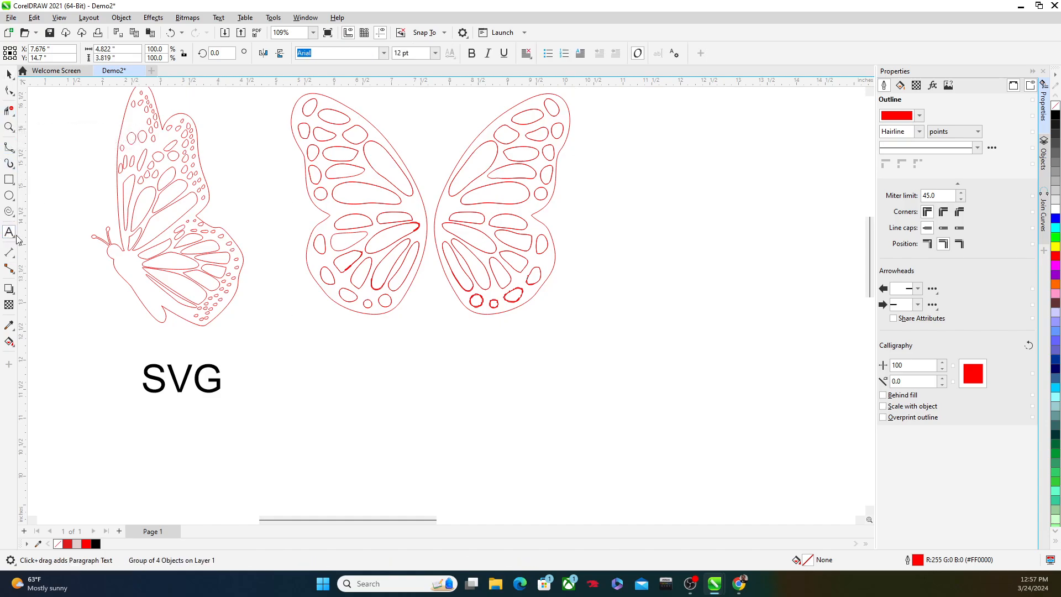
click(344, 347)
text(Autotr)
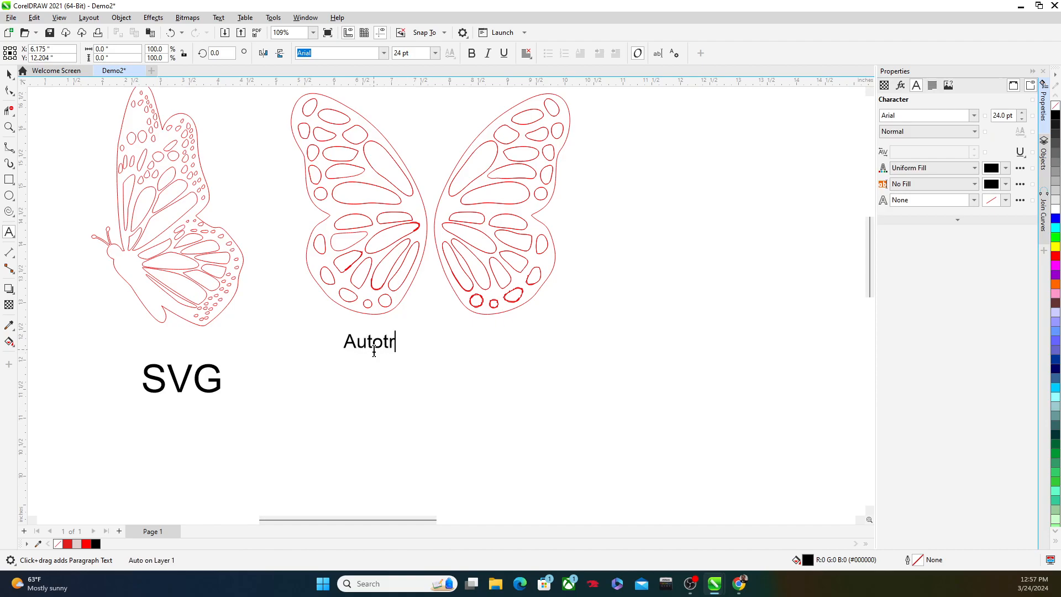
text(ace)
click(407, 346)
drag(428, 352, 517, 399)
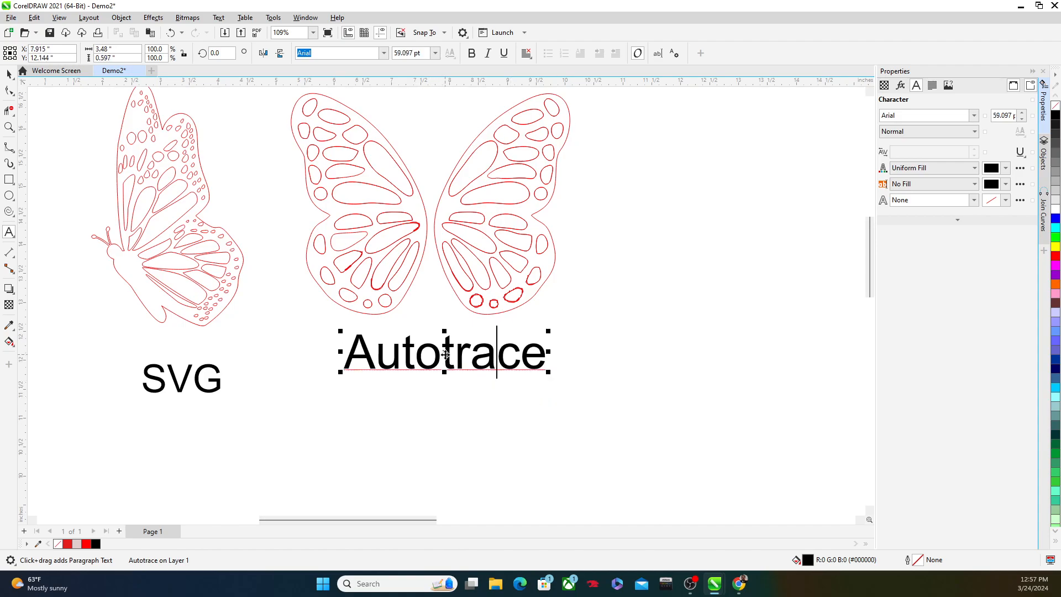
click(526, 388)
scroll(466, 439, down, 2)
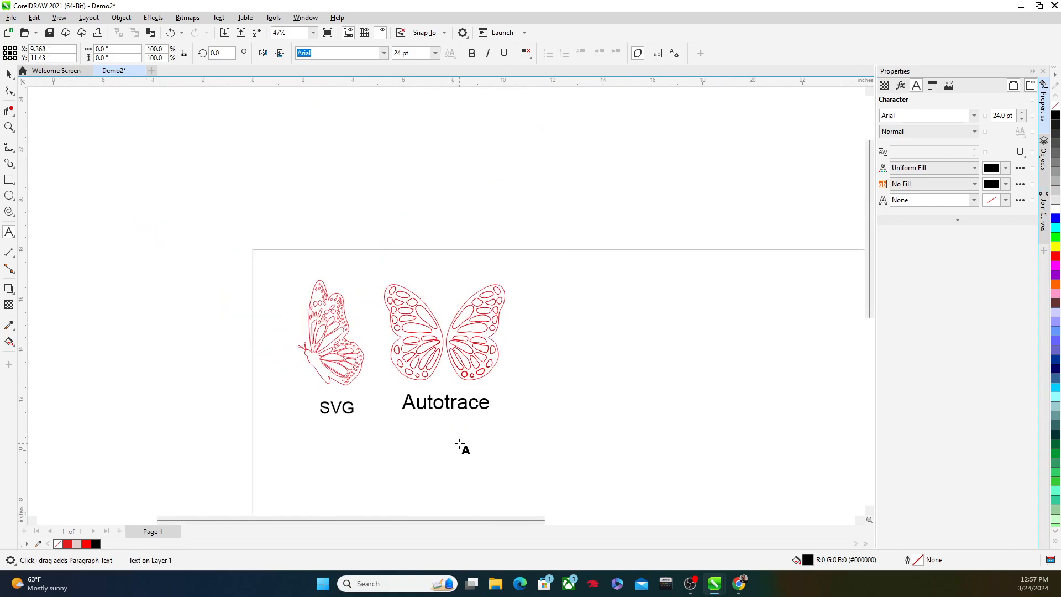
Step: Switch to Chrome and show the "mickey silhouette" Google search results
mouse_move(716, 577)
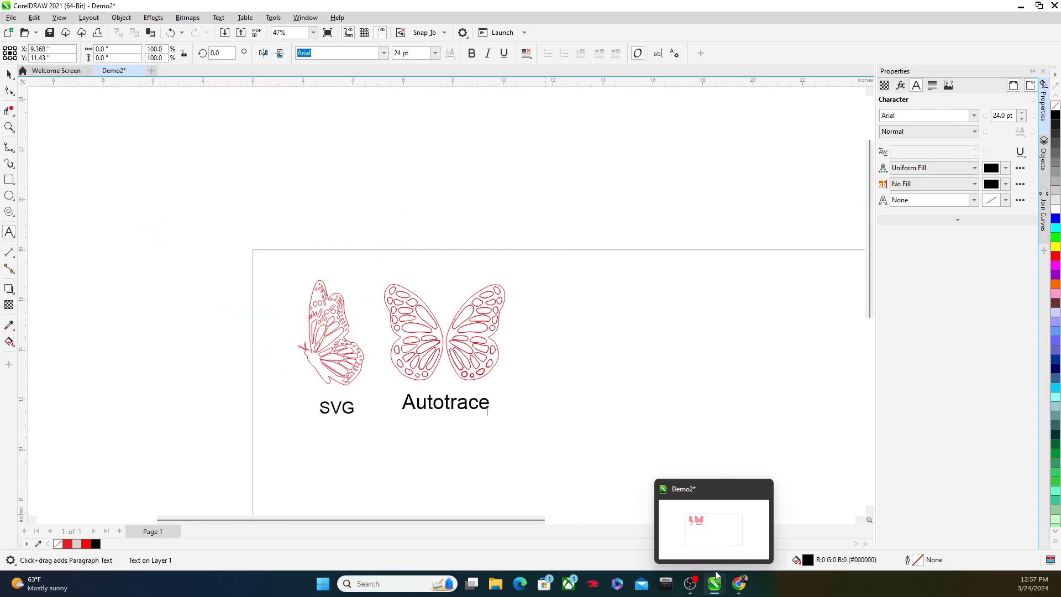
click(740, 581)
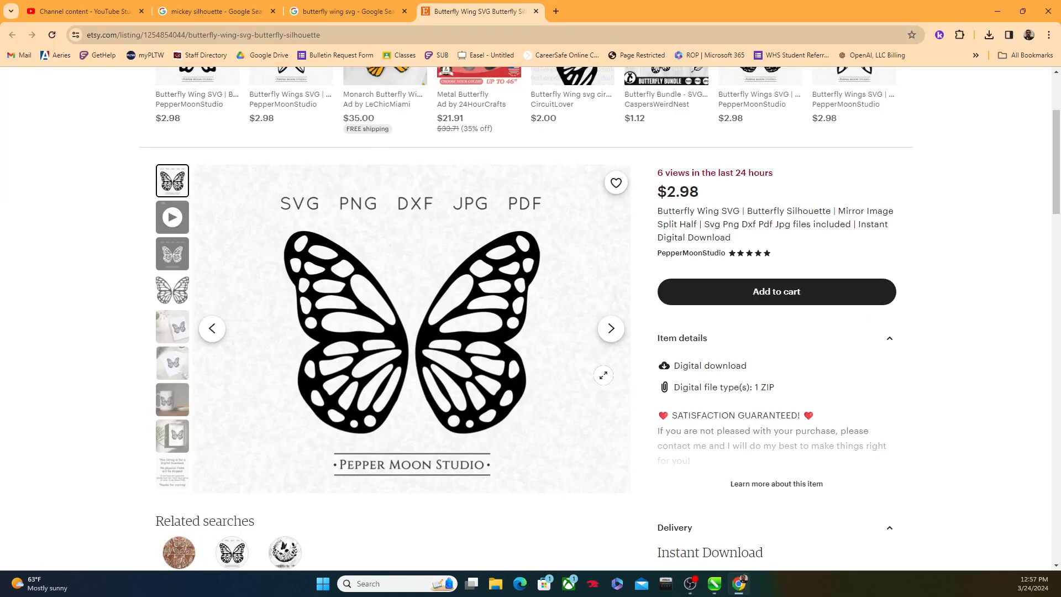
click(238, 11)
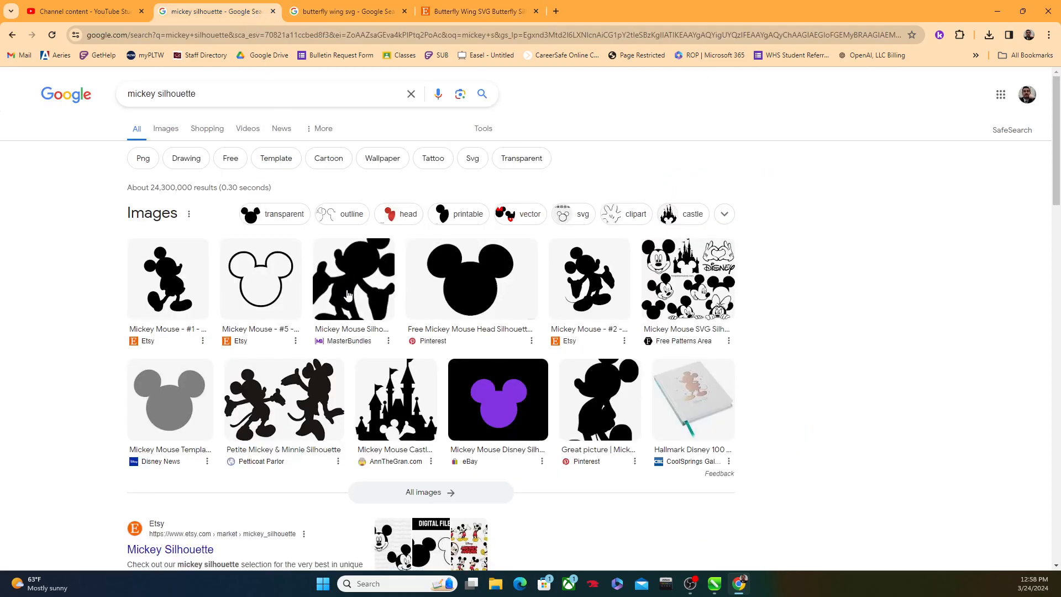
click(174, 276)
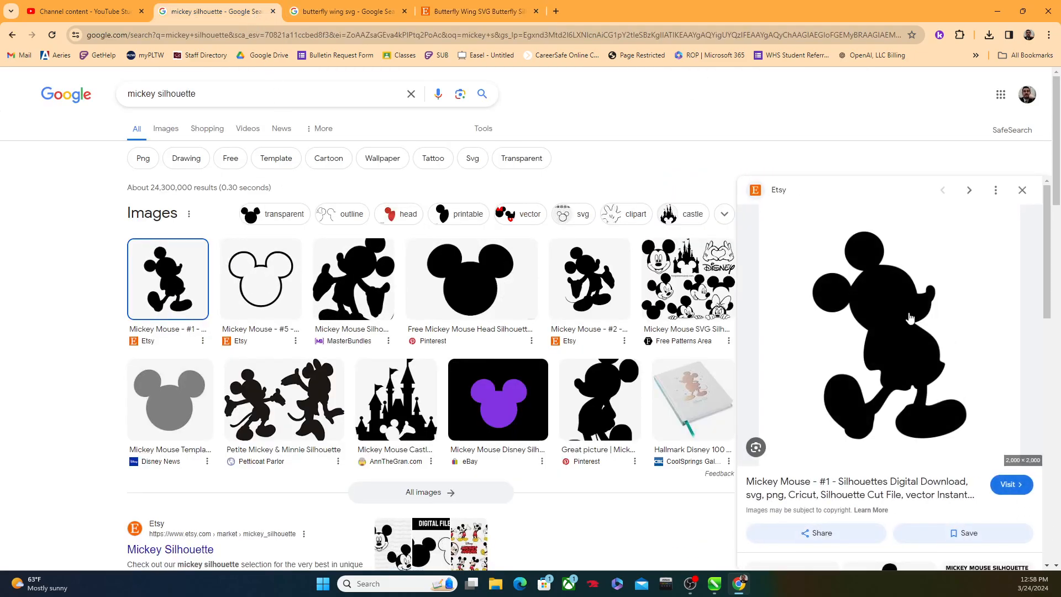
right_click(881, 333)
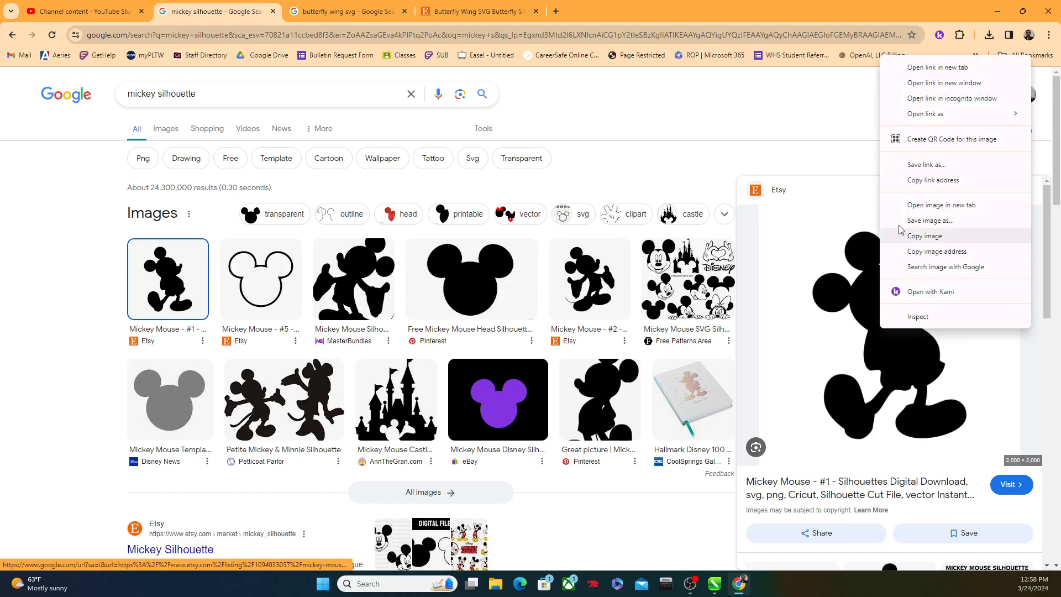
click(931, 220)
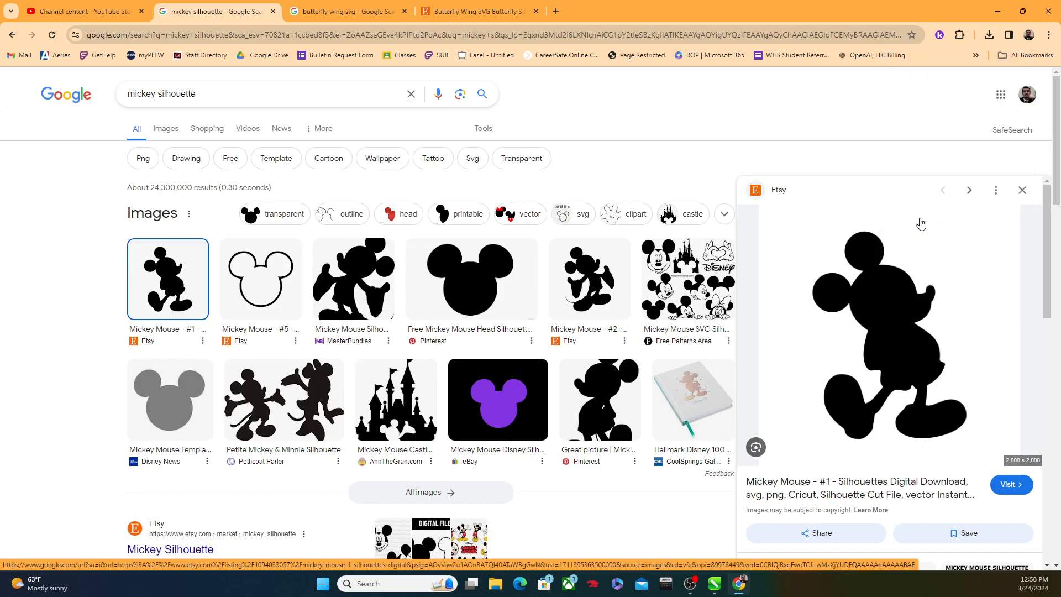
click(488, 280)
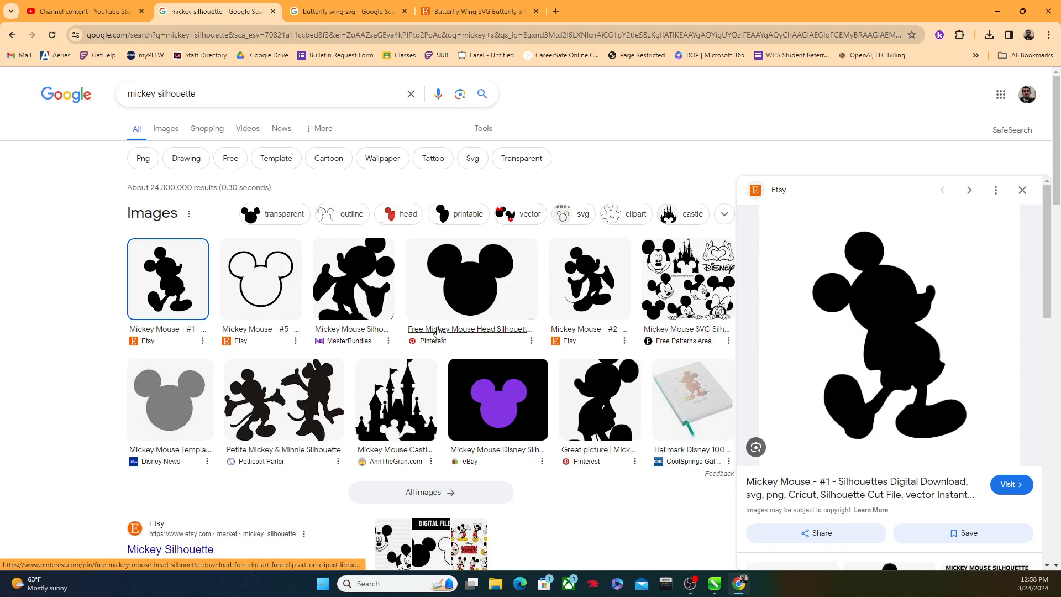
click(358, 310)
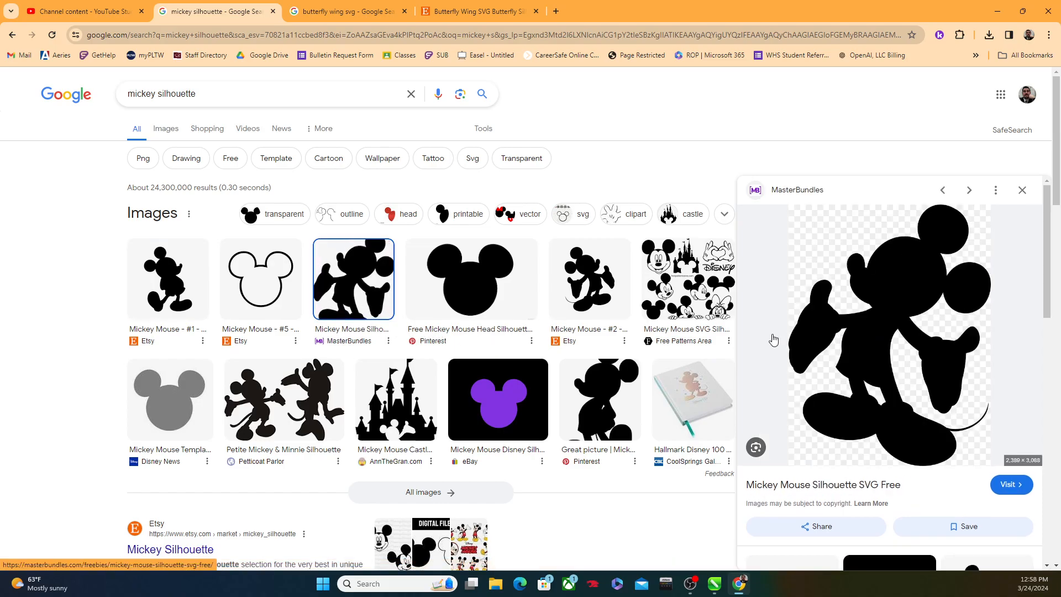
right_click(908, 331)
click(809, 223)
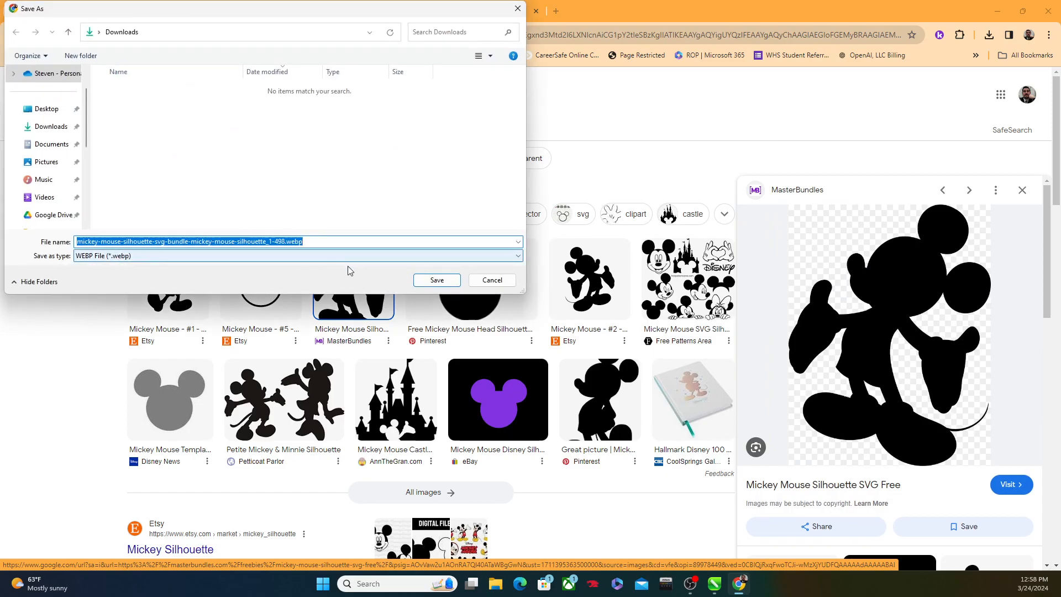
click(488, 278)
click(574, 300)
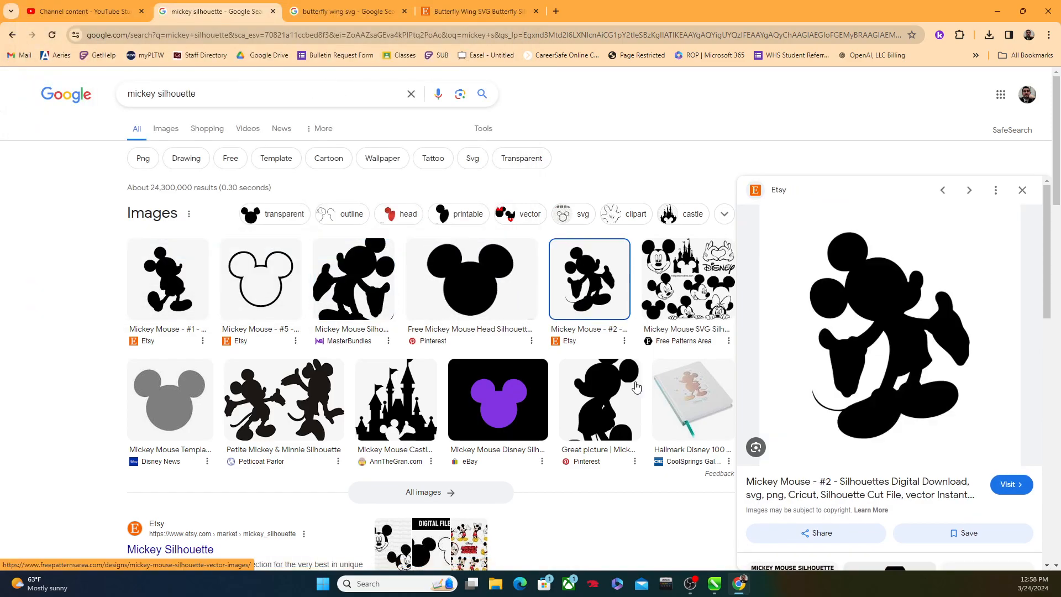
Step: Save the Pinterest Mickey Mouse silhouette image to the Downloads folder as mickey.jpg
click(601, 397)
right_click(841, 359)
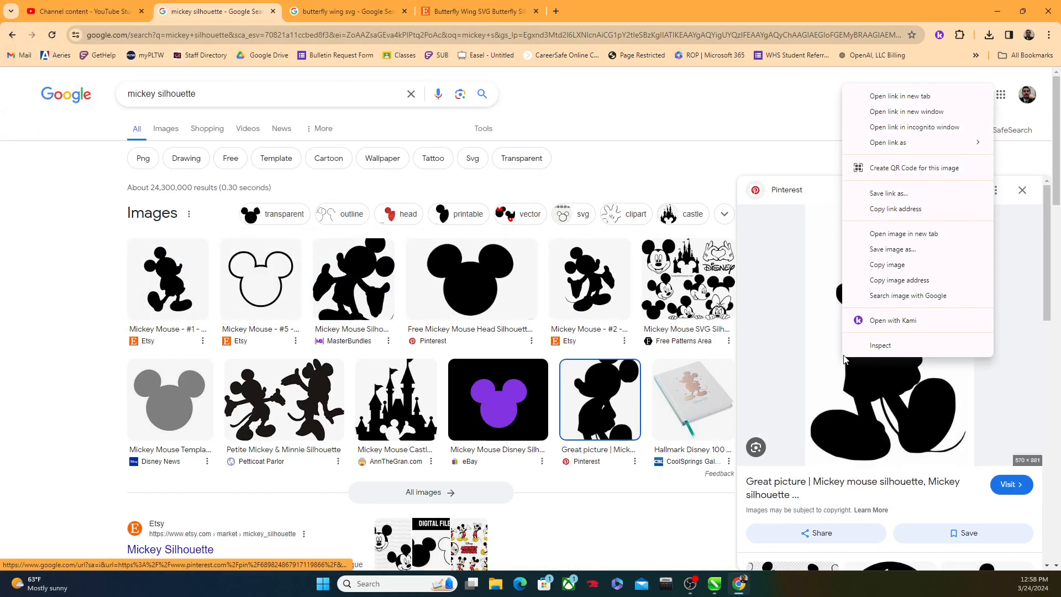
click(892, 249)
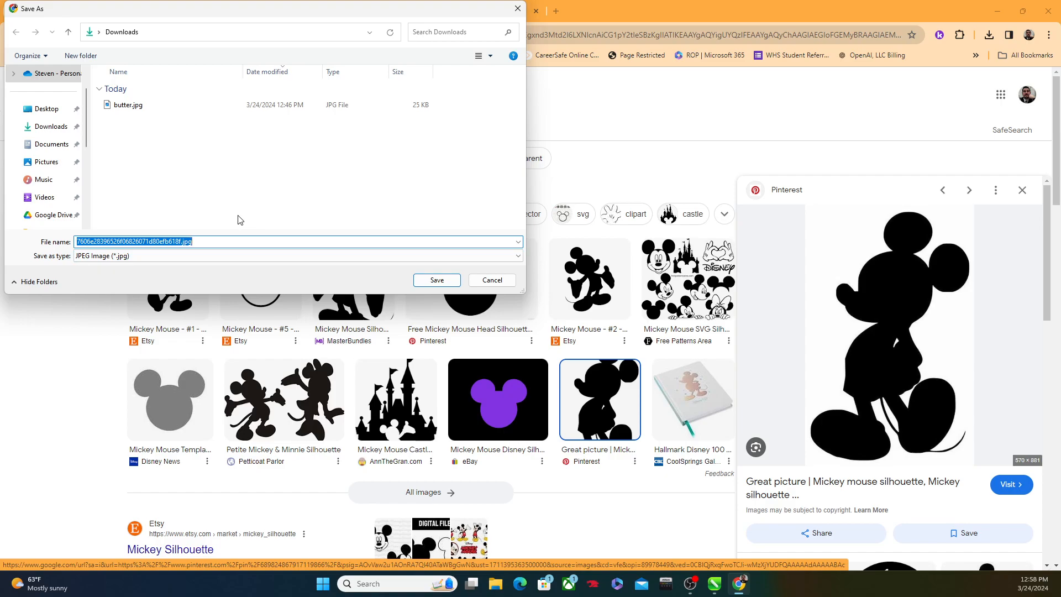
text(michey)
key(Return)
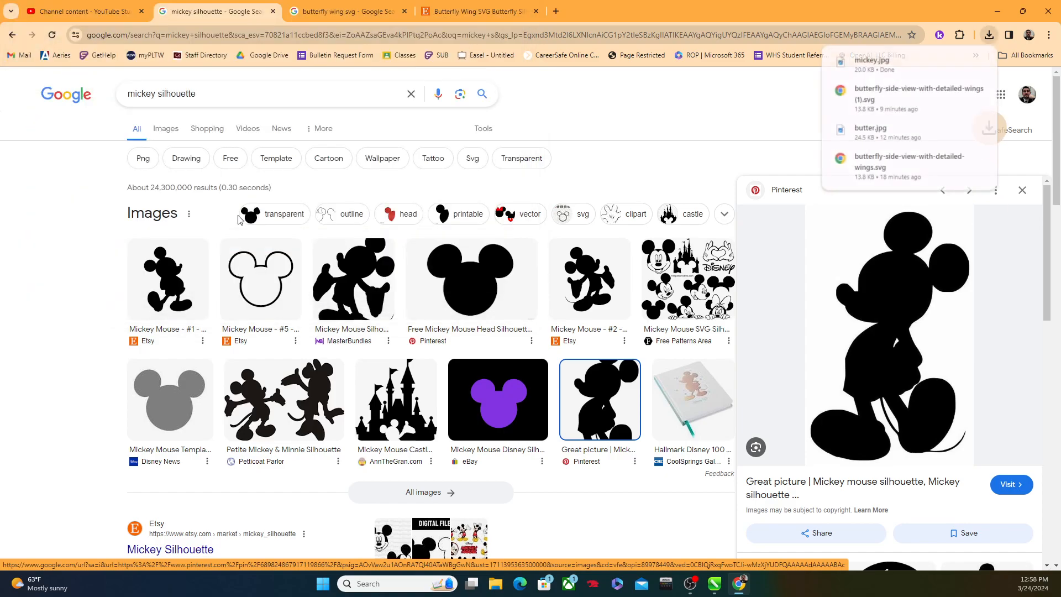
Step: Switch to CorelDRAW and try to import mickey.jpg from the Downloads folder
click(714, 583)
click(11, 17)
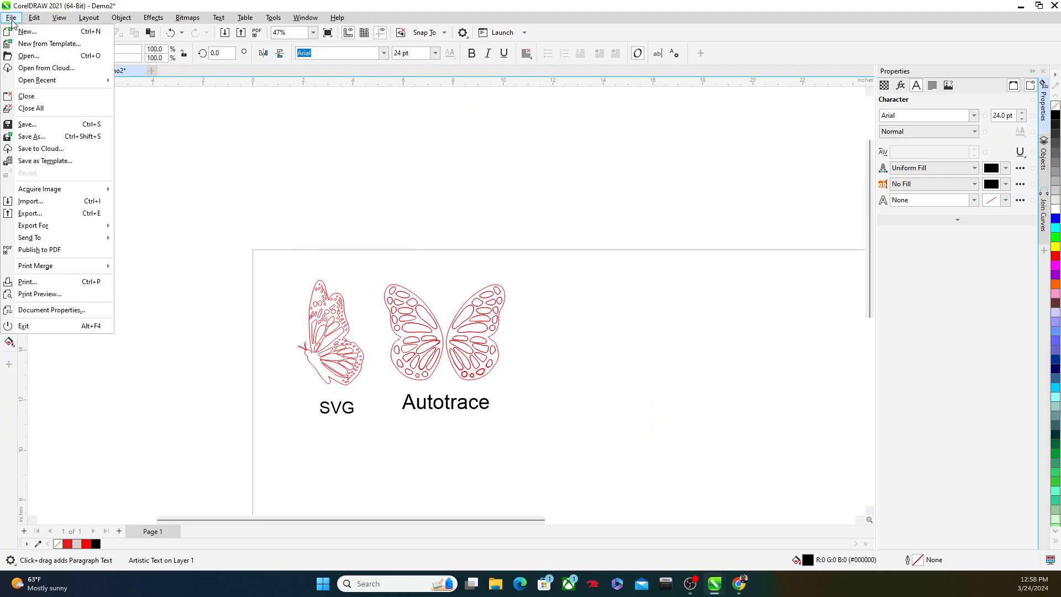
click(31, 202)
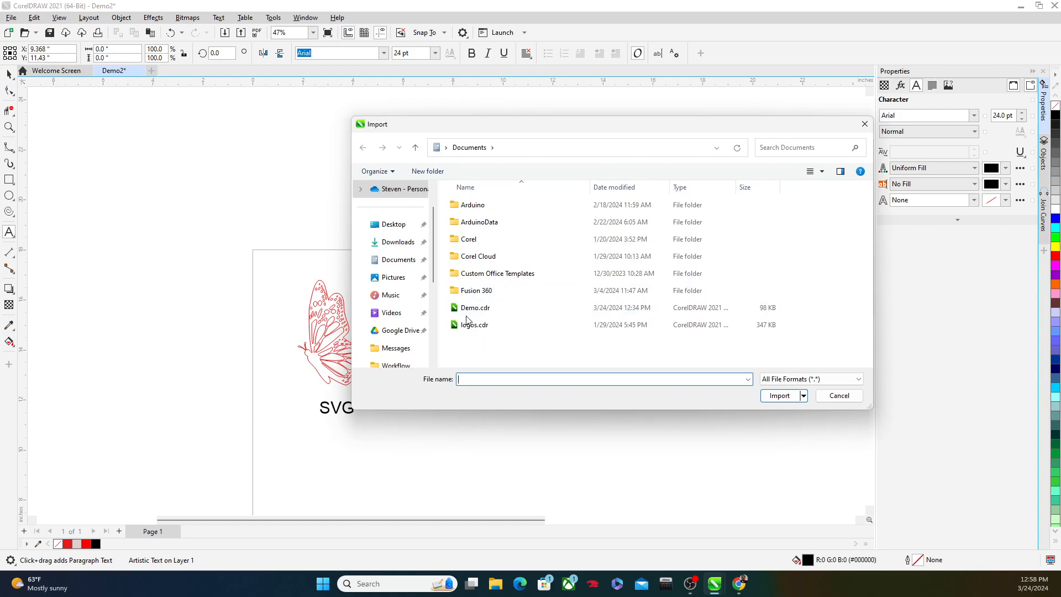
click(414, 250)
click(489, 220)
double_click(489, 220)
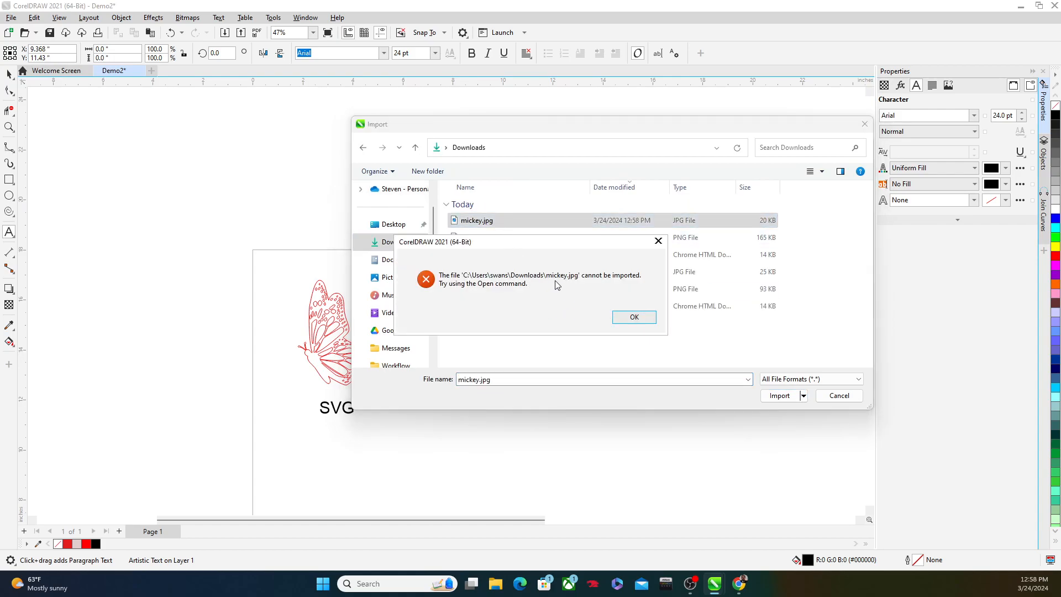
click(631, 323)
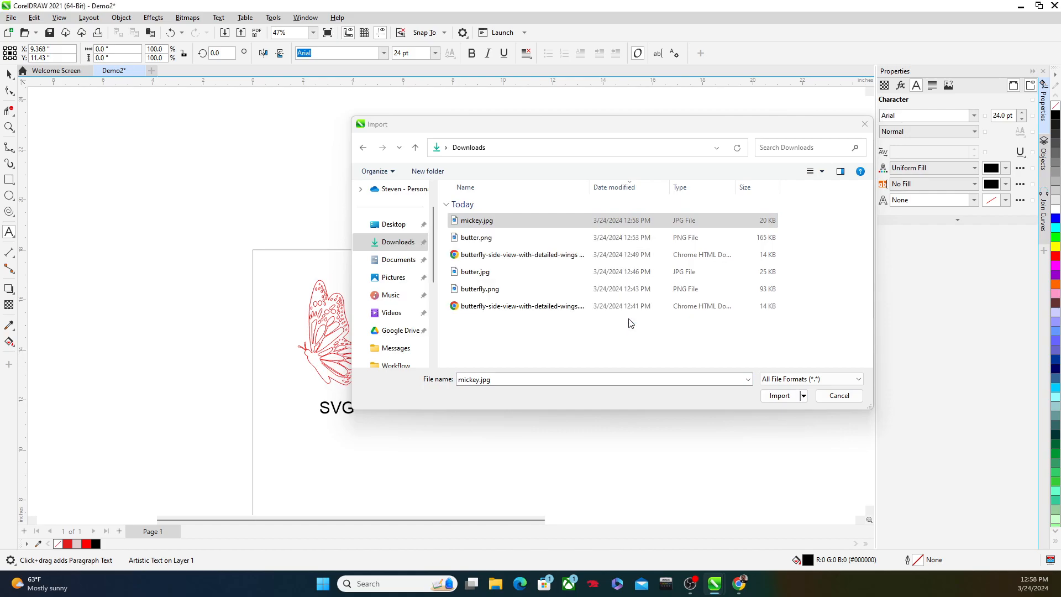
click(865, 124)
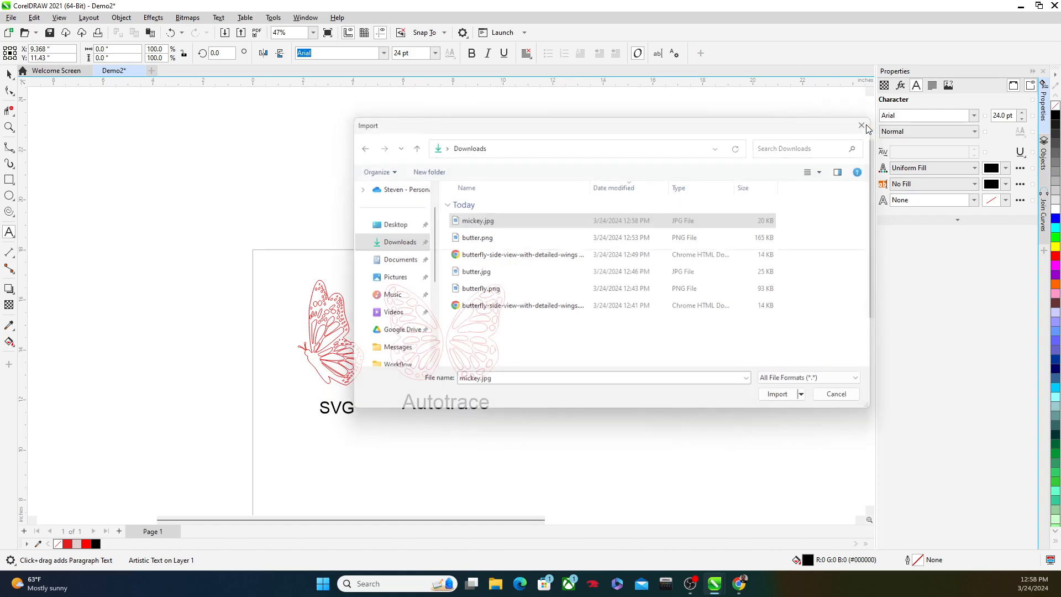
Step: Restore down the CorelDRAW window and place mickey.jpg in the drawing from File Explorer's Downloads folder
double_click(761, 9)
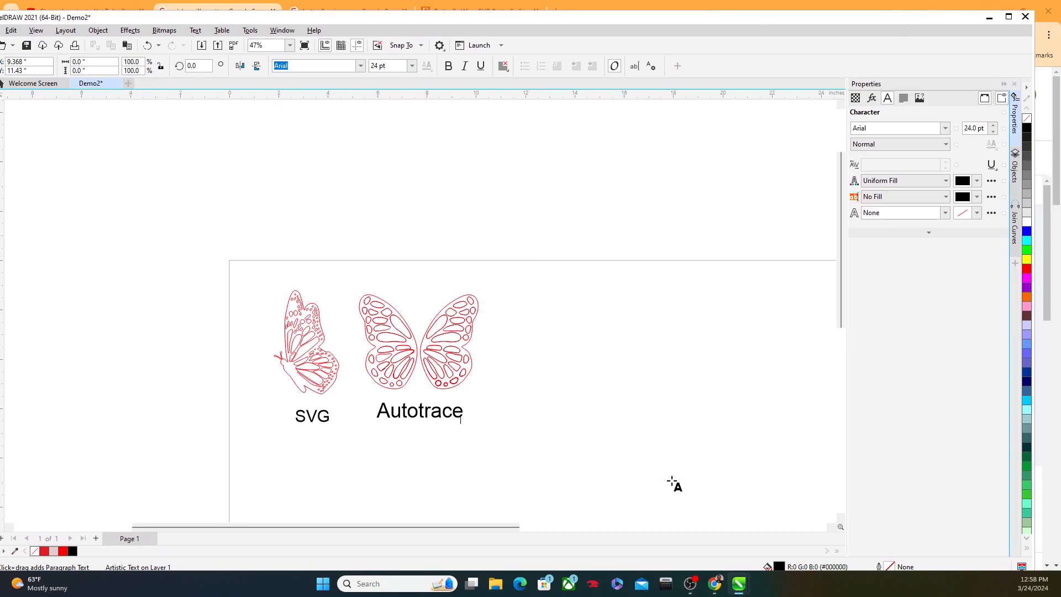
click(497, 589)
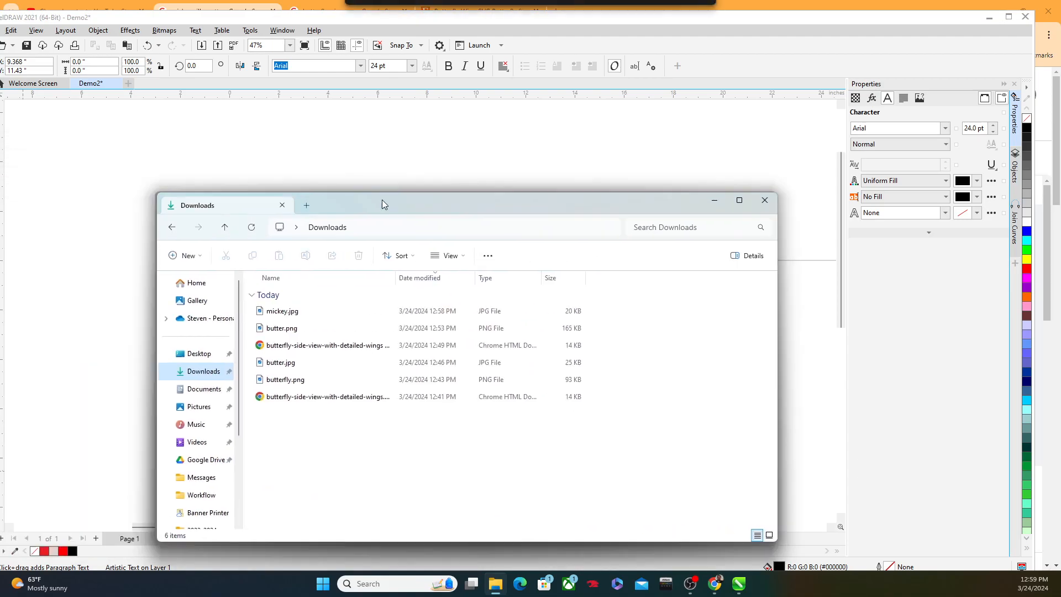
drag(334, 198, 755, 151)
drag(655, 257, 504, 359)
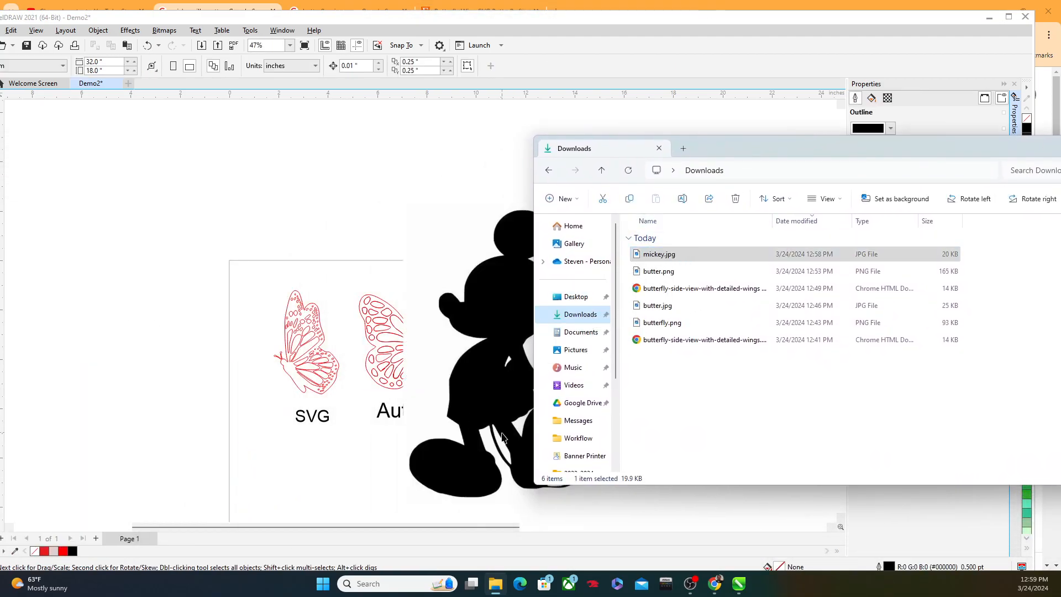
drag(991, 156, 760, 174)
click(912, 161)
Step: Scale the Mickey bitmap to about 4.19 by 6.47 inches and place it just right of the Autotrace butterfly
scroll(556, 257, down, 4)
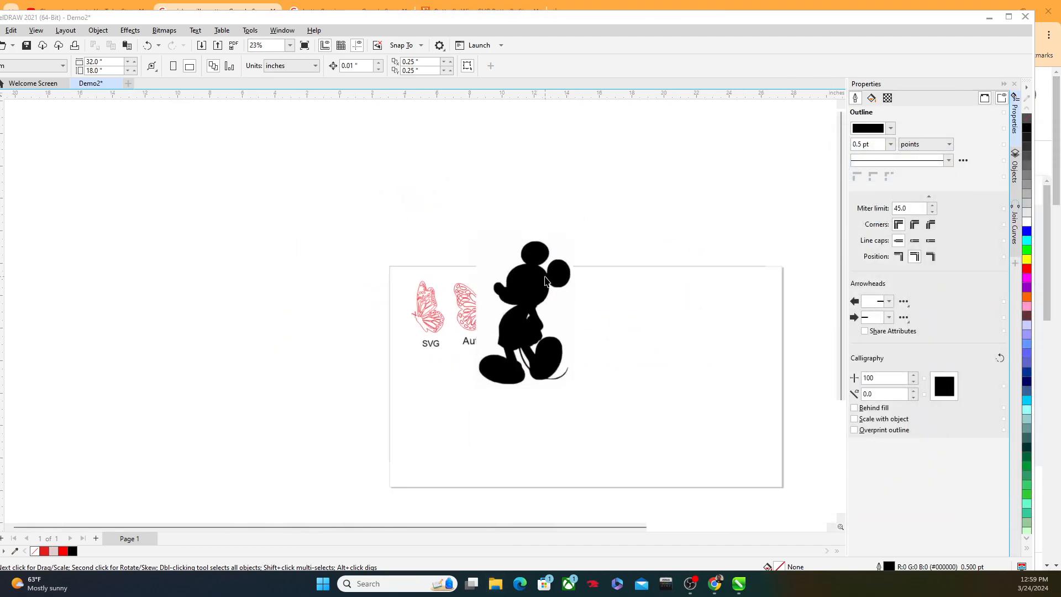
drag(542, 286, 650, 318)
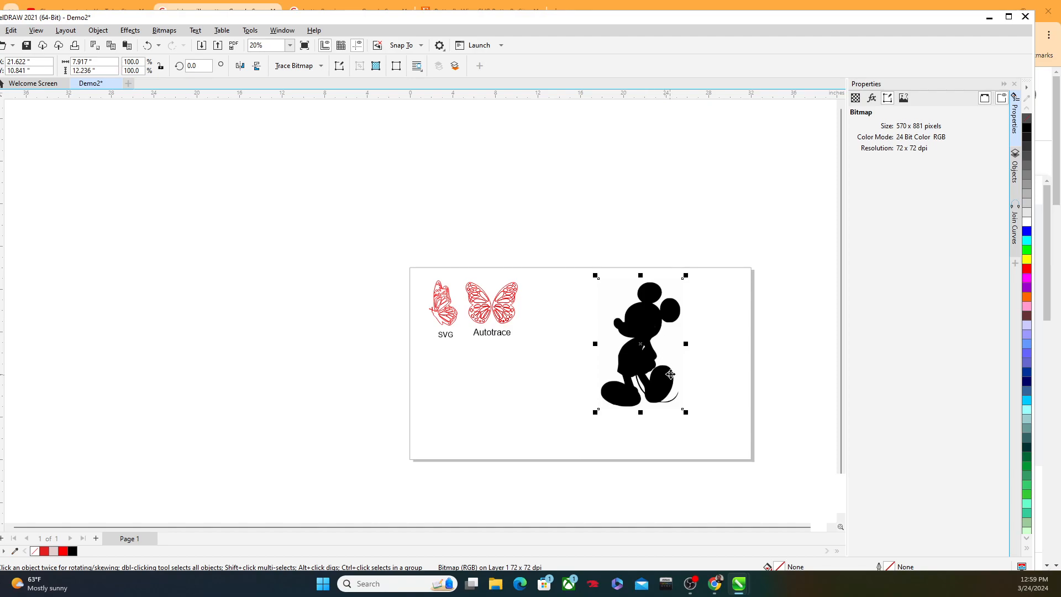
scroll(670, 377, up, 1)
drag(685, 418, 636, 344)
drag(610, 305, 553, 299)
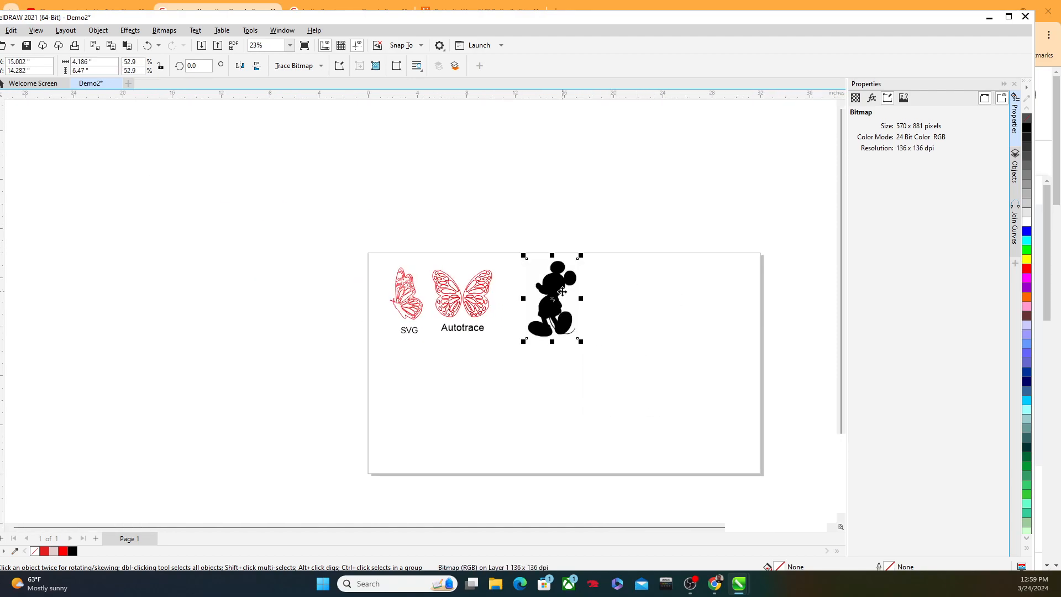
Step: Replace the scaled Mickey bitmap with a fresh full-size mickey.jpg from the Downloads folder, placed right of the butterflies
key(Delete)
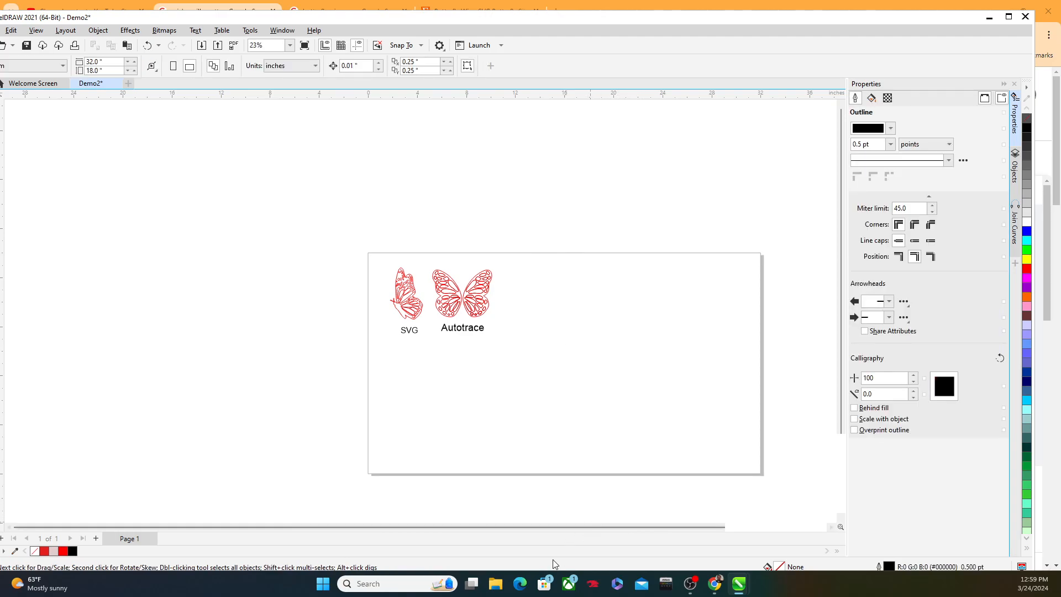
click(495, 585)
drag(492, 170, 0, 119)
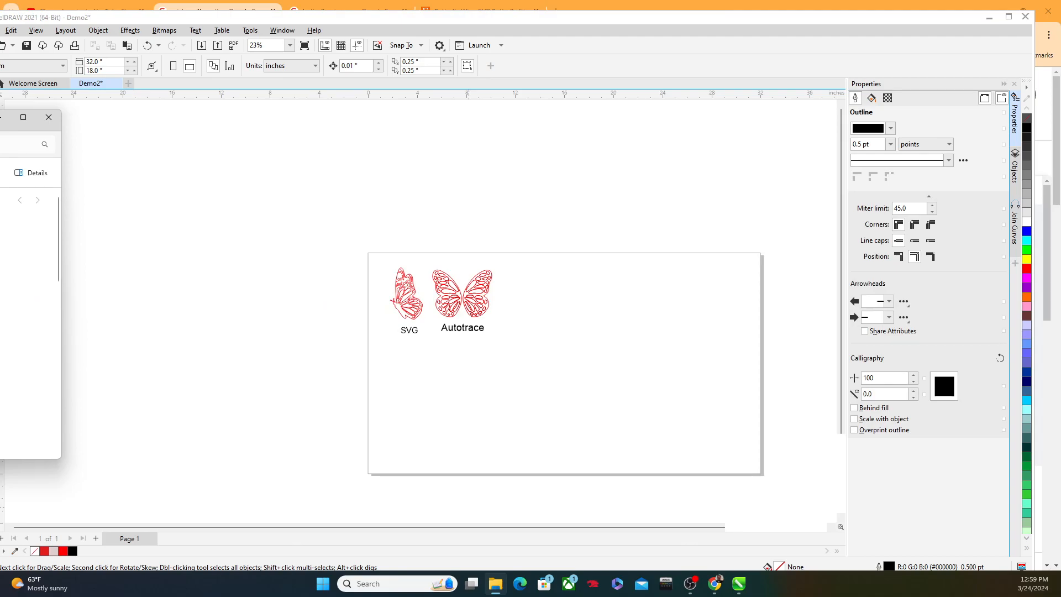
click(0, 288)
drag(0, 121, 441, 170)
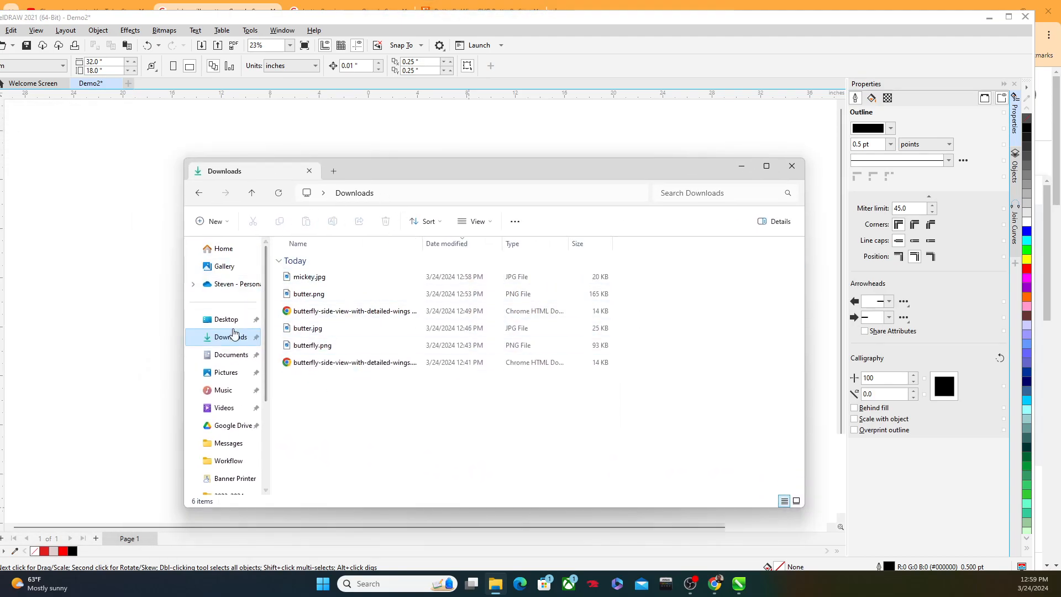
drag(369, 182, 681, 159)
drag(613, 254, 420, 412)
drag(912, 152, 786, 186)
click(976, 177)
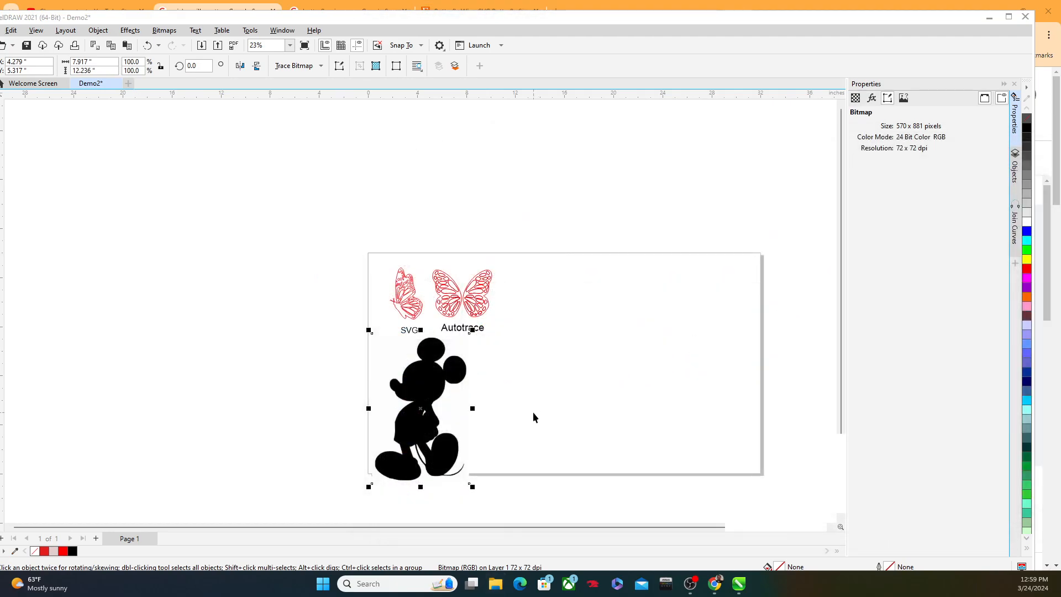
drag(416, 408, 628, 334)
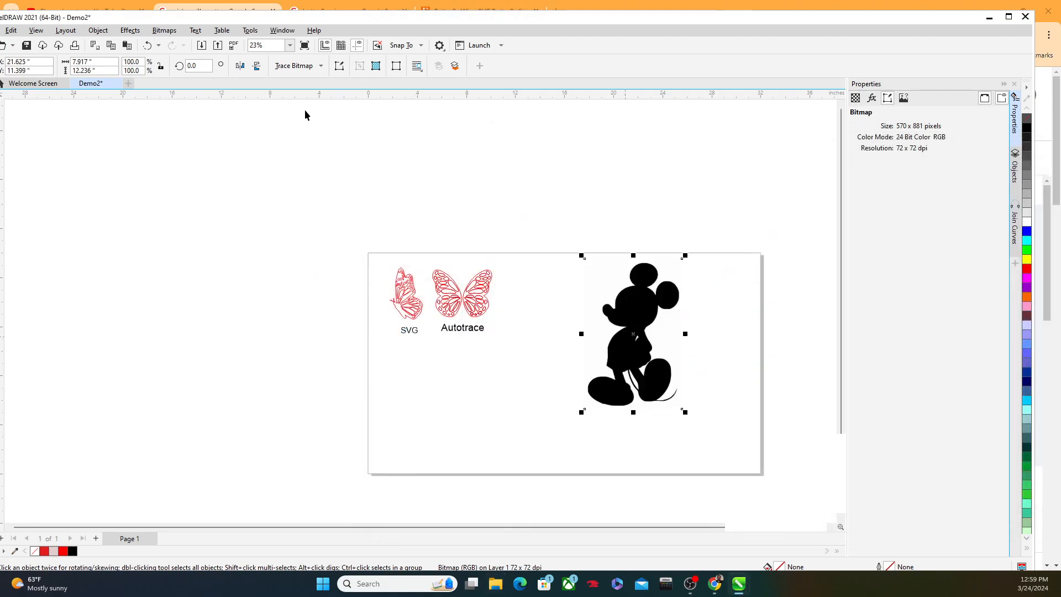
Step: Trace the Mickey bitmap with an Outline Trace set to Line art, keeping the default trace settings
click(301, 66)
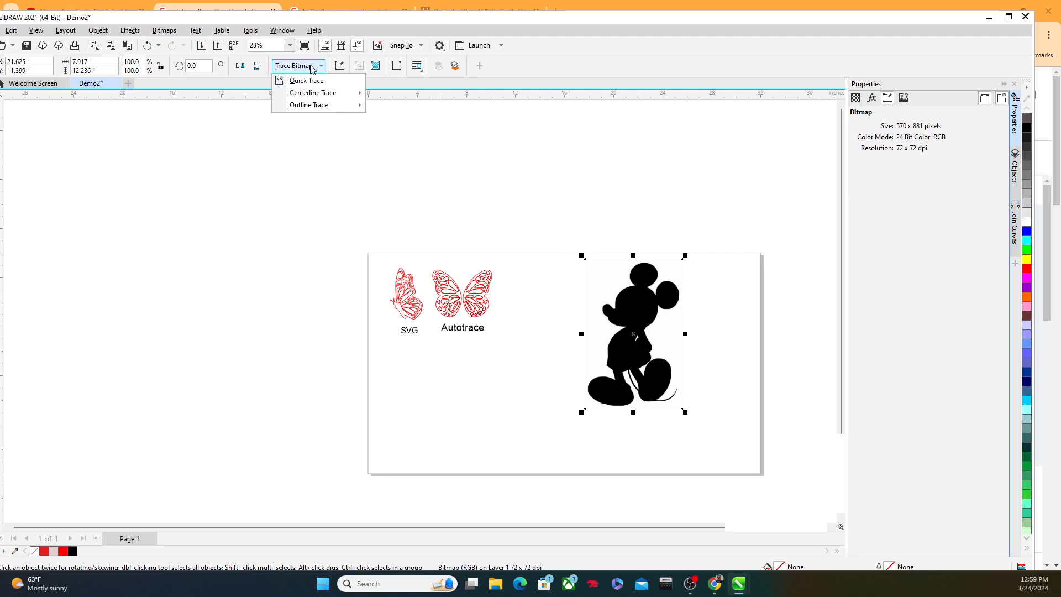
click(570, 179)
click(659, 310)
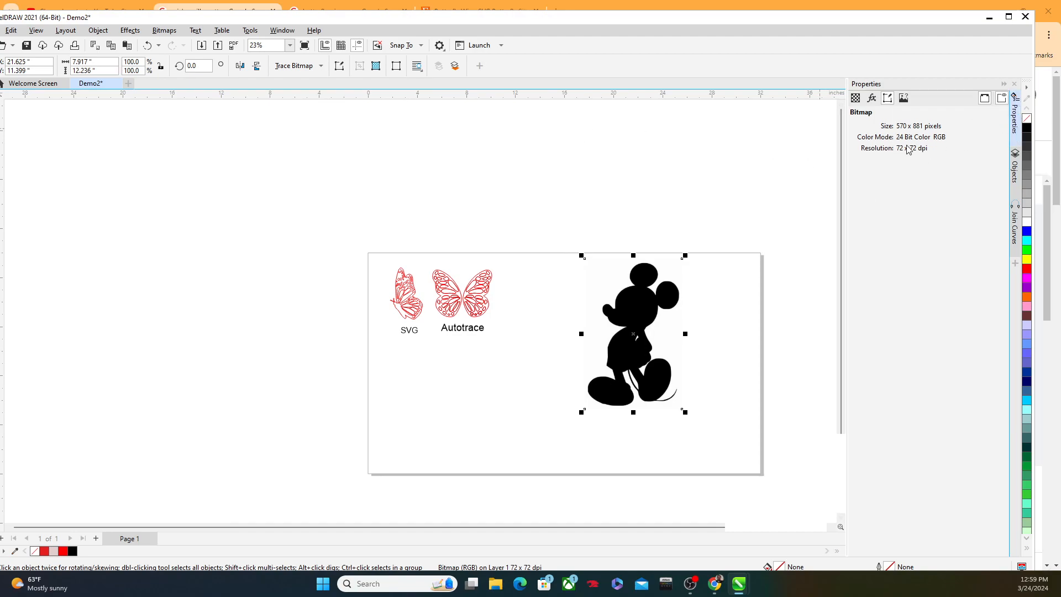
click(303, 67)
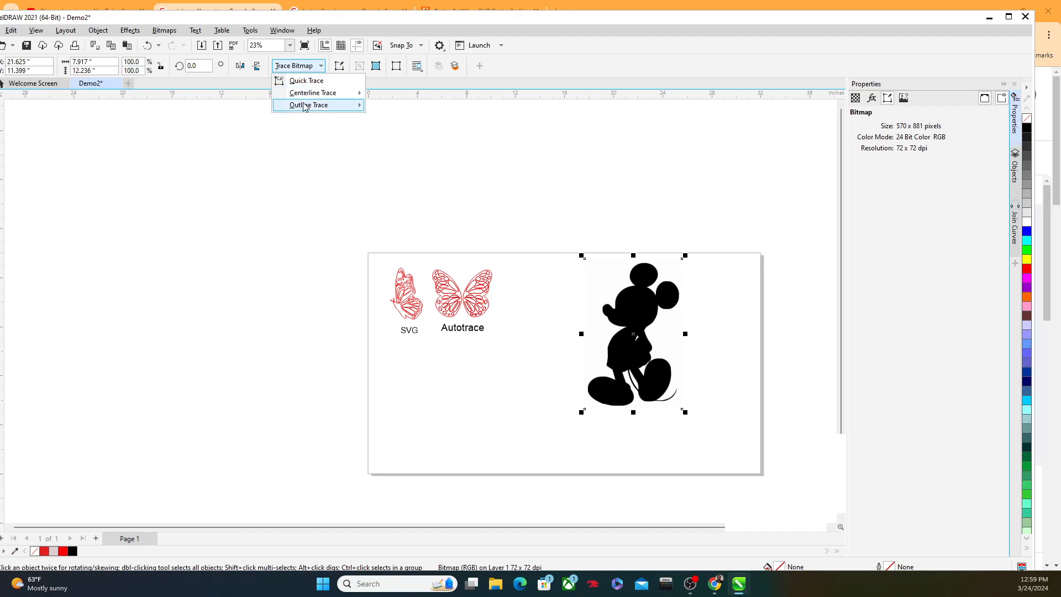
mouse_move(301, 106)
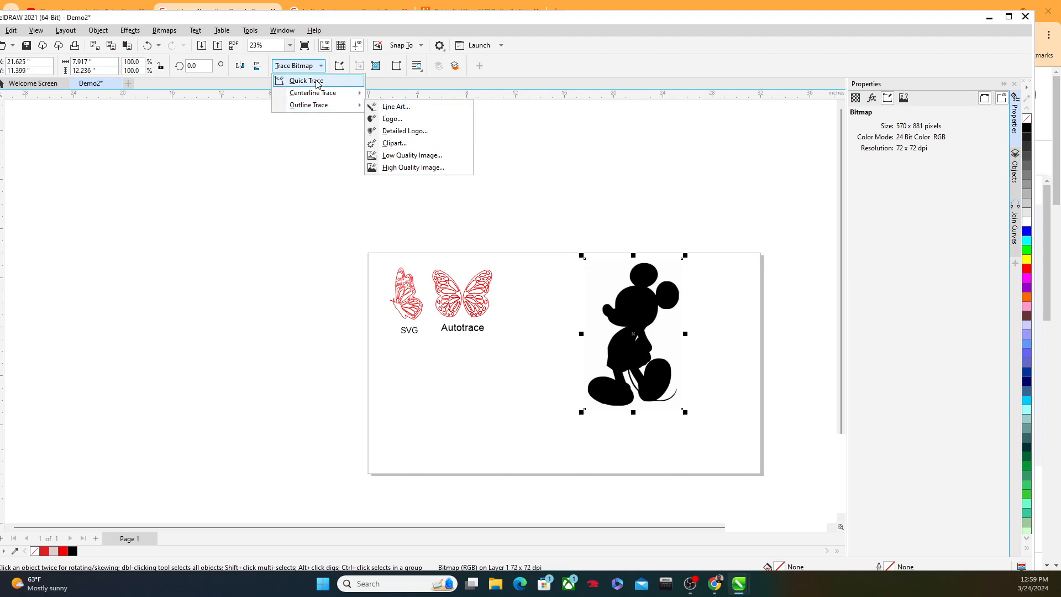
click(379, 107)
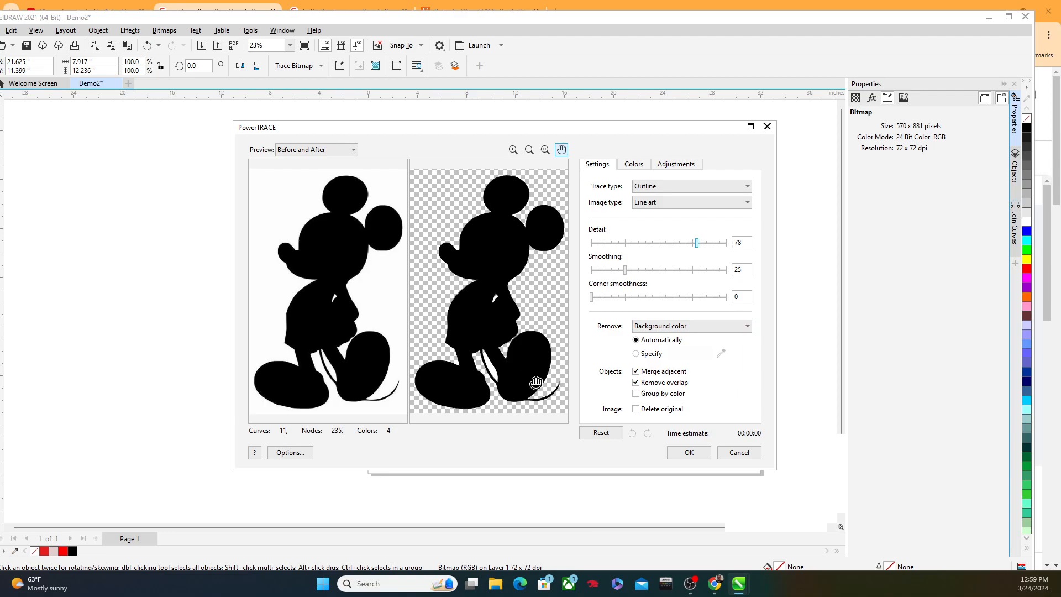
click(688, 452)
Step: Delete the original Mickey bitmap from behind the trace and place the traced silhouette right of the Autotrace butterfly
mouse_move(629, 342)
mouse_down()
mouse_move(581, 369)
mouse_move(480, 375)
mouse_move(277, 350)
mouse_up()
drag(638, 364, 605, 354)
mouse_move(279, 347)
mouse_down()
mouse_move(326, 353)
mouse_move(416, 421)
mouse_move(383, 412)
mouse_up()
mouse_move(604, 325)
mouse_down()
mouse_move(615, 363)
mouse_move(642, 348)
mouse_move(626, 330)
mouse_up()
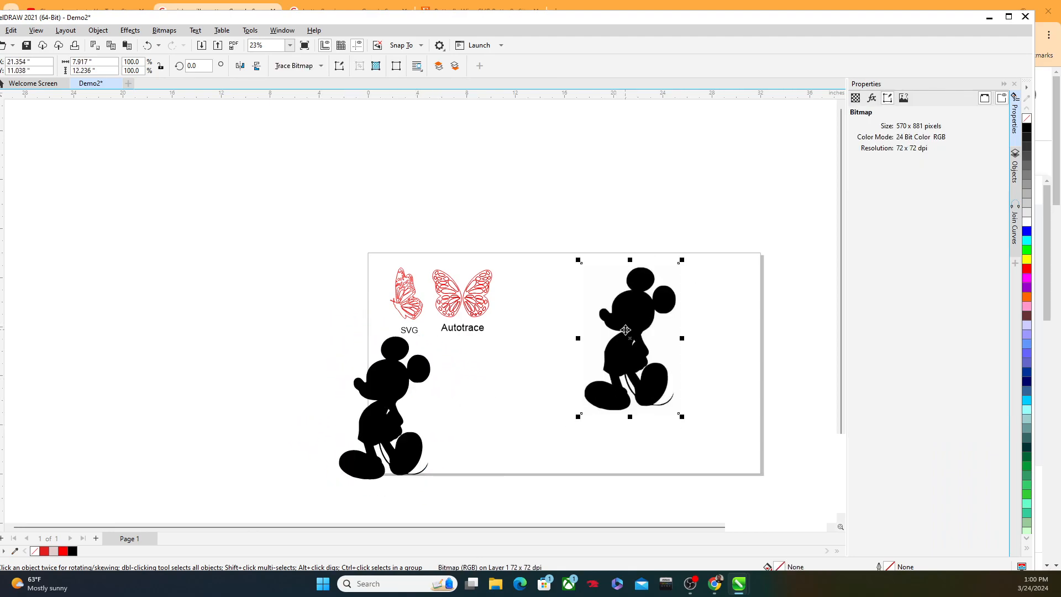
key(Delete)
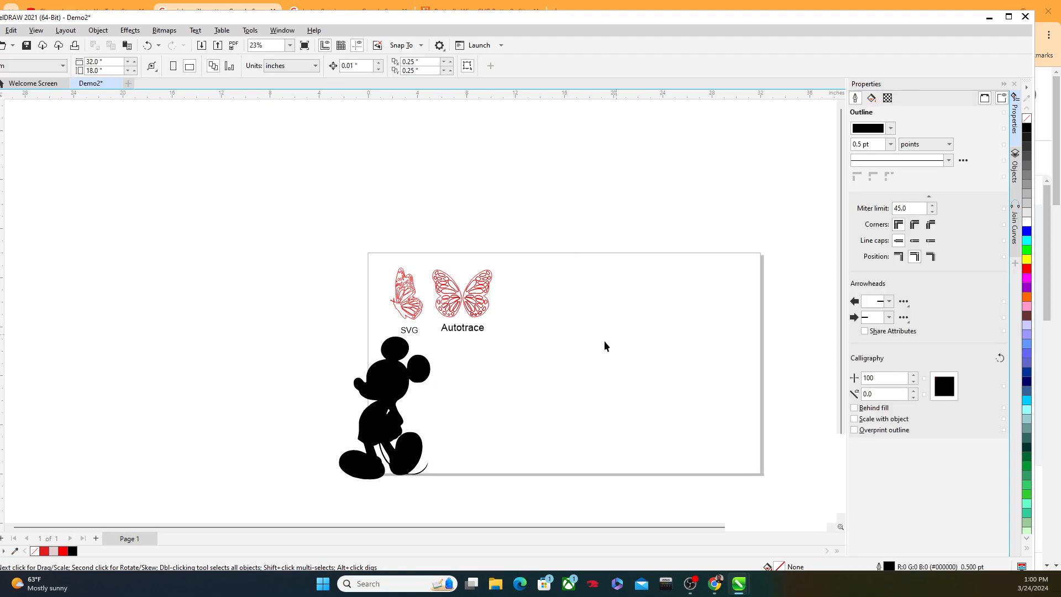
click(383, 396)
drag(383, 397, 573, 316)
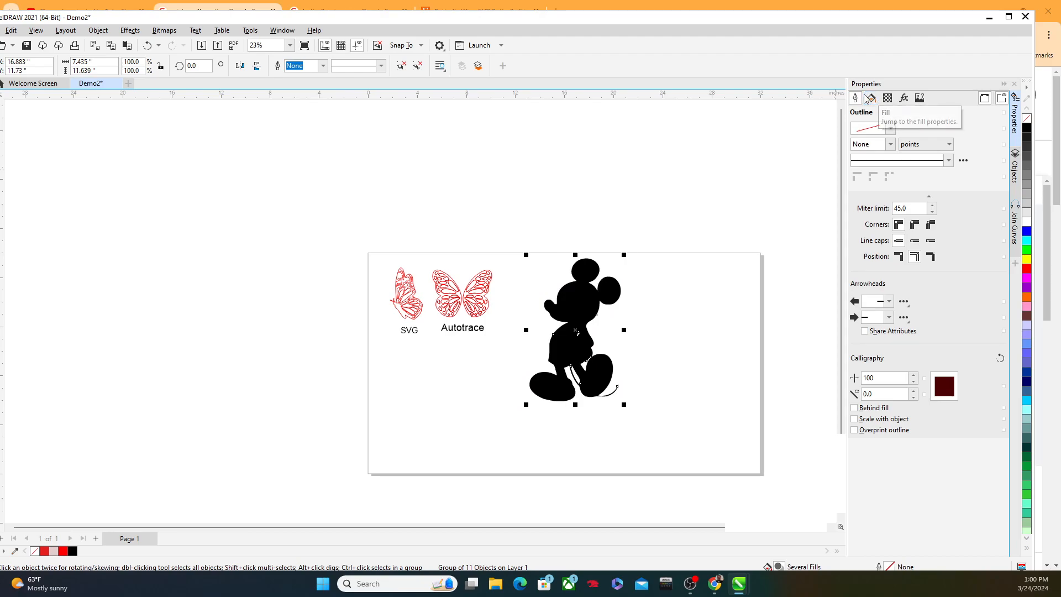
Step: Give the traced Mickey a Hairline outline in RGB 255, 0, 0 and remove its fill
click(888, 144)
click(865, 158)
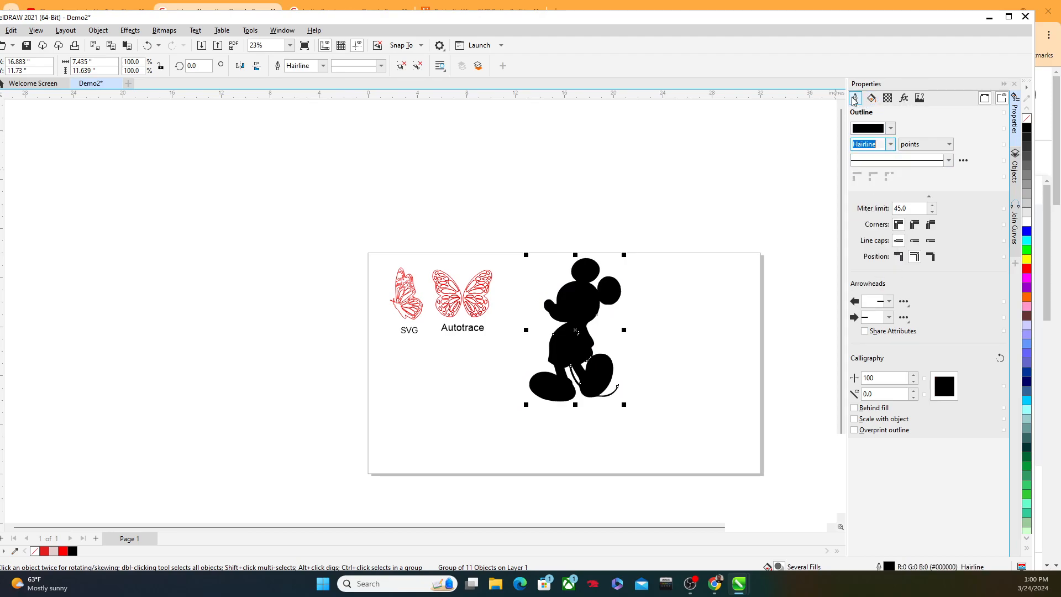
click(890, 128)
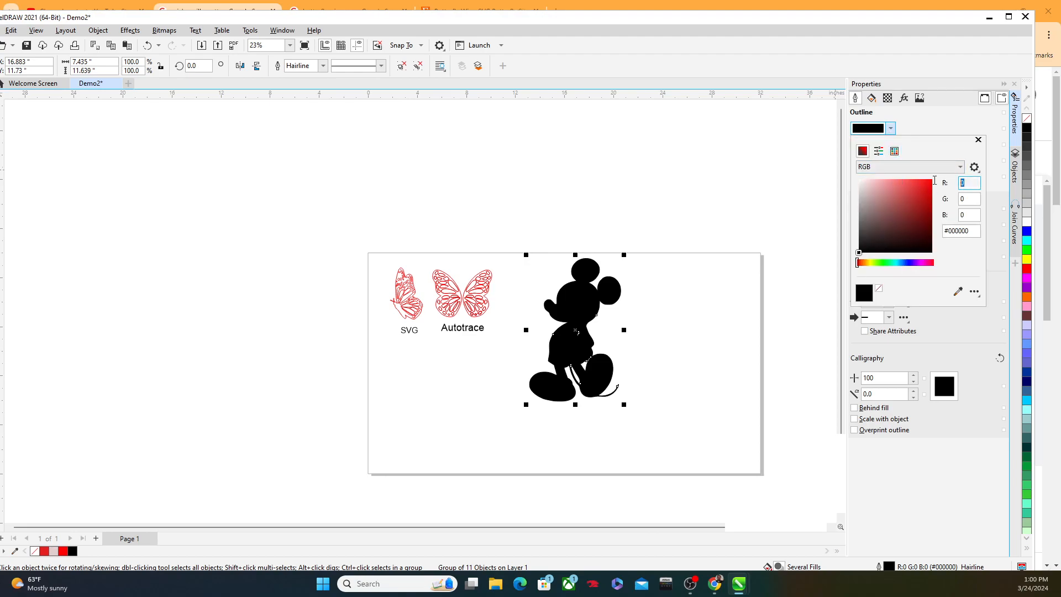
text(255)
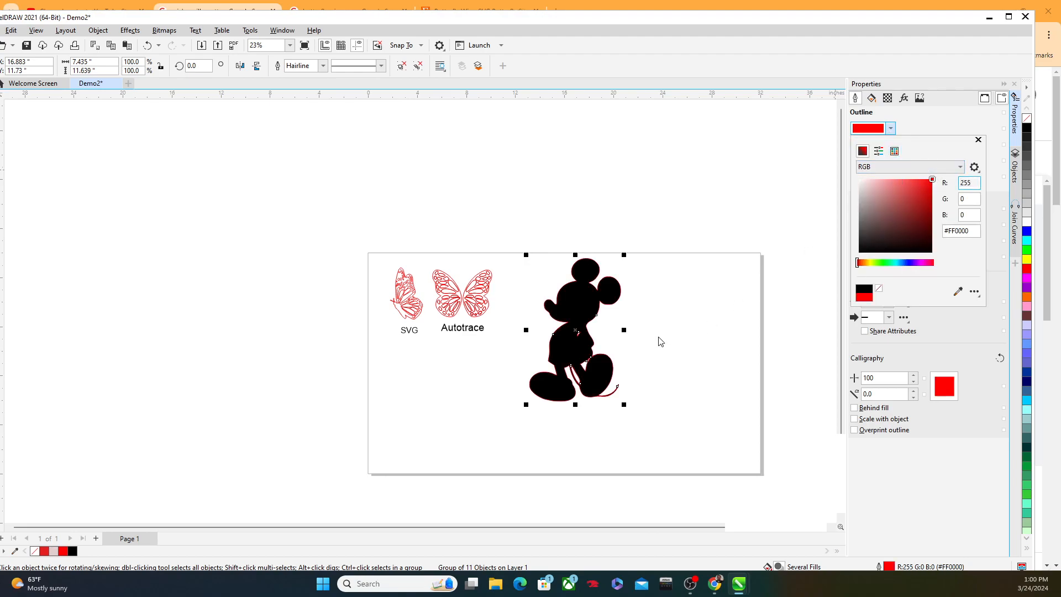
click(871, 99)
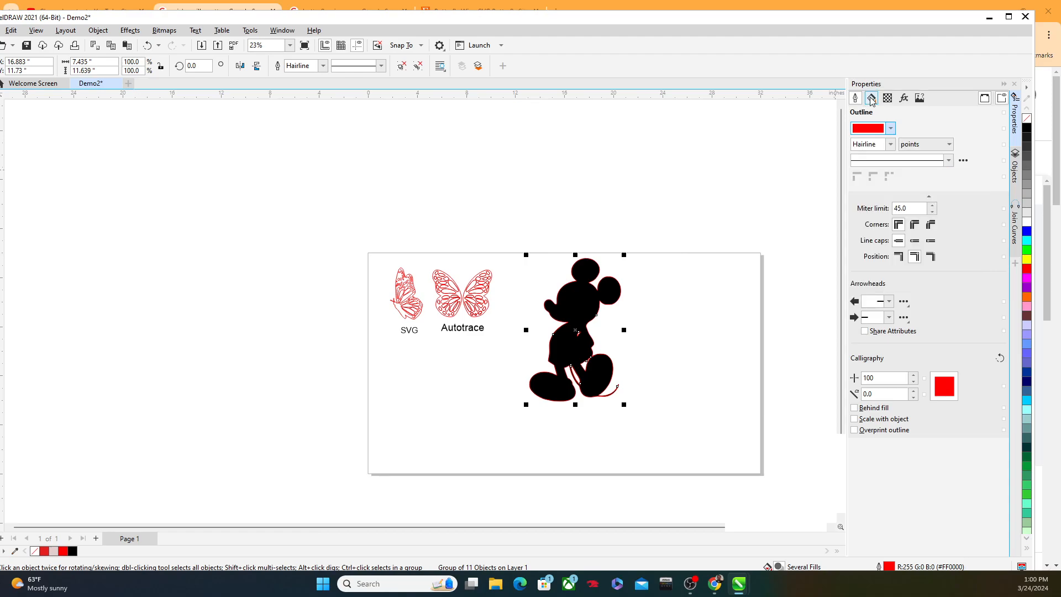
click(872, 103)
click(857, 129)
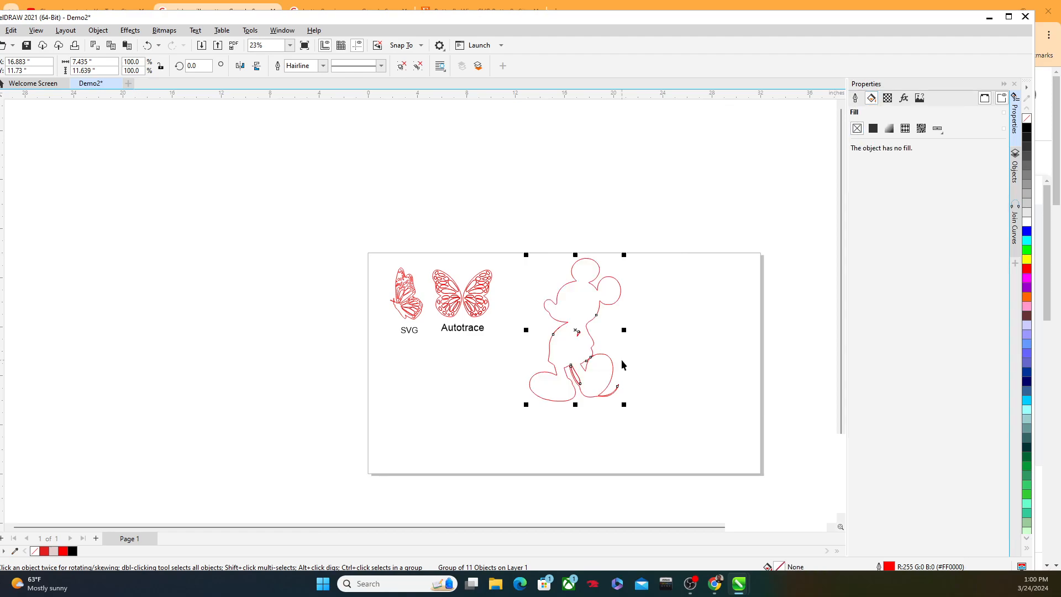
Step: Inspect the doubled outlines where Mickey's body meets the front foot and maximize the drawing window
scroll(616, 356, up, 5)
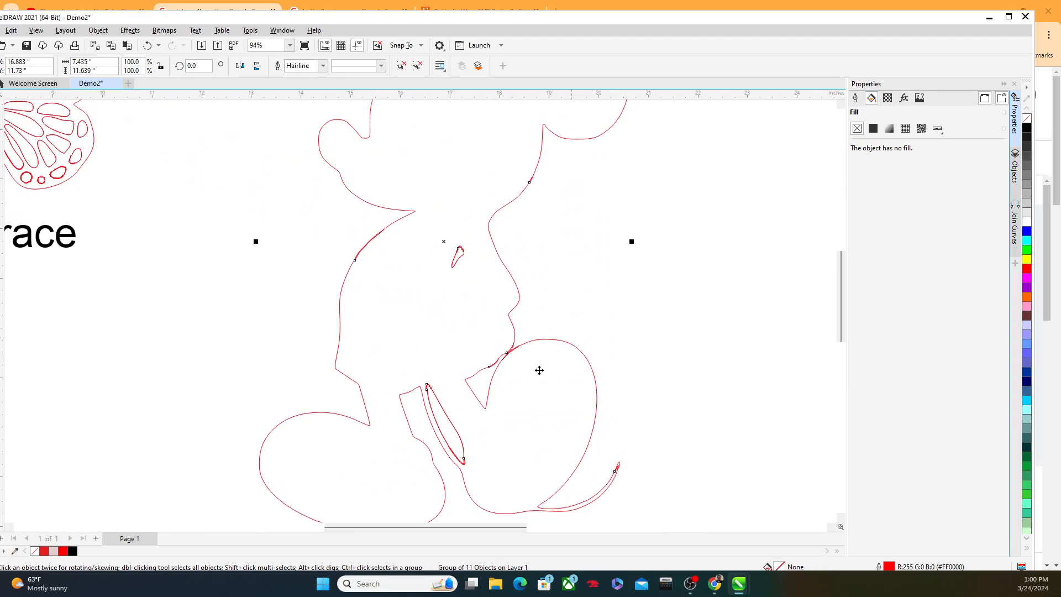
scroll(591, 274, up, 5)
scroll(507, 239, up, 4)
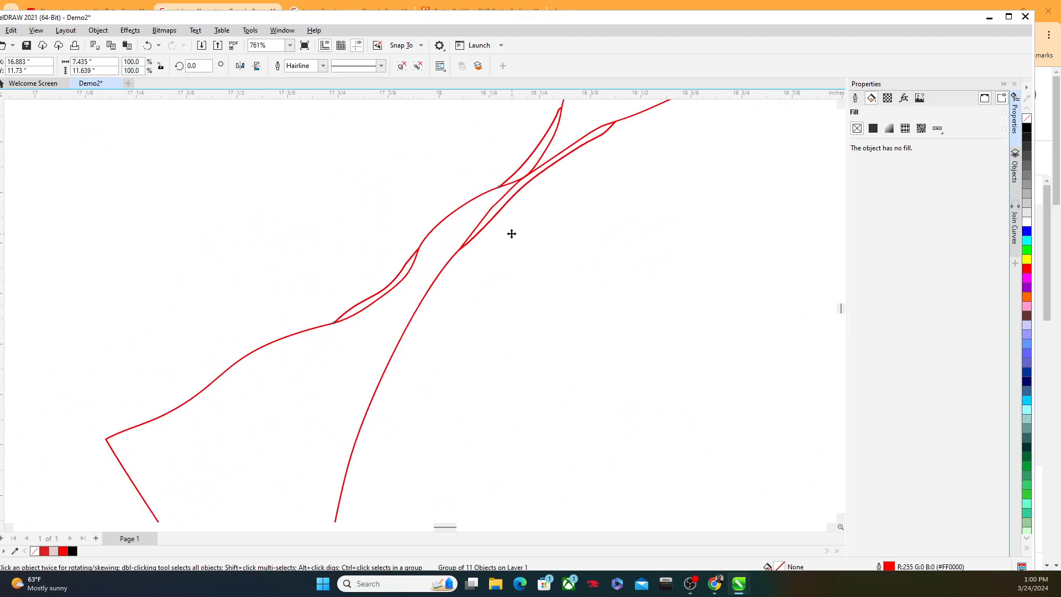
double_click(189, 19)
click(189, 19)
click(204, 5)
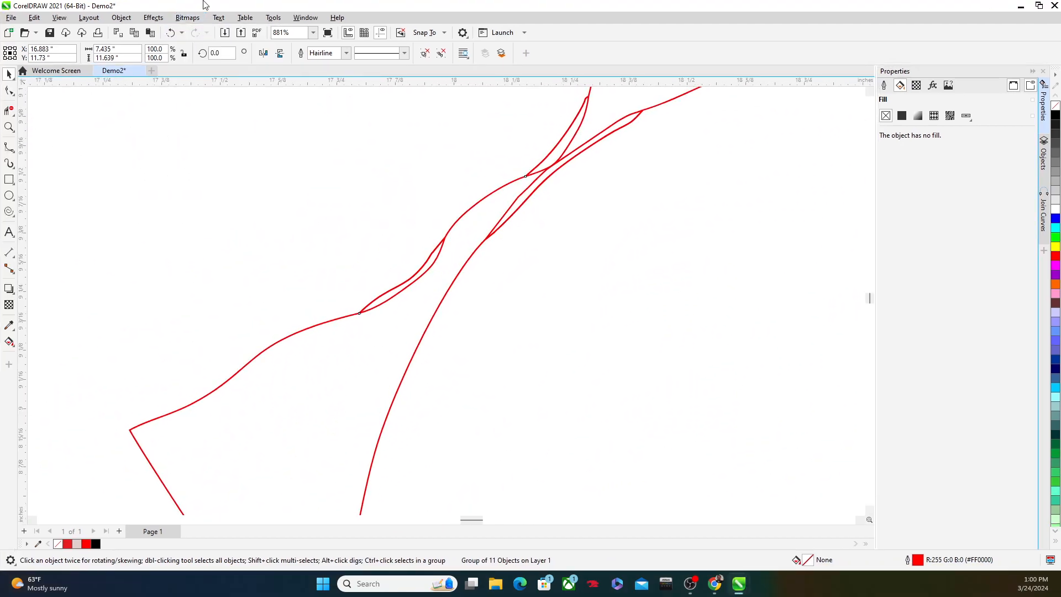
Step: Remove the duplicate line segments along the top of Mickey's front foot with the Virtual Segment Delete tool
click(14, 116)
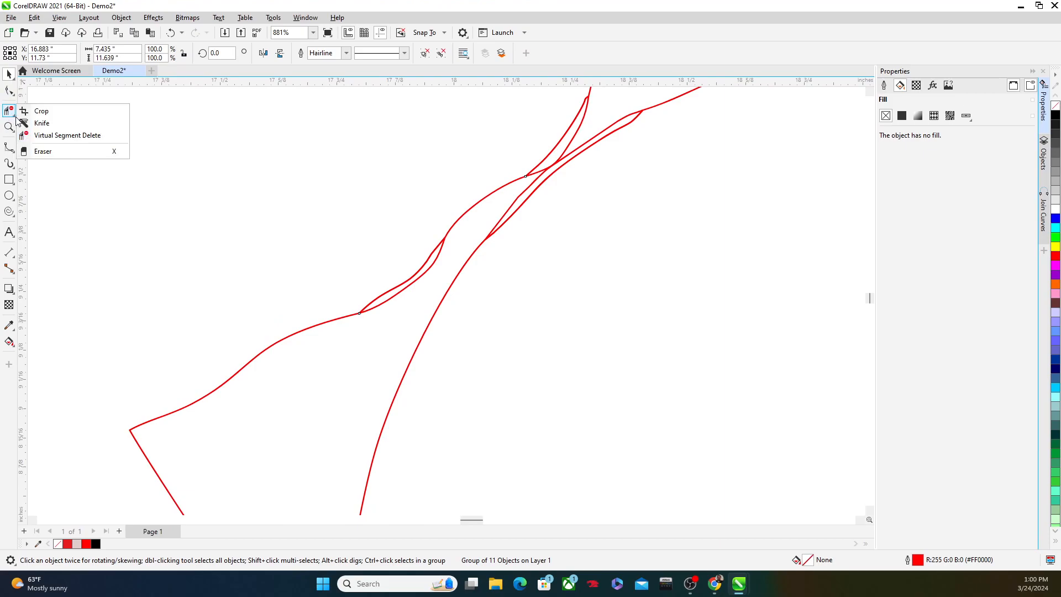
click(44, 137)
scroll(516, 305, down, 5)
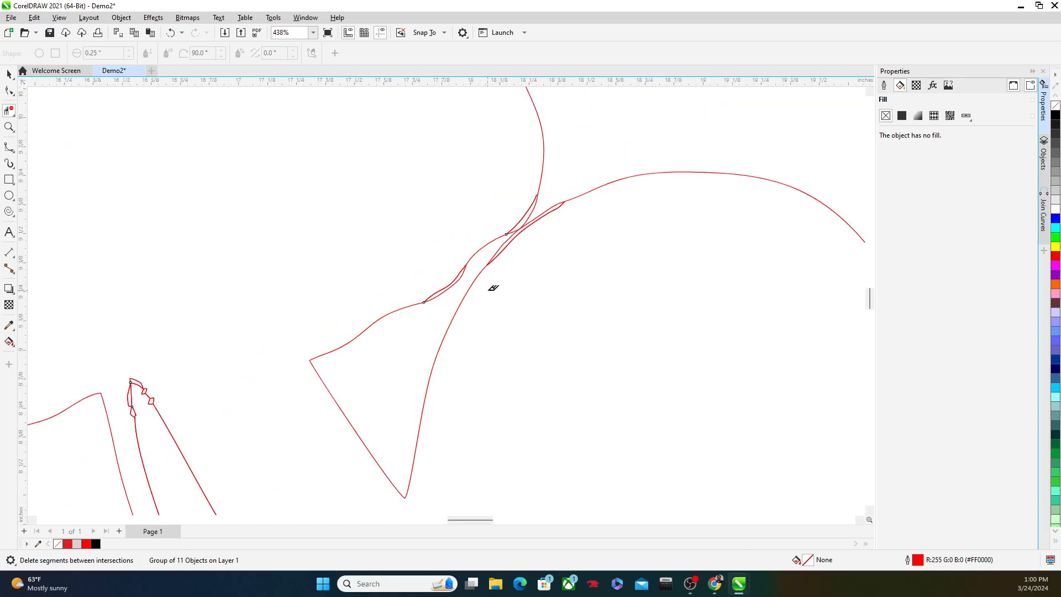
scroll(520, 261, up, 10)
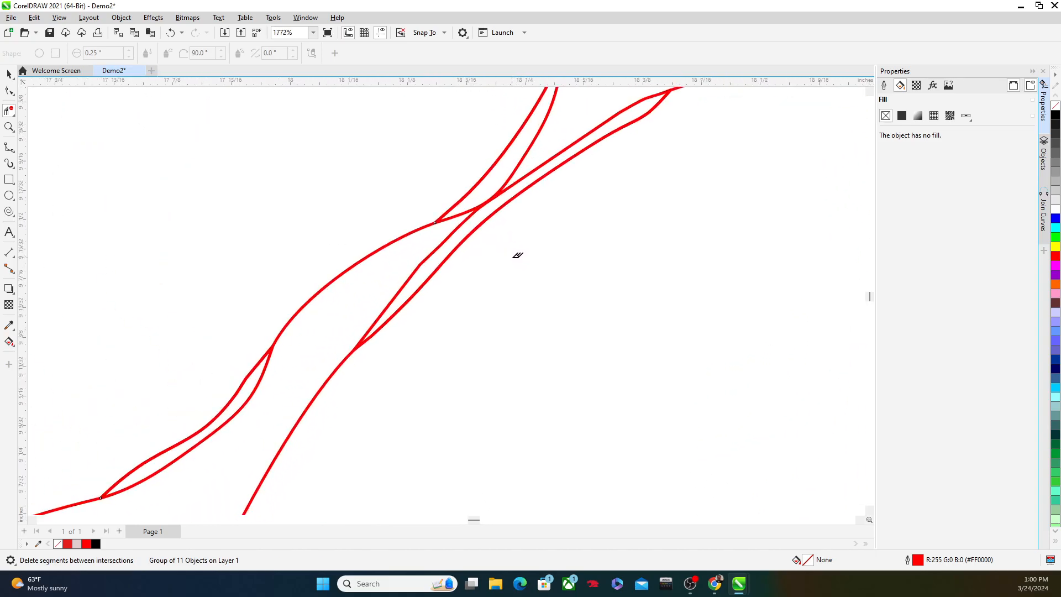
click(403, 247)
scroll(334, 298, down, 2)
scroll(297, 391, up, 6)
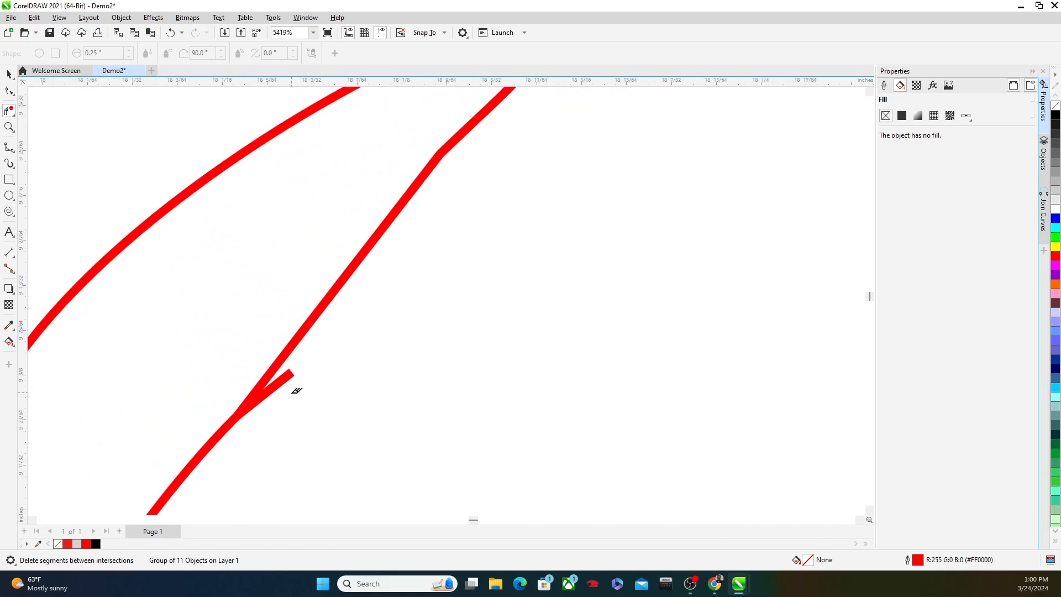
click(274, 351)
scroll(299, 381, down, 9)
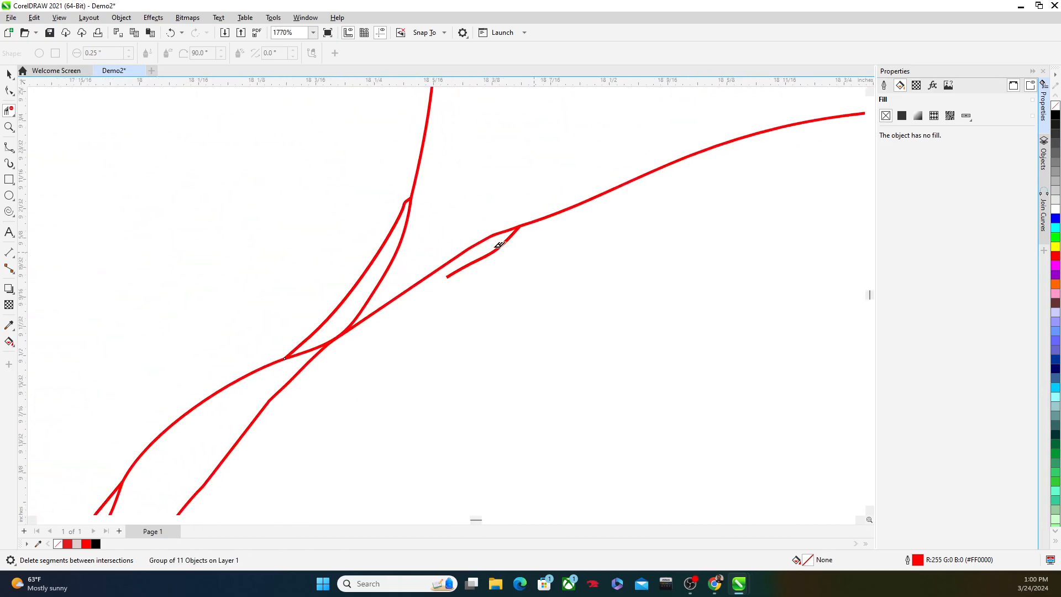
click(481, 259)
scroll(440, 320, down, 4)
Step: Delete the duplicate outer segment of the body curve just above its crossing with the front foot
drag(285, 313, 340, 221)
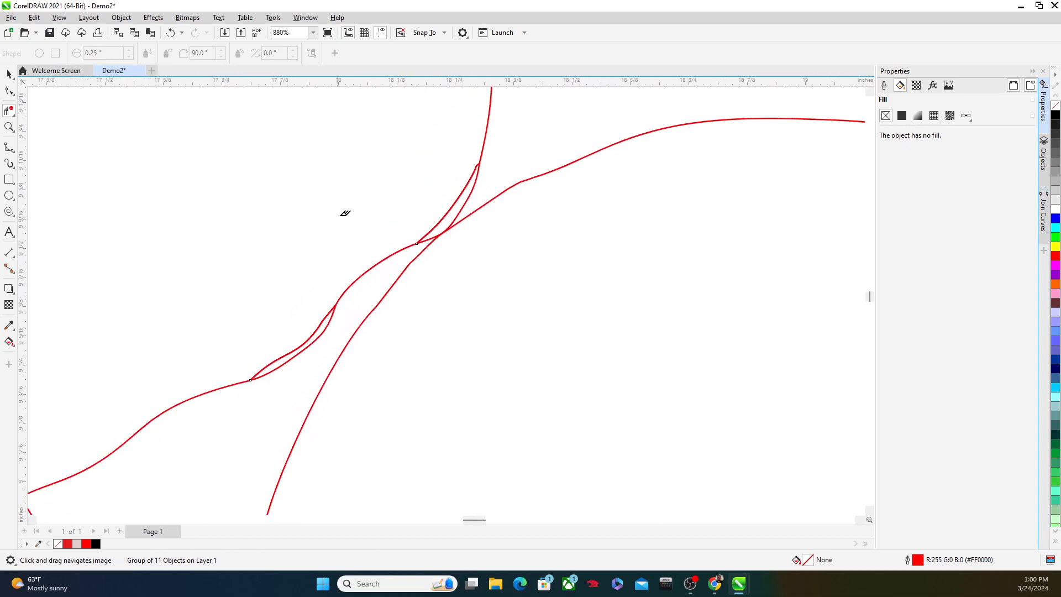
scroll(425, 209, up, 4)
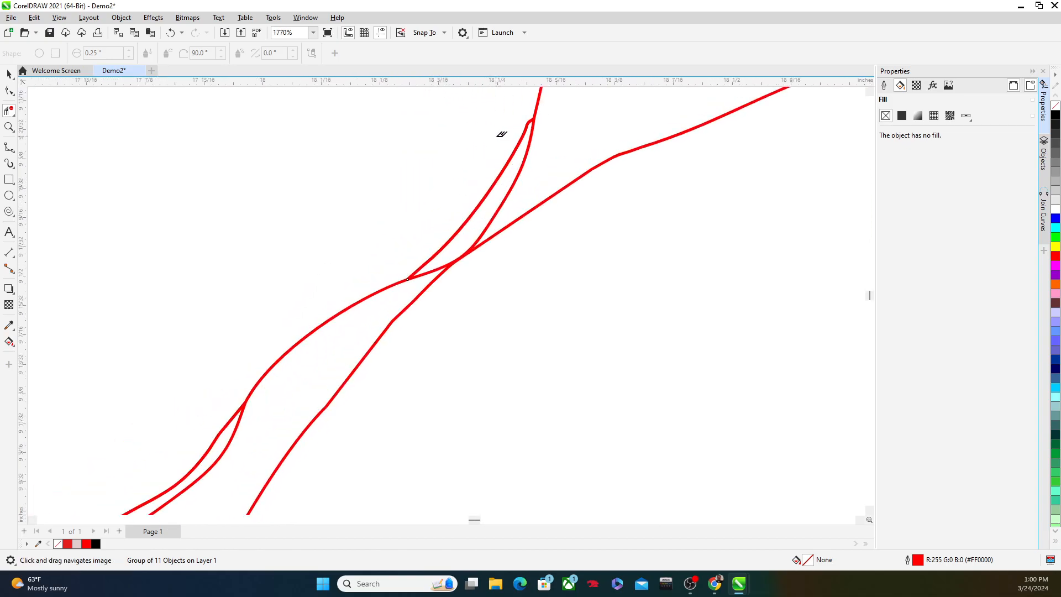
click(508, 172)
scroll(528, 114, up, 3)
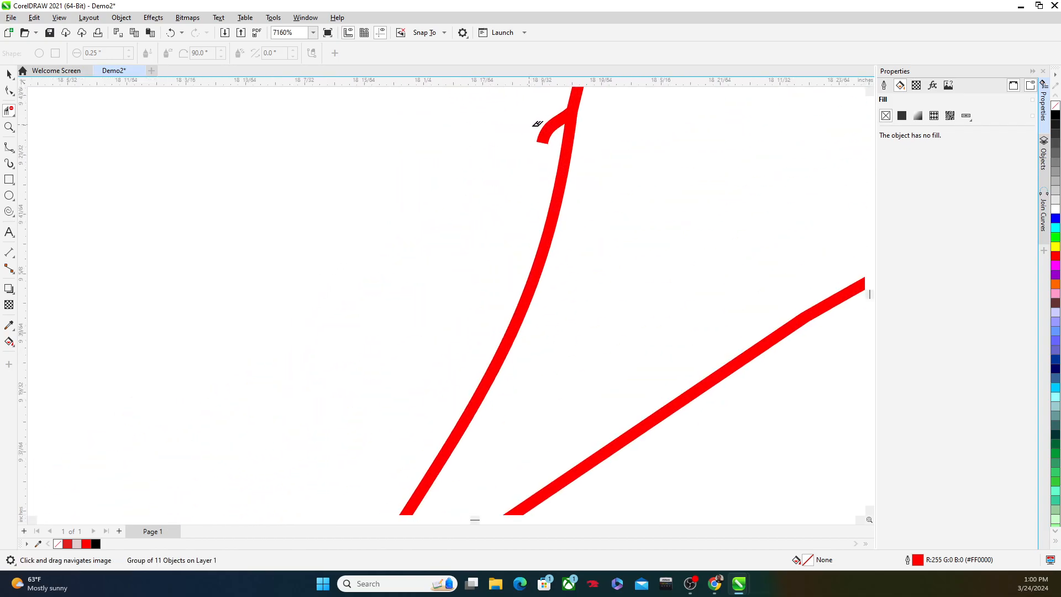
Step: Undo the excess segment deletions at the crossing of the body and front foot curves
scroll(413, 253, down, 2)
scroll(328, 452, up, 2)
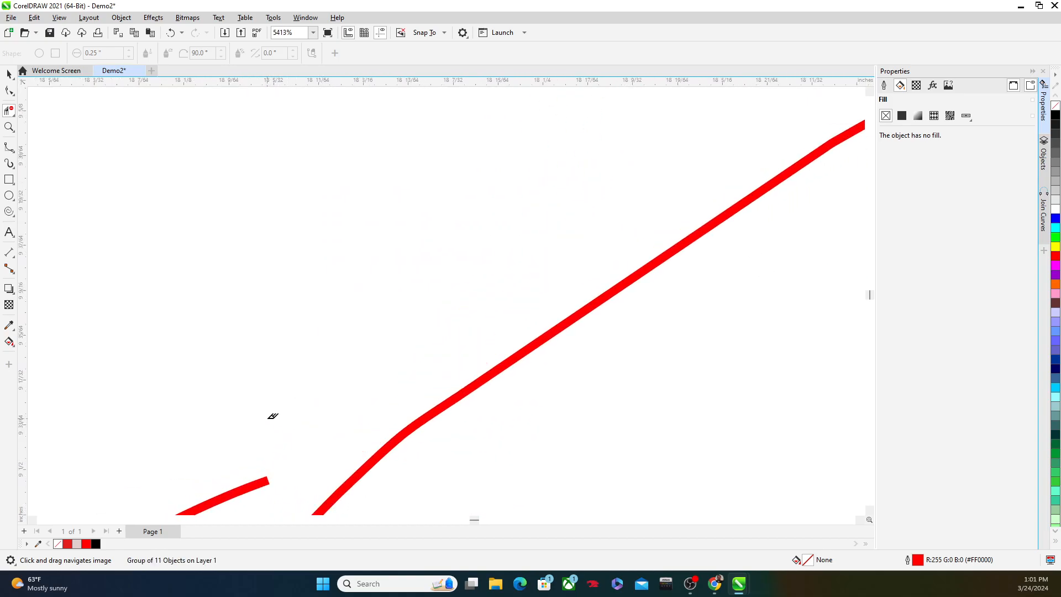
key(ctrl+z)
drag(294, 434, 304, 487)
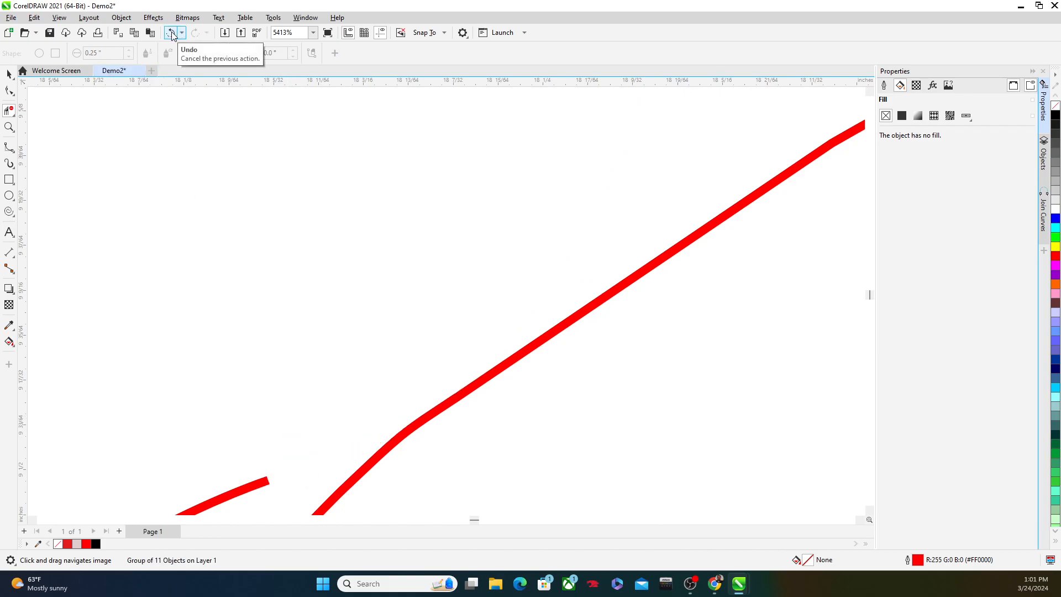
click(171, 33)
click(308, 438)
Step: Delete the duplicate upper segments of the body curve just below its crossing with the front foot
scroll(305, 381, down, 5)
scroll(296, 378, up, 3)
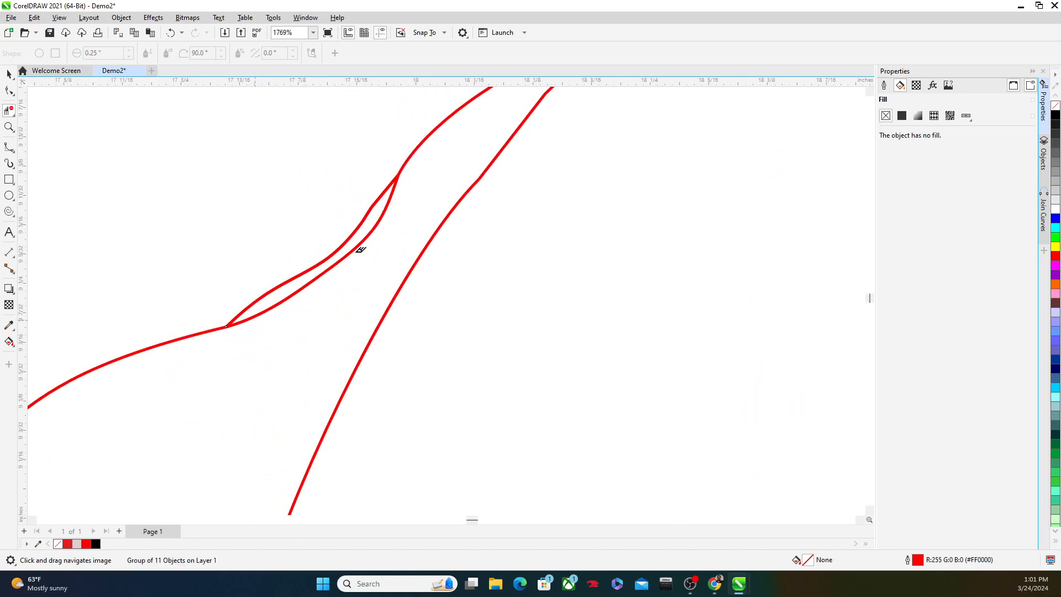
click(366, 213)
click(374, 200)
scroll(380, 193, down, 4)
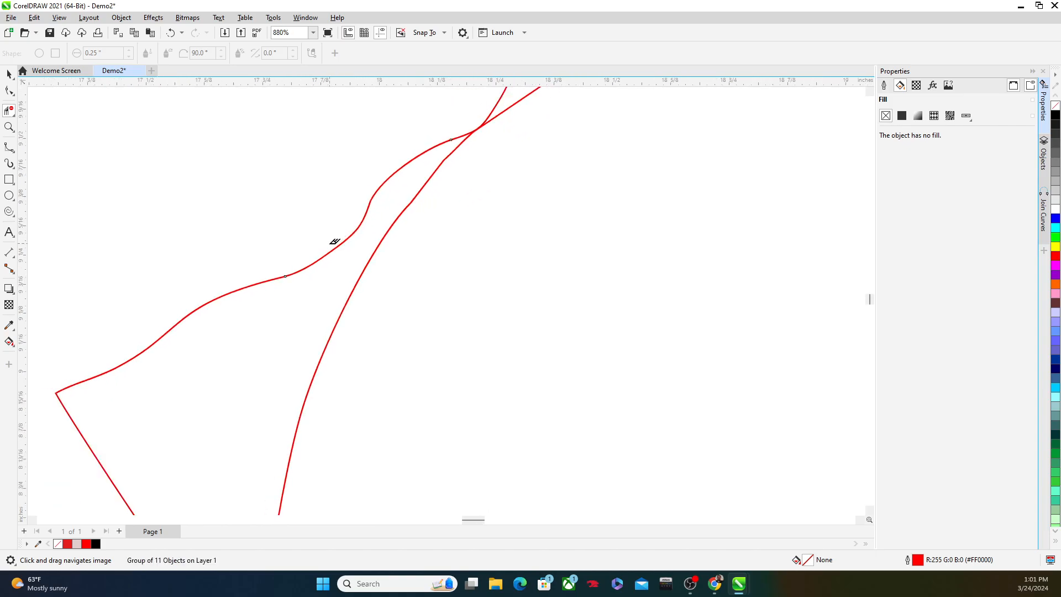
Step: Delete the first duplicate loop segments beside the jagged upper tip of the narrow opening between Mickey's legs
scroll(272, 313, down, 1)
scroll(230, 339, up, 2)
scroll(199, 286, up, 5)
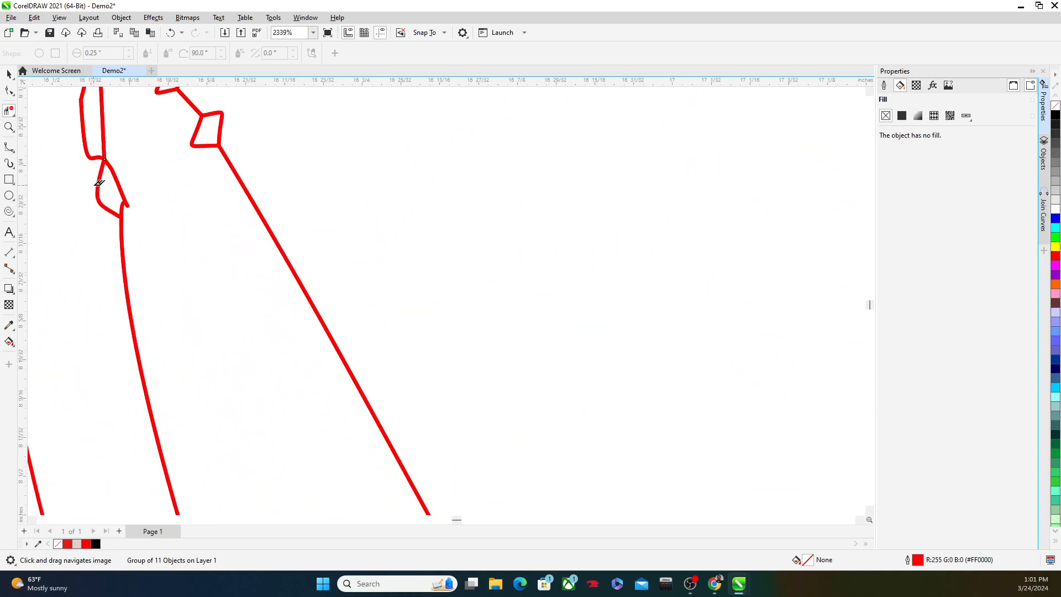
click(99, 181)
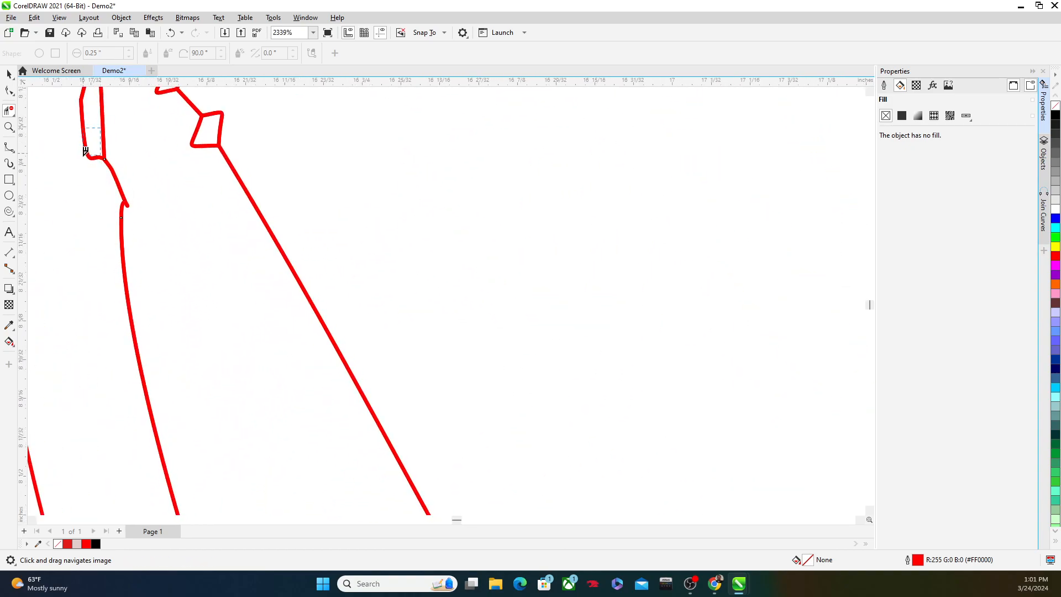
click(86, 149)
Step: Delete the remaining jagged segments across the leg opening's upper tip, leaving only its two smooth side curves
scroll(97, 159, down, 2)
click(98, 102)
click(123, 102)
click(134, 115)
click(144, 131)
click(159, 143)
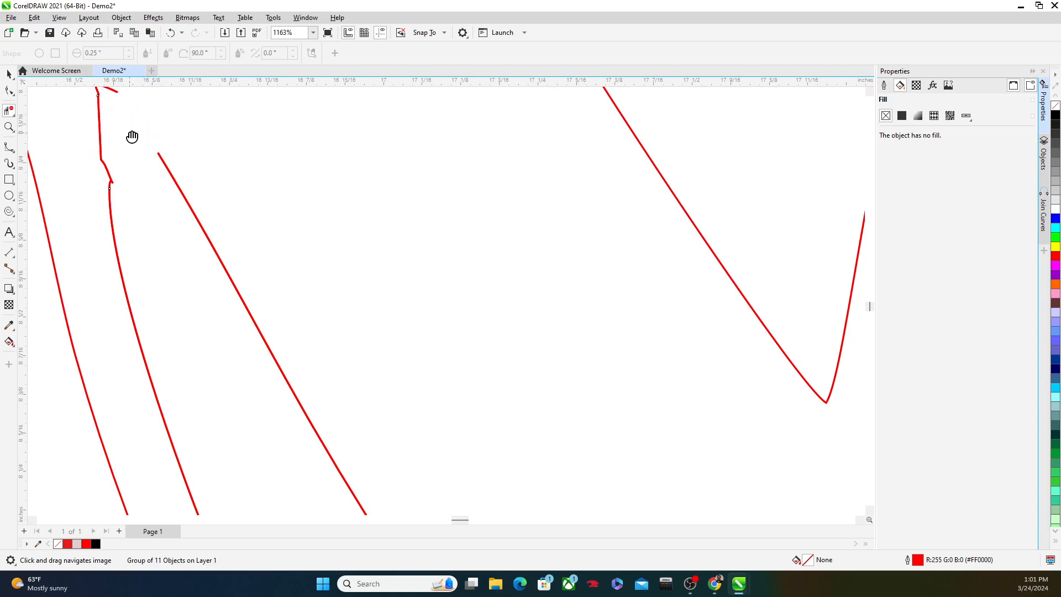
click(99, 127)
click(105, 167)
click(110, 93)
scroll(115, 132, down, 3)
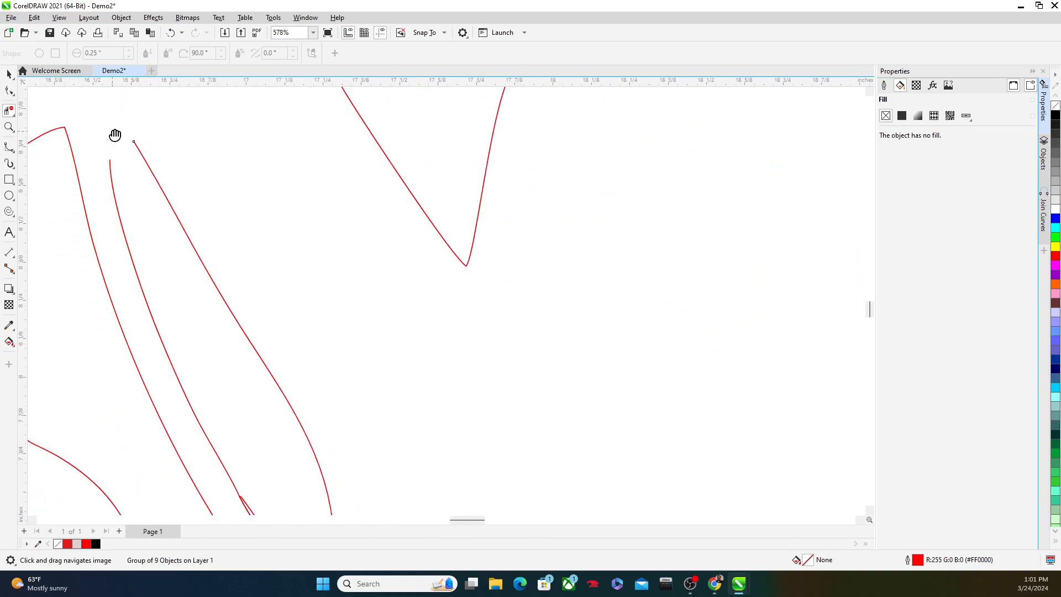
Step: Draw a B-Spline arc about 0.079 by 0.093 inches bridging the upper ends of the leg opening's two side curves
click(9, 148)
scroll(183, 197, up, 3)
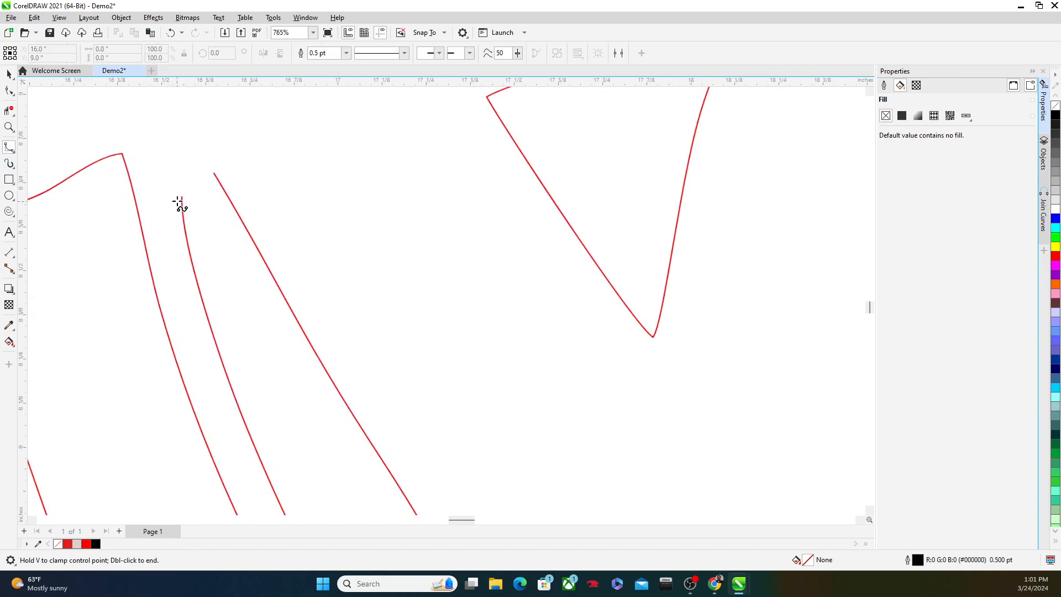
click(185, 193)
click(190, 144)
click(208, 126)
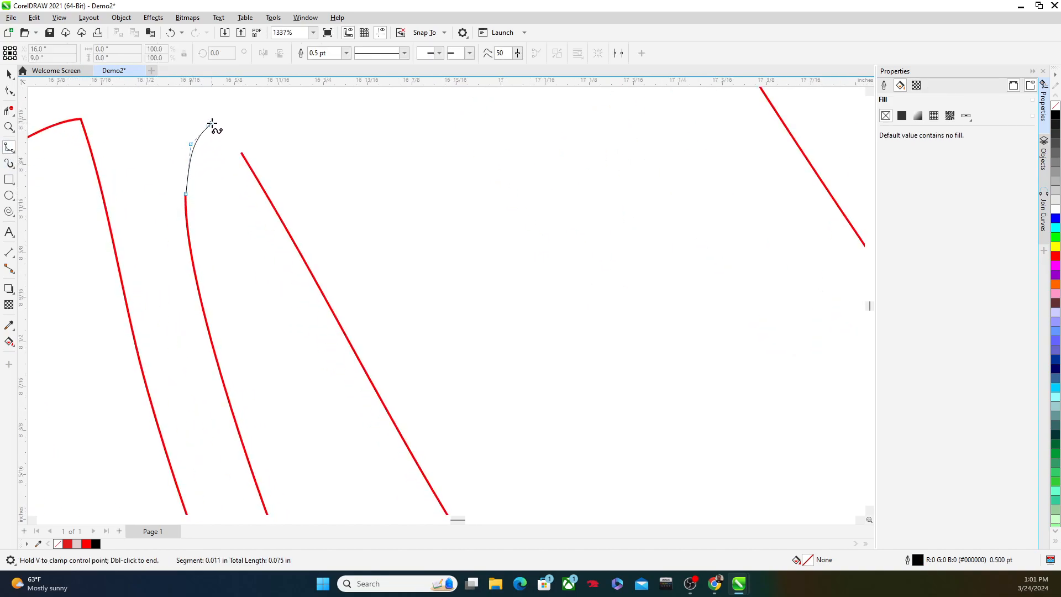
click(224, 129)
double_click(241, 154)
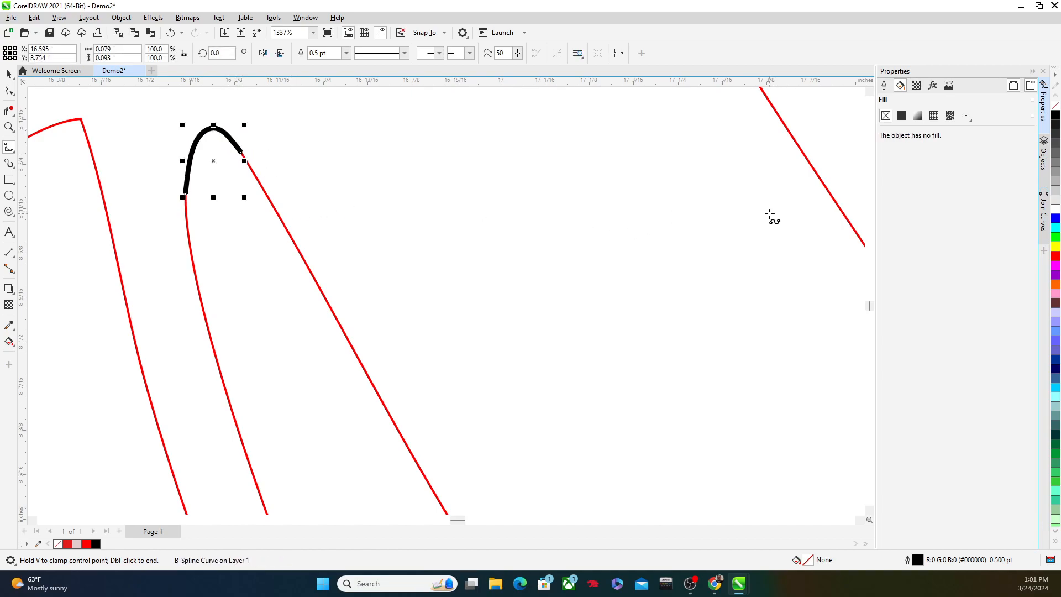
Step: Set the new arc's outline to Hairline width and its colour to RGB red with R 255
click(884, 86)
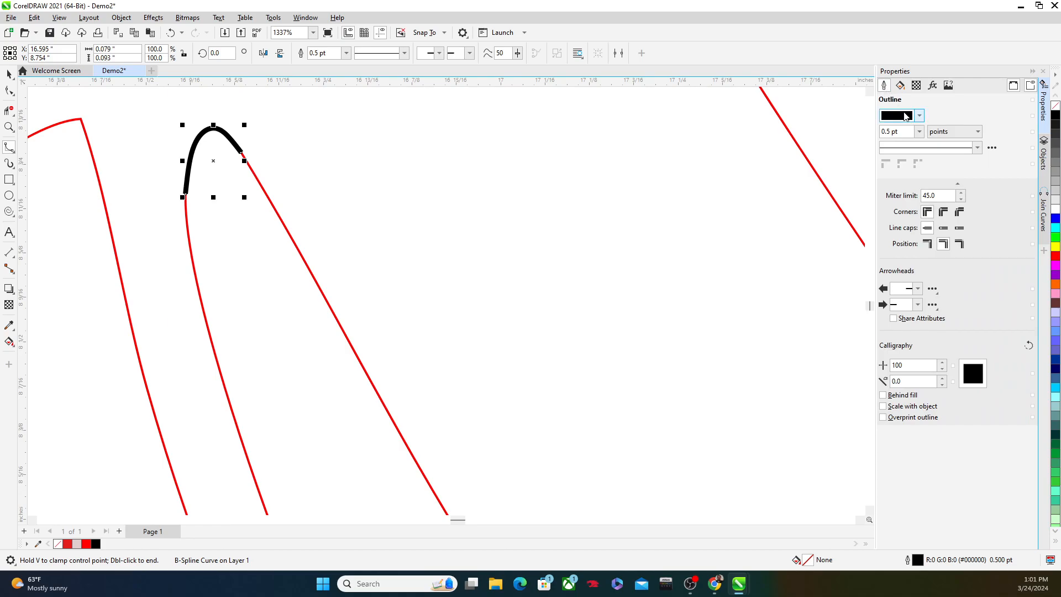
click(919, 132)
click(917, 151)
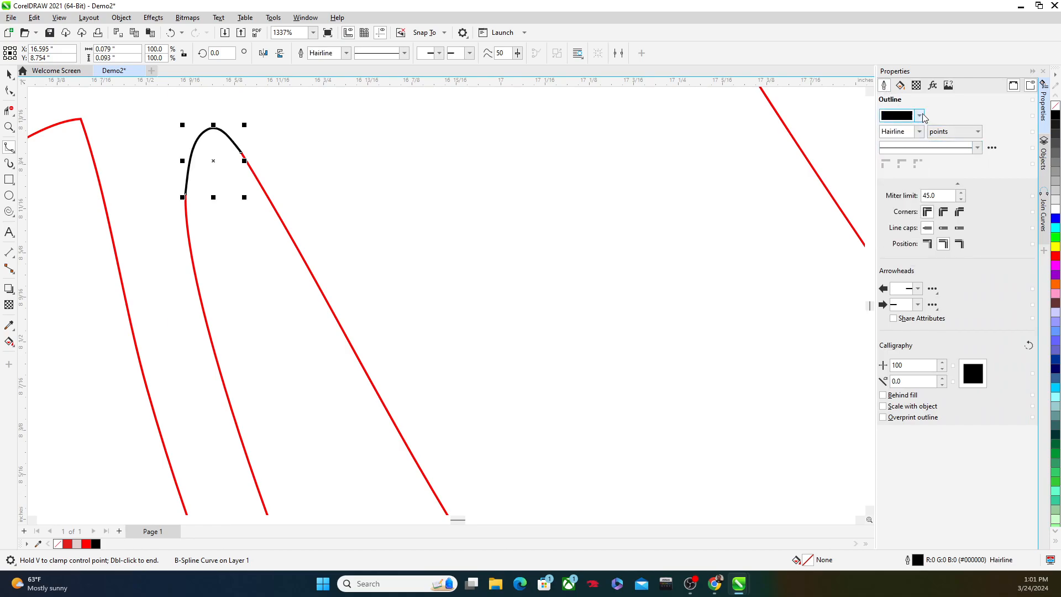
click(919, 116)
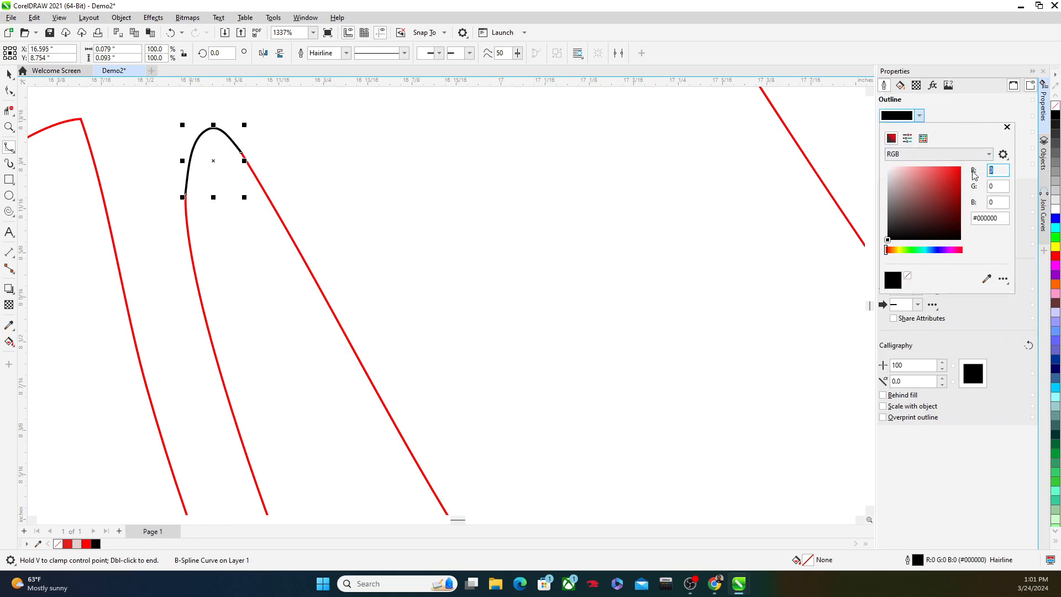
text(255)
key(Return)
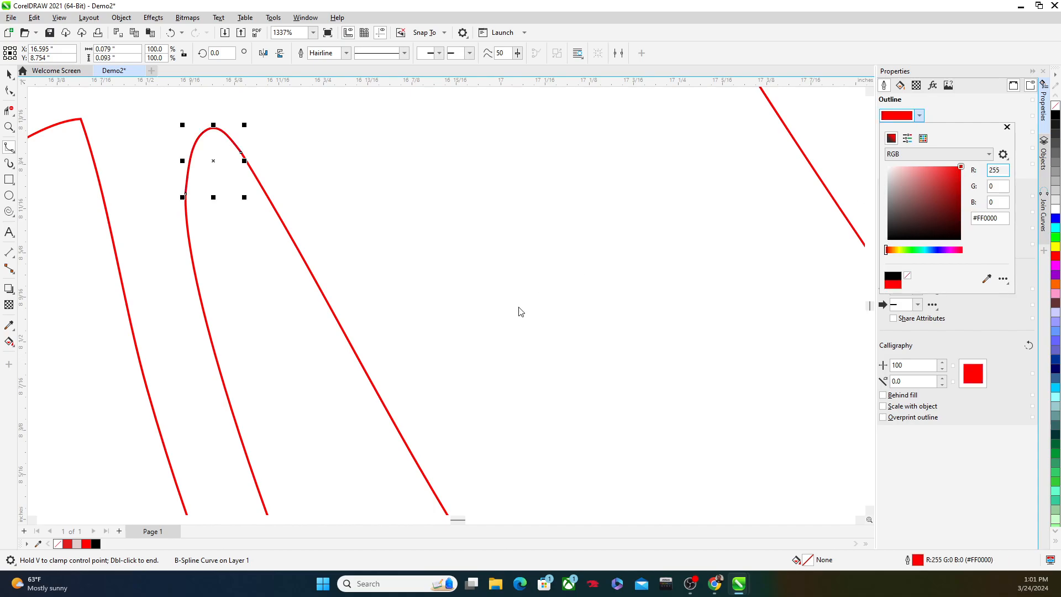
click(488, 310)
Step: Examine the rest of the Mickey outline for remaining duplicate segments at the leg opening, inner body detail and neck
scroll(488, 309, down, 10)
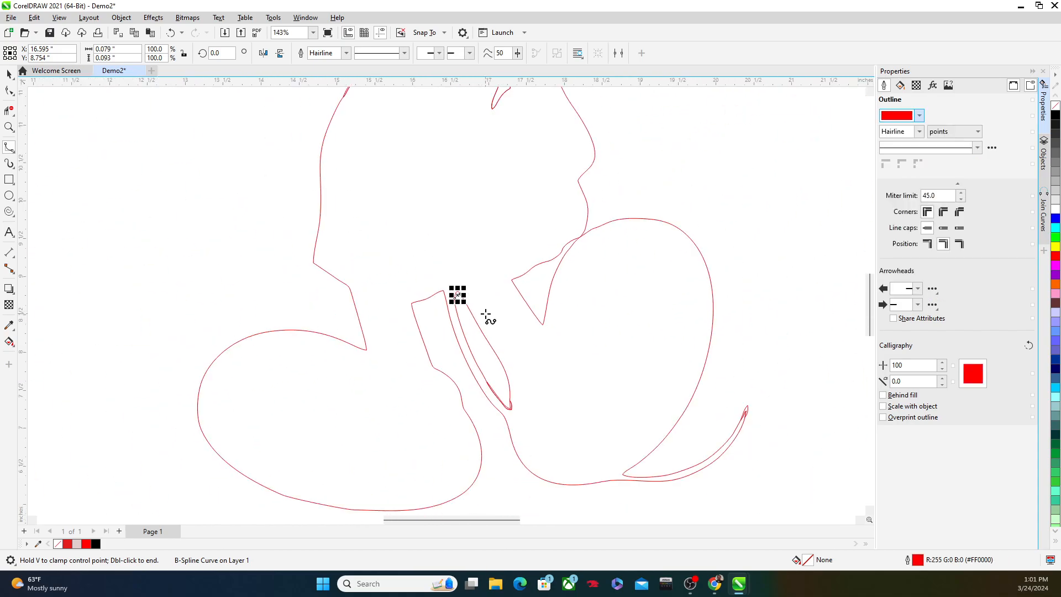
scroll(580, 426, up, 5)
scroll(680, 237, up, 2)
scroll(421, 391, down, 3)
scroll(420, 391, down, 2)
scroll(322, 314, up, 4)
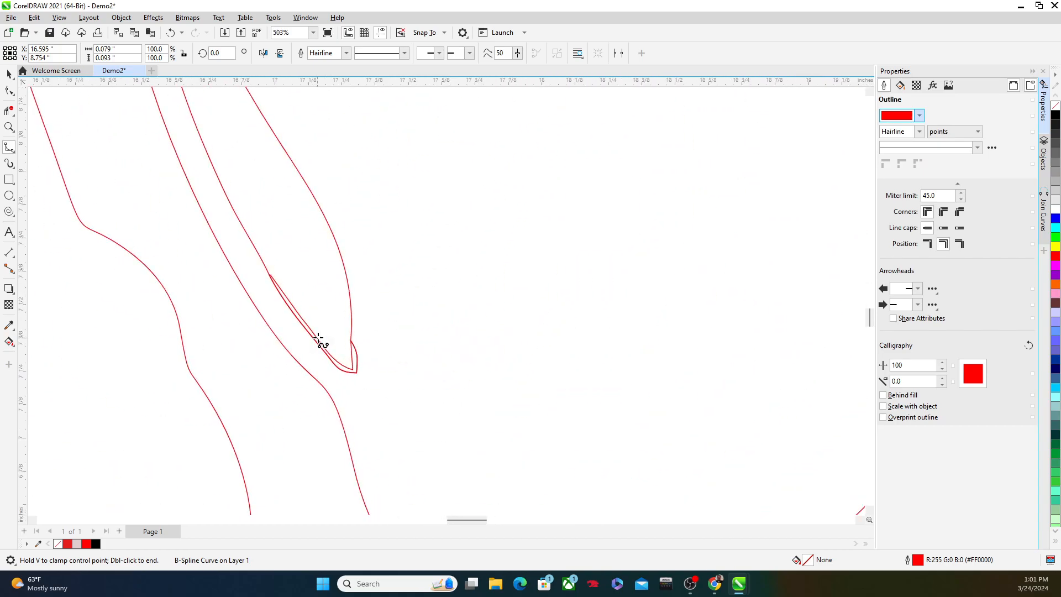
scroll(299, 356, down, 6)
scroll(299, 239, up, 8)
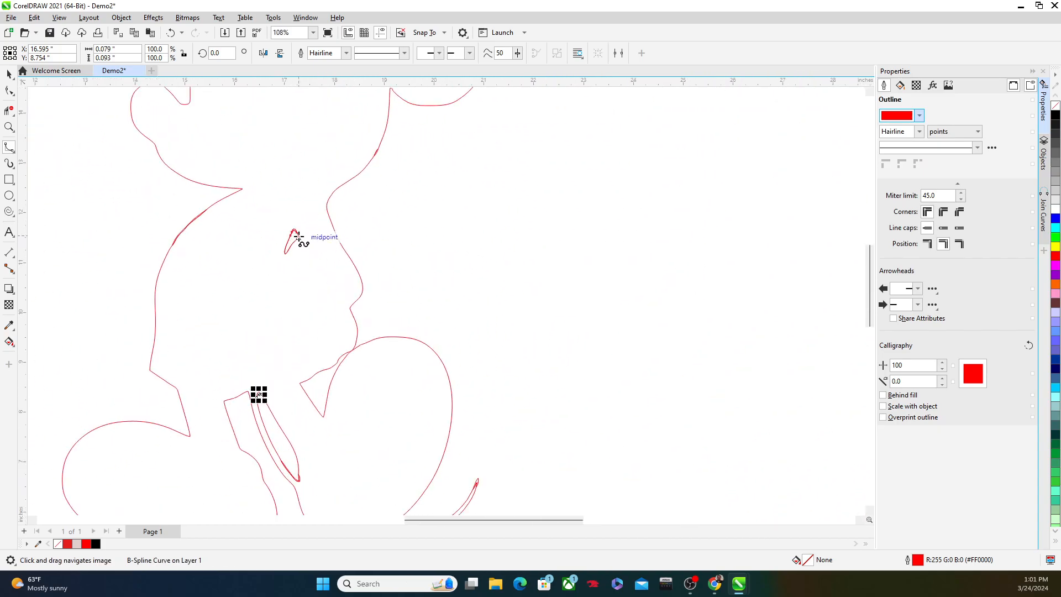
scroll(287, 196, down, 8)
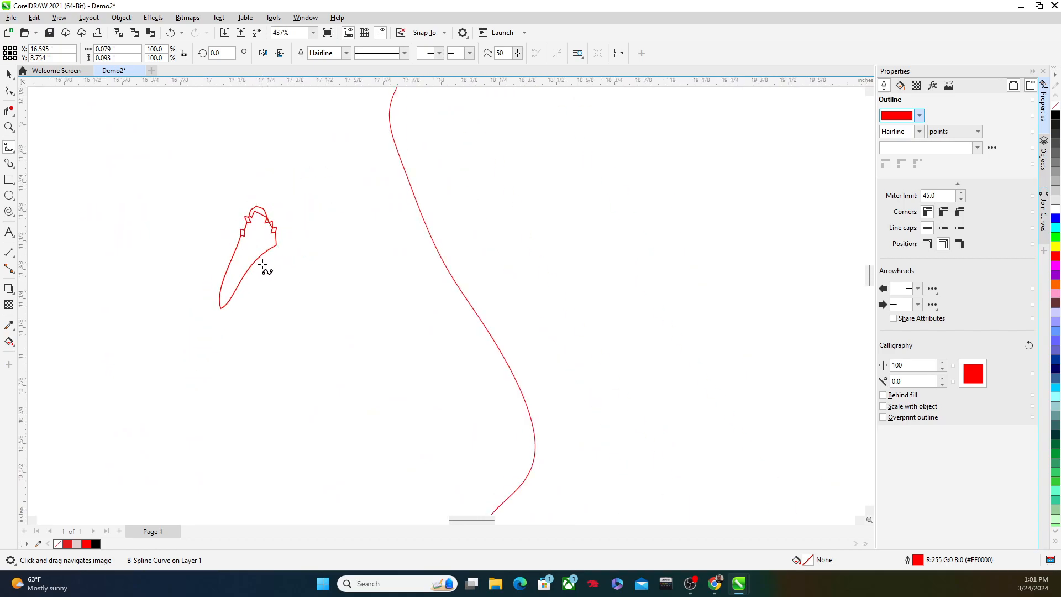
scroll(300, 215, up, 10)
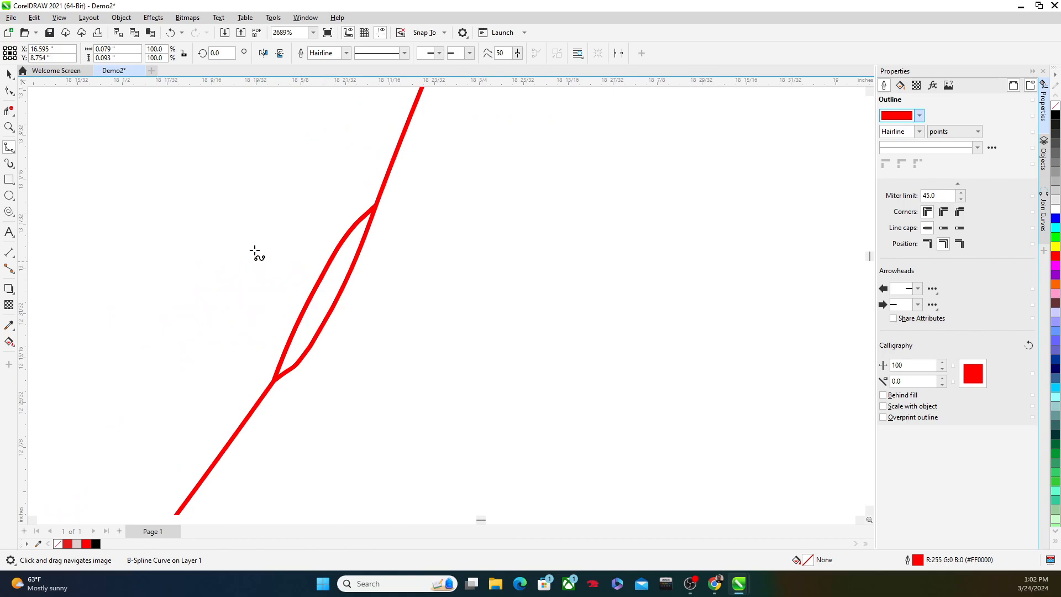
scroll(236, 244, down, 10)
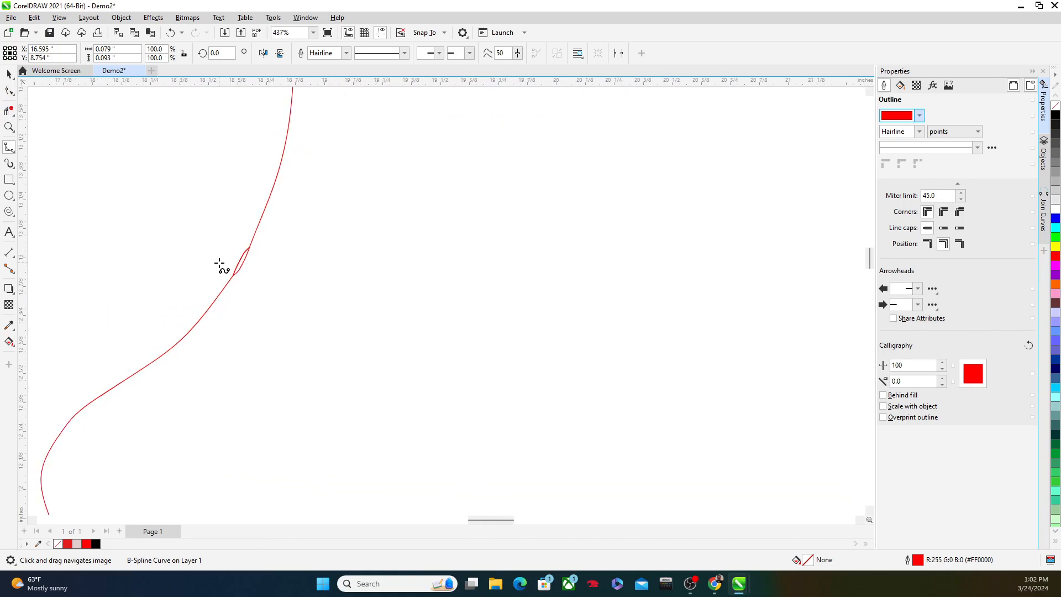
scroll(111, 238, down, 4)
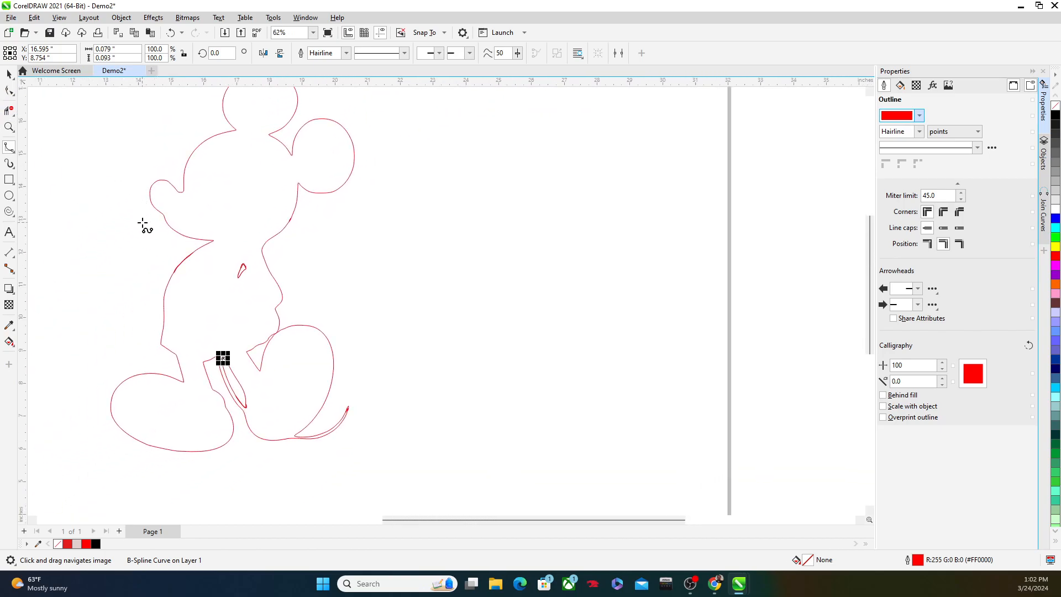
Step: Select the whole Mickey outline together with the new arc and group them
click(10, 77)
drag(109, 141, 329, 383)
right_click(185, 253)
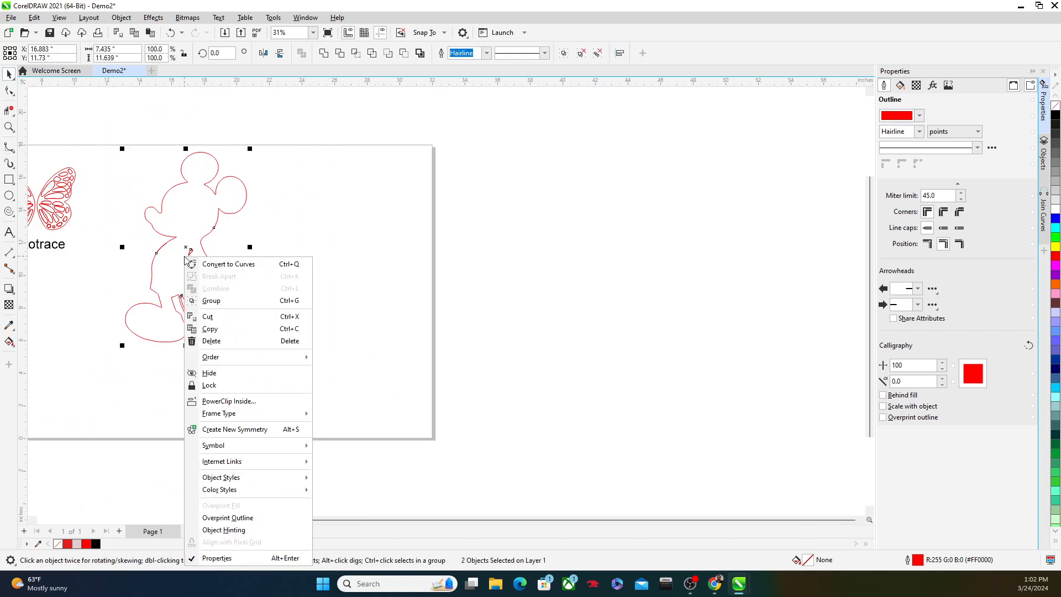
click(237, 301)
Step: Move the Mickey group next to the Autotrace butterfly, scale it down to about 6.085 inches high, and set its width to 4 inches
drag(222, 278, 170, 250)
drag(235, 344, 176, 253)
click(126, 48)
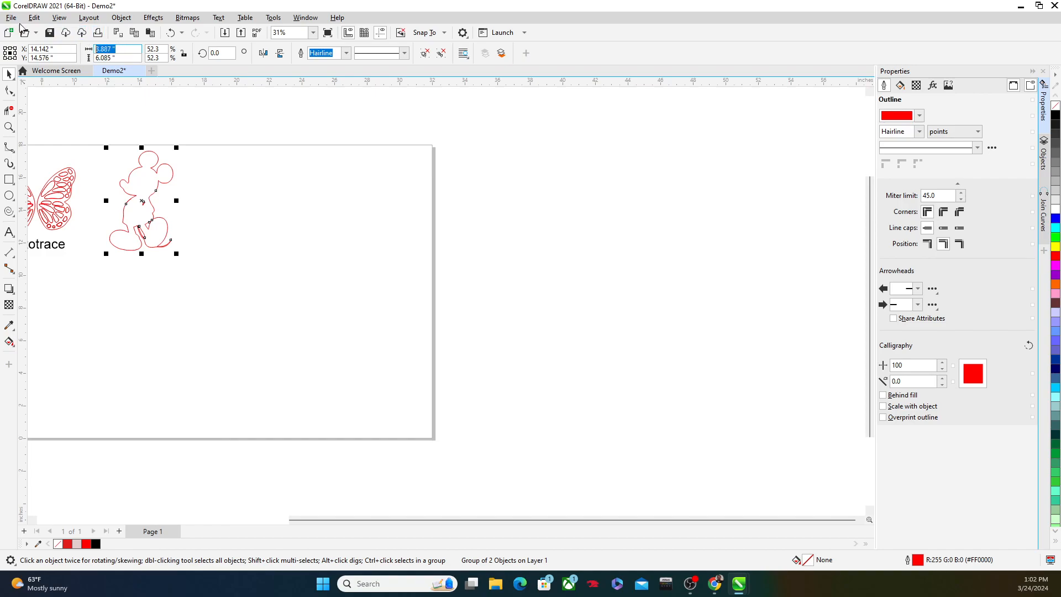
text(4)
key(Return)
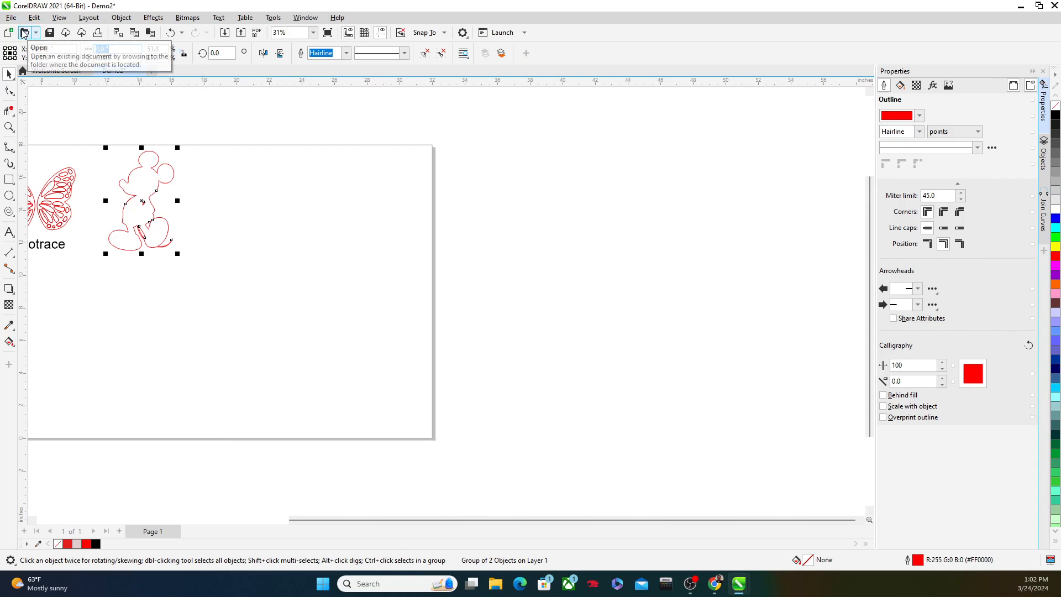
Step: Try a 2-inch width for the Mickey group with the ratio unlocked, and undo that resize
key(Return)
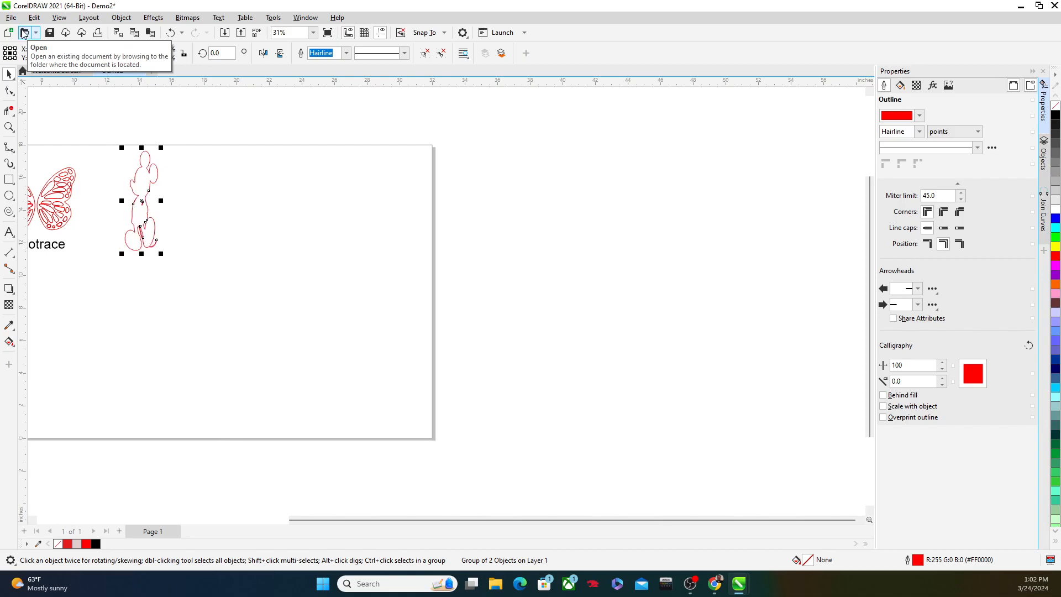
scroll(113, 194, up, 2)
scroll(168, 215, down, 2)
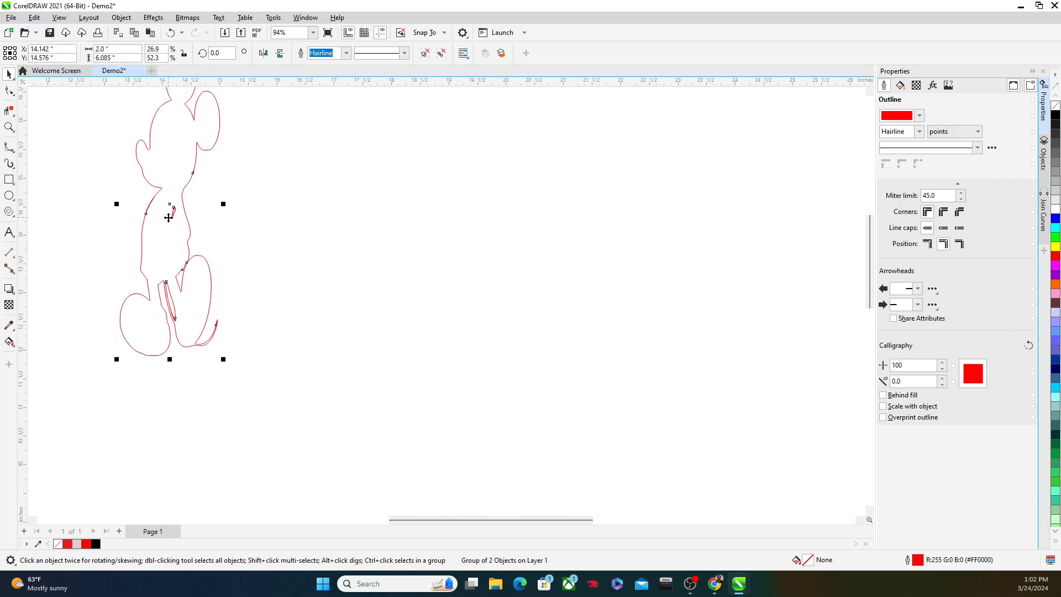
click(171, 32)
Step: Lock the size ratio, try a 2-inch width for the Mickey group, and undo that resize
click(184, 57)
drag(115, 49, 50, 52)
text(2)
key(Return)
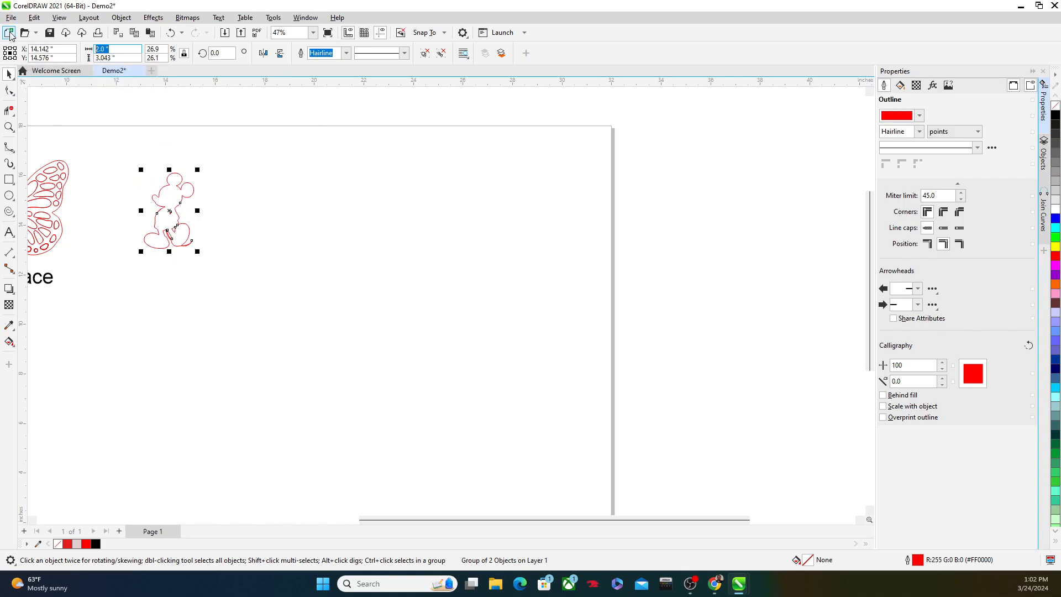
key(ctrl+z)
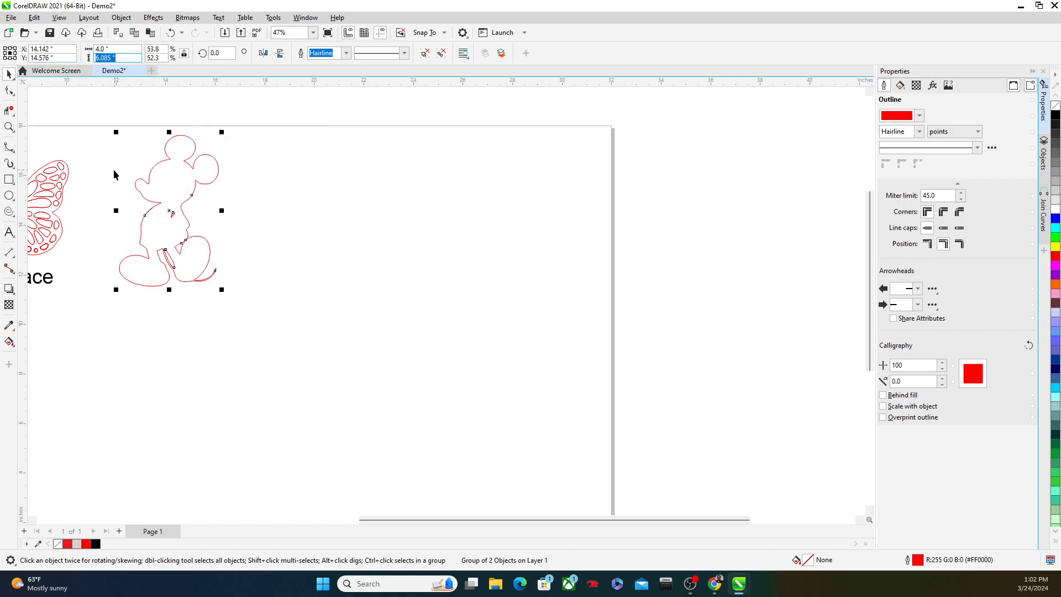
Step: Move the Mickey group slightly down and to the right within the page, and deselect it
drag(166, 211, 169, 217)
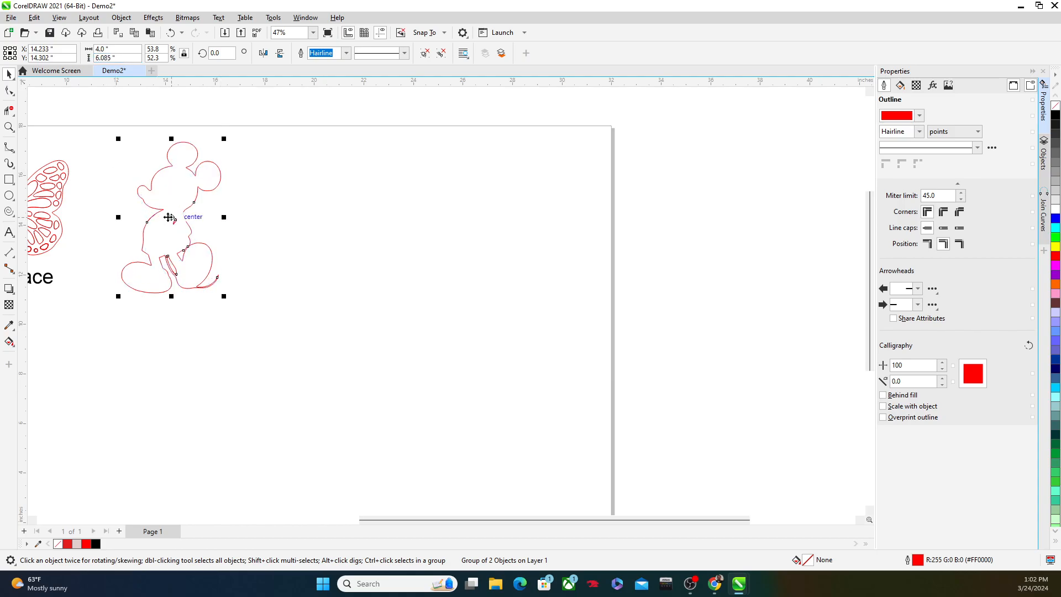
click(254, 244)
scroll(173, 301, down, 3)
scroll(297, 273, up, 2)
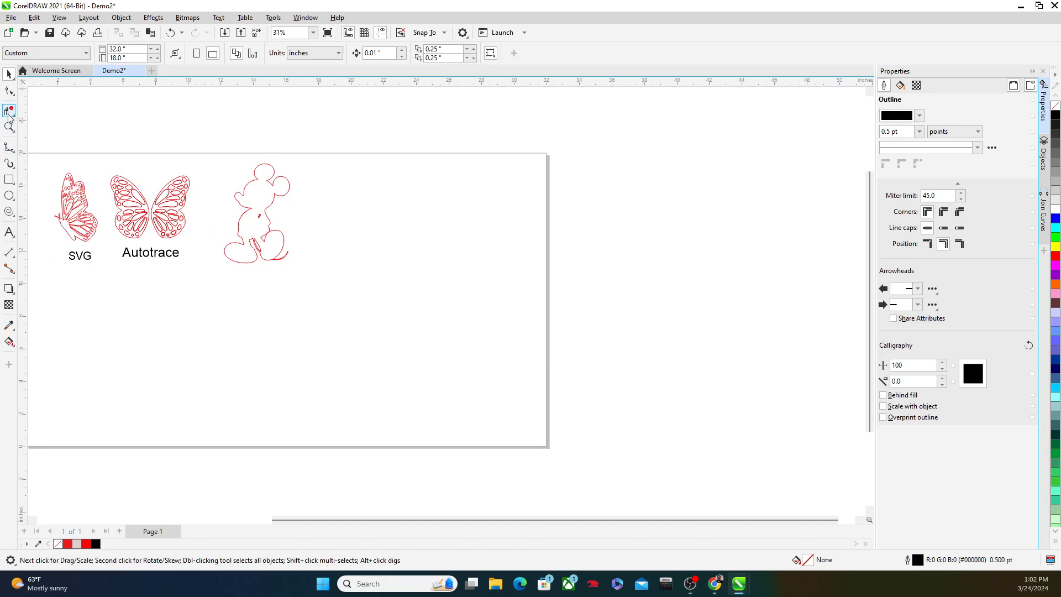
Step: Add the artistic text label "Autotrace" below the Mickey outline
click(12, 235)
click(224, 286)
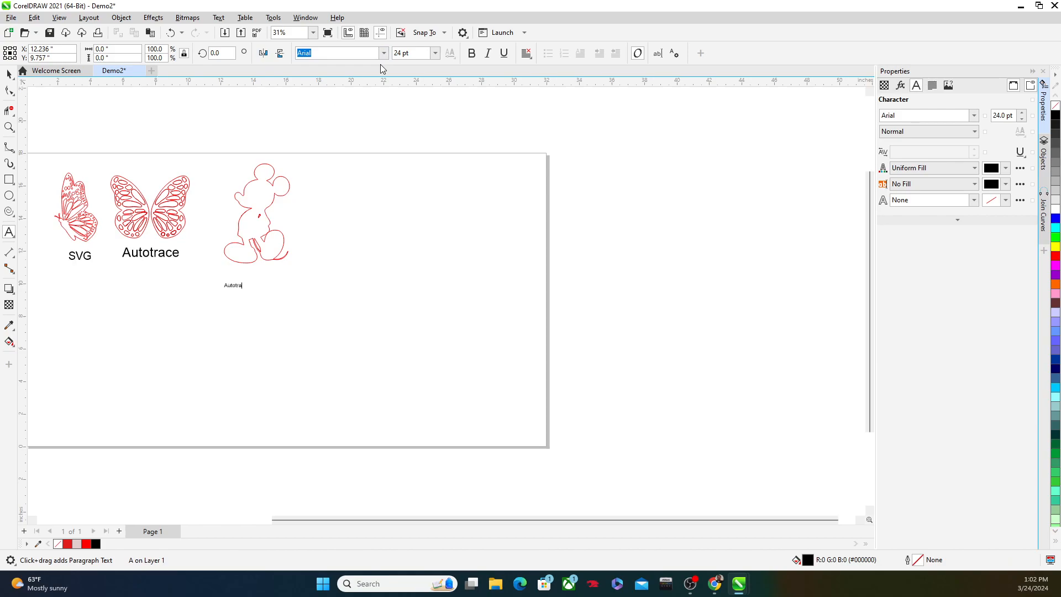
scroll(246, 257, up, 4)
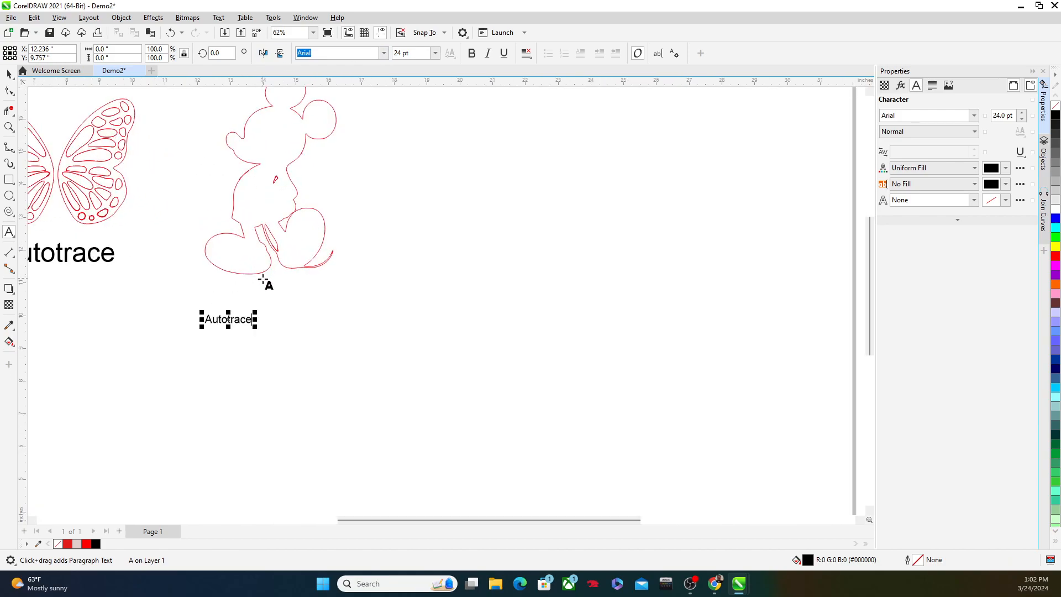
drag(246, 279, 374, 327)
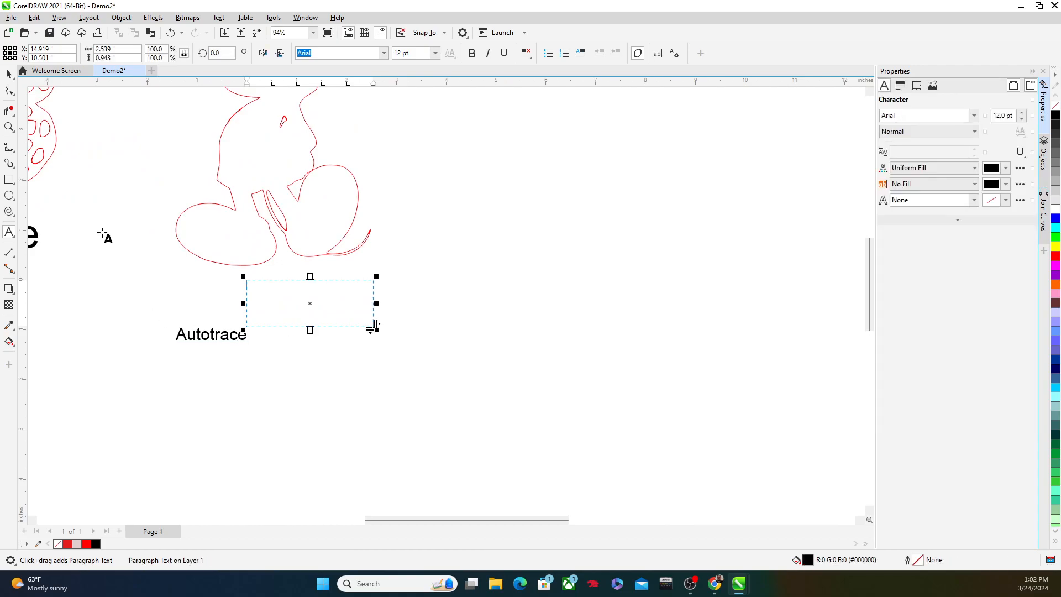
click(9, 75)
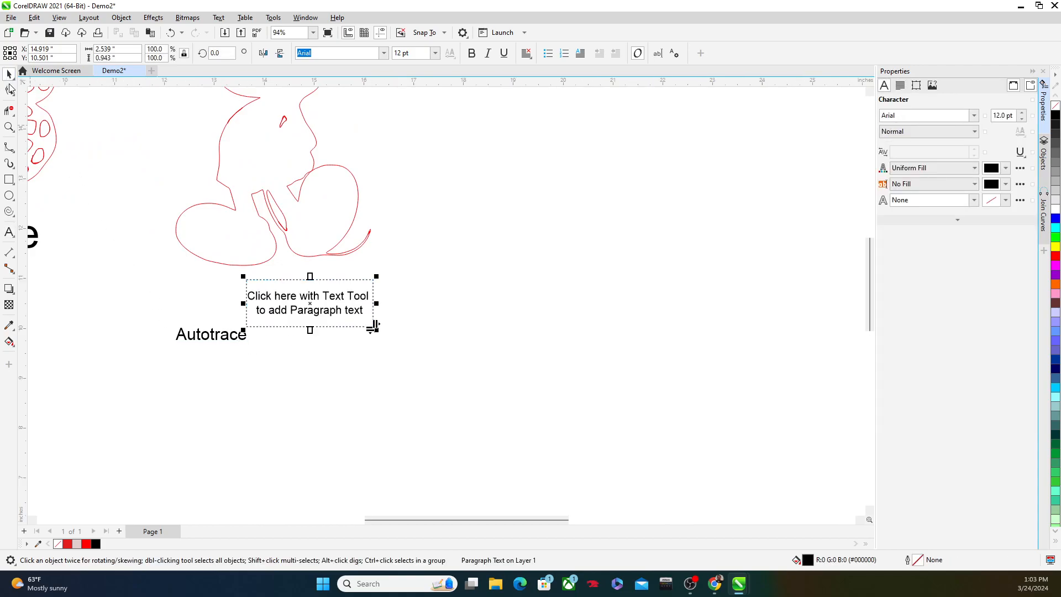
click(307, 316)
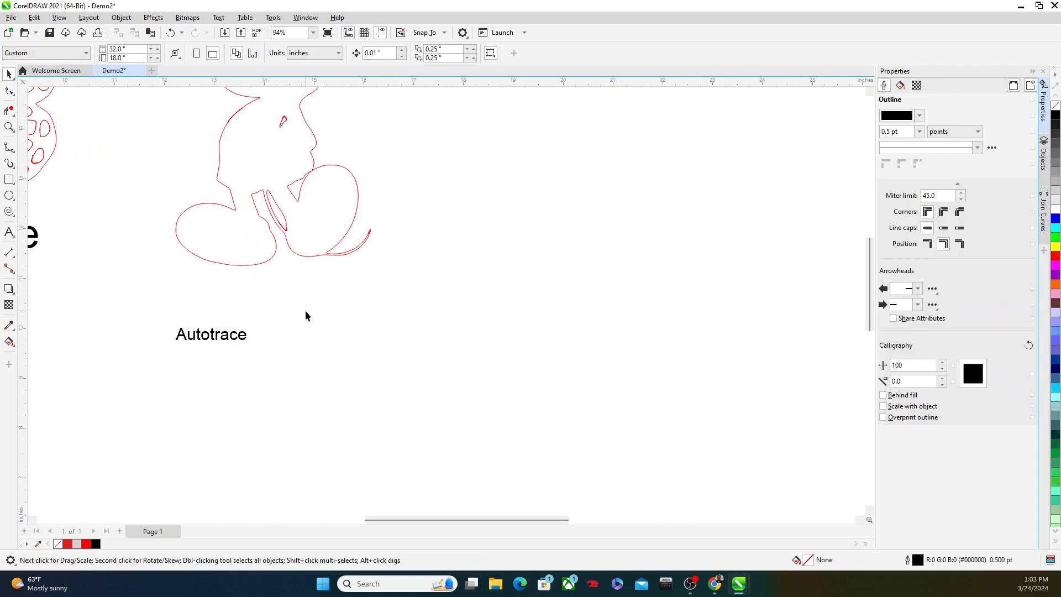
Step: Enlarge the new Autotrace label to about 78 pt and centre it directly beneath Mickey's feet
click(179, 334)
drag(250, 325, 411, 249)
drag(294, 320, 282, 296)
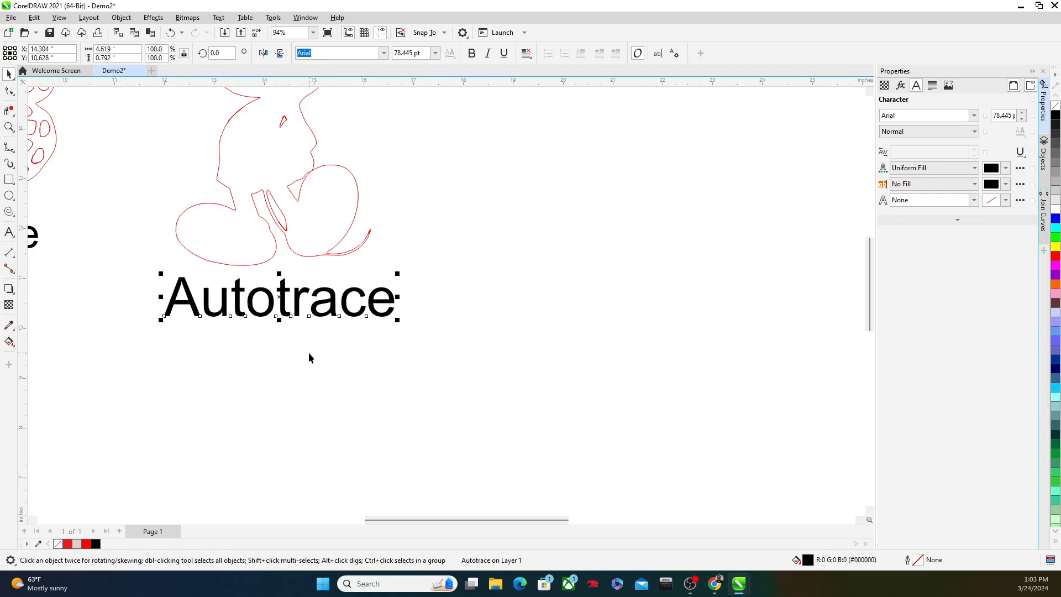
click(308, 354)
Step: Add the surname as artistic text below the butterflies, in capitals, using Gabriel Weiss' Friends Font at 100 pt
scroll(309, 372, down, 3)
drag(324, 381, 377, 307)
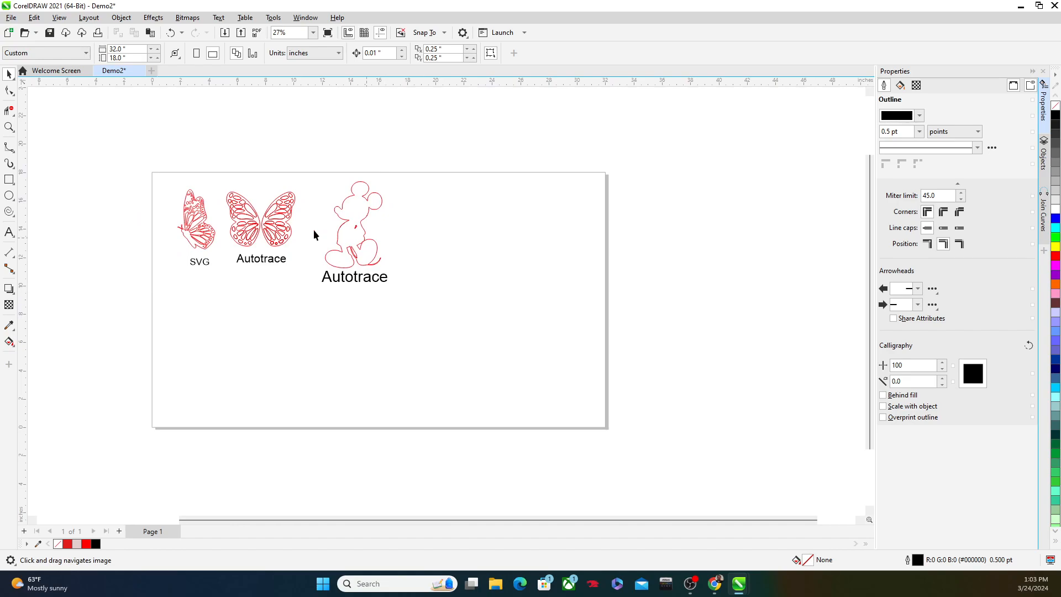
click(10, 235)
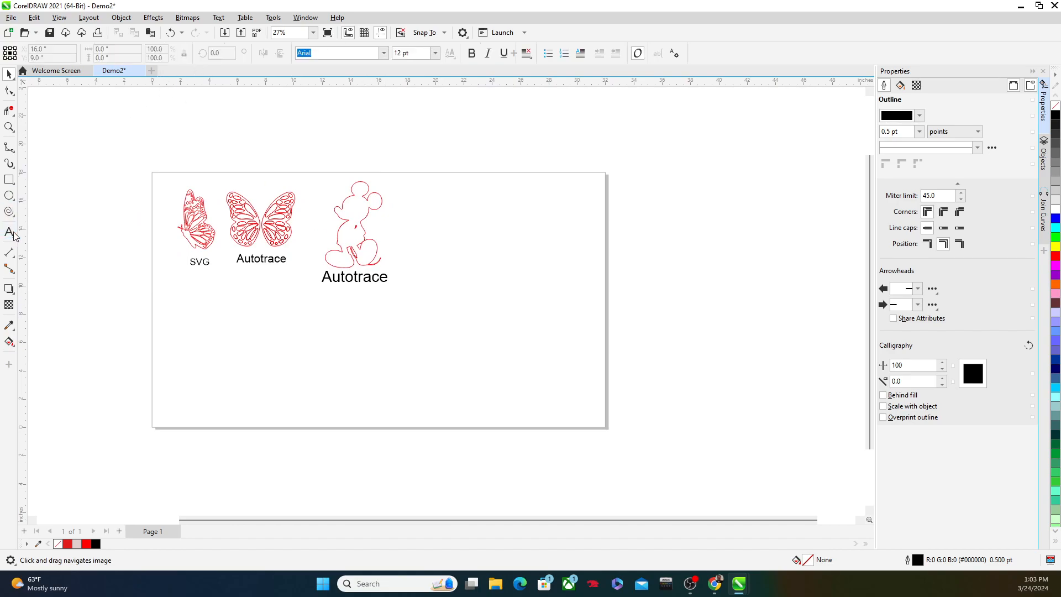
click(238, 326)
click(378, 57)
click(381, 55)
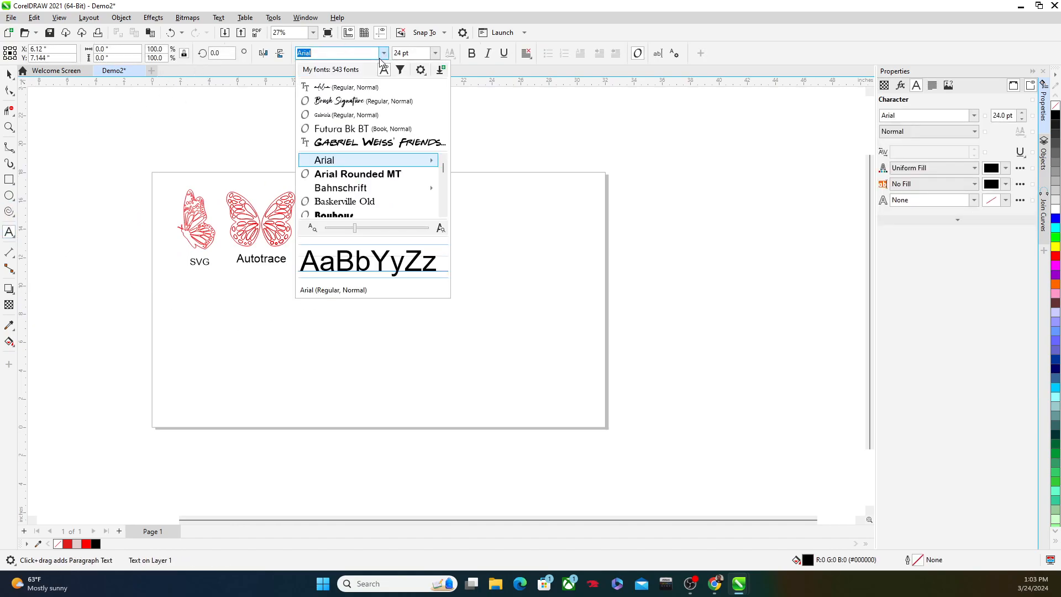
click(377, 142)
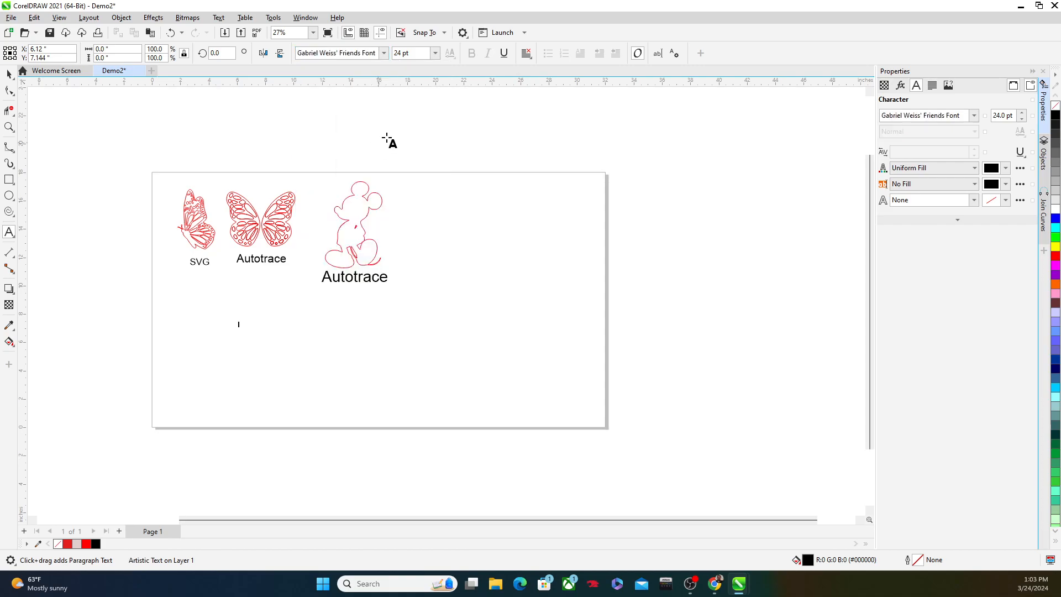
click(434, 53)
click(404, 221)
text(SWANSON)
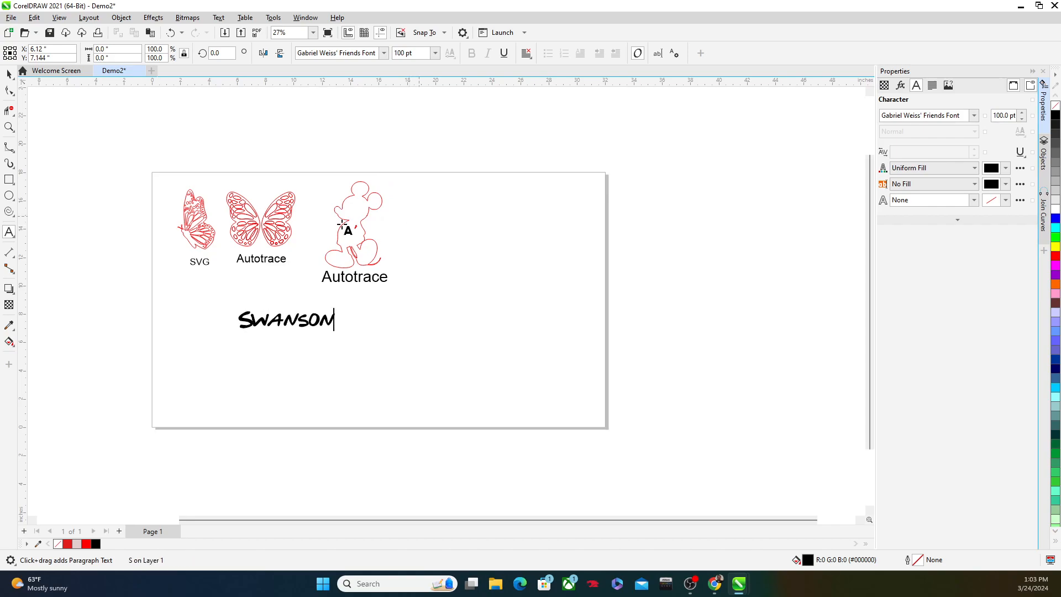
Step: Enlarge the surname text proportionally to about 160 pt, roughly 10.9 inches wide, beneath the labelled artwork
drag(337, 306, 396, 298)
scroll(265, 265, up, 2)
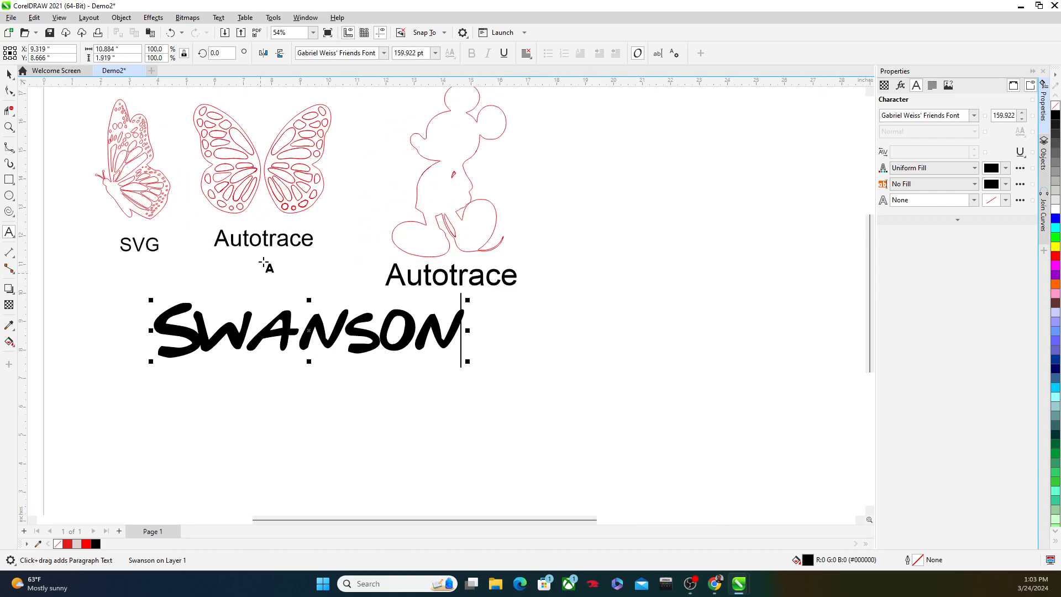
scroll(213, 253, up, 2)
scroll(221, 254, down, 5)
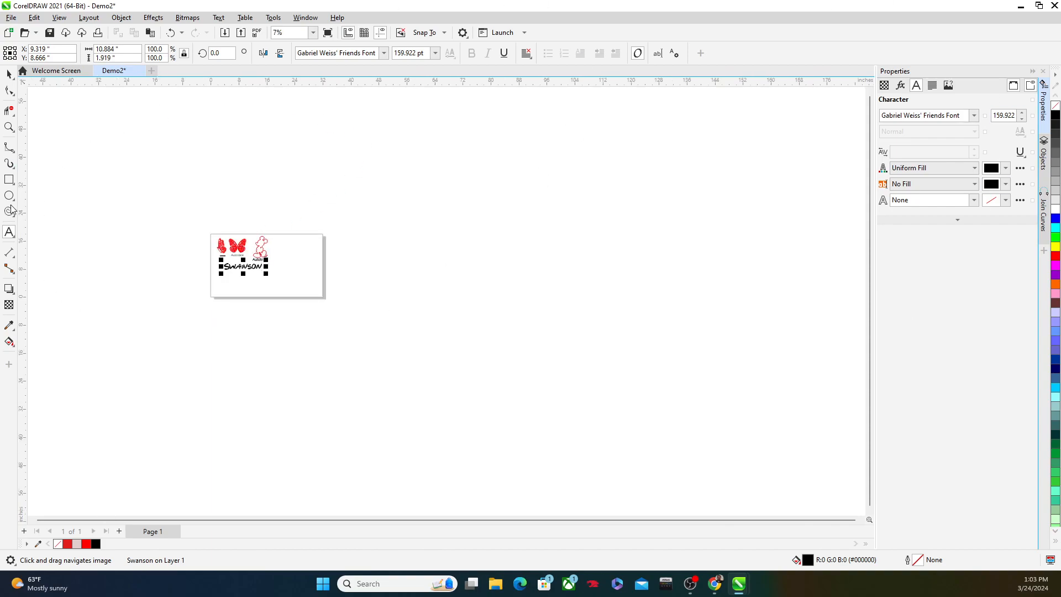
scroll(253, 239, up, 6)
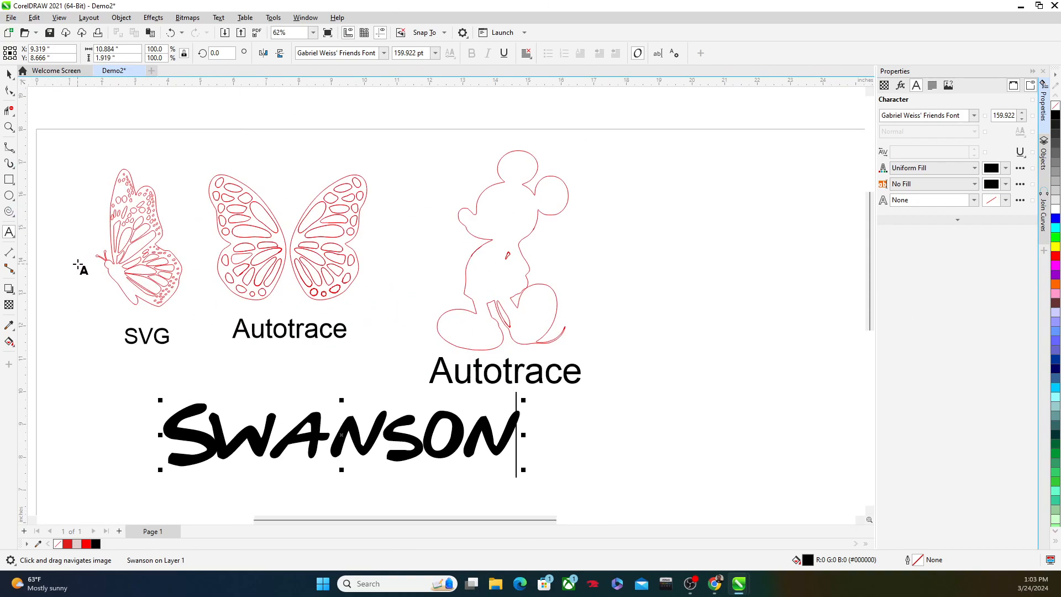
drag(80, 268, 94, 217)
click(528, 387)
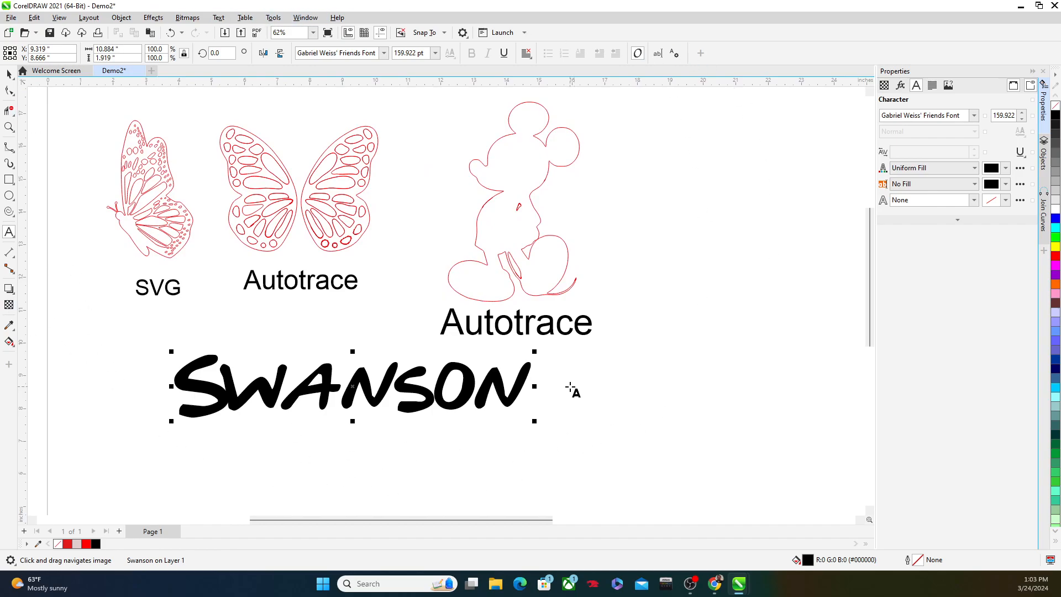